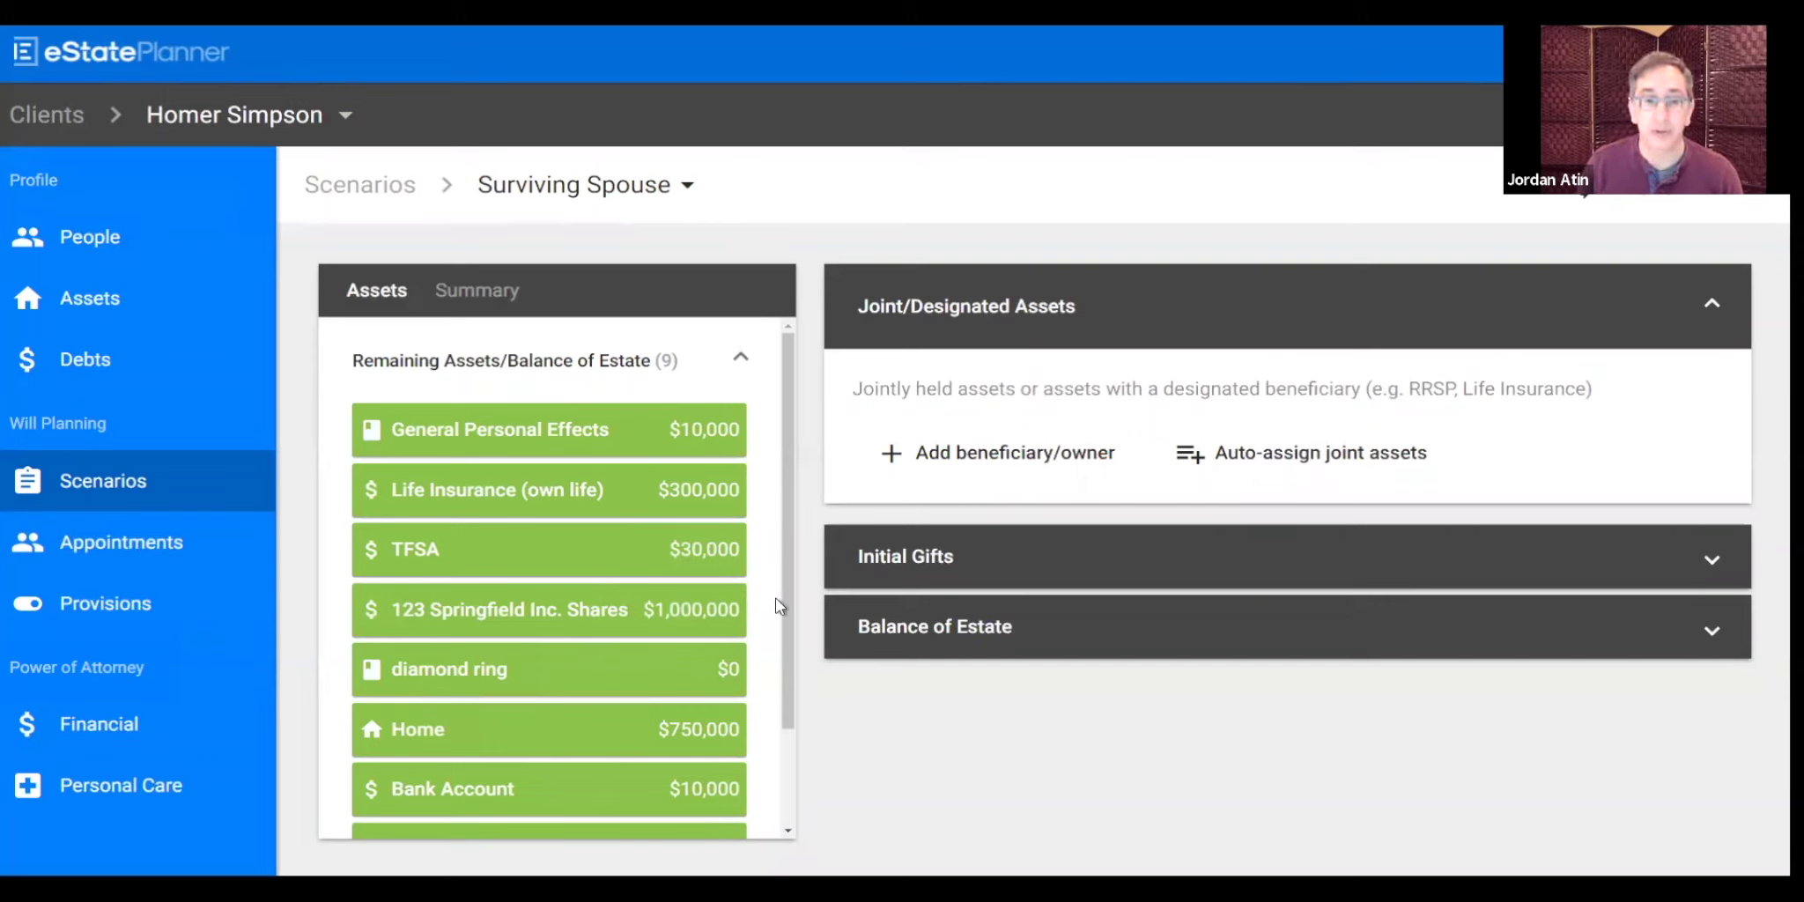
Step: Review the Surviving Spouse scenario's remaining assets and its estate summary of debts, taxes and balance
scroll(791, 595, "down", 3)
scroll(787, 582, "up", 3)
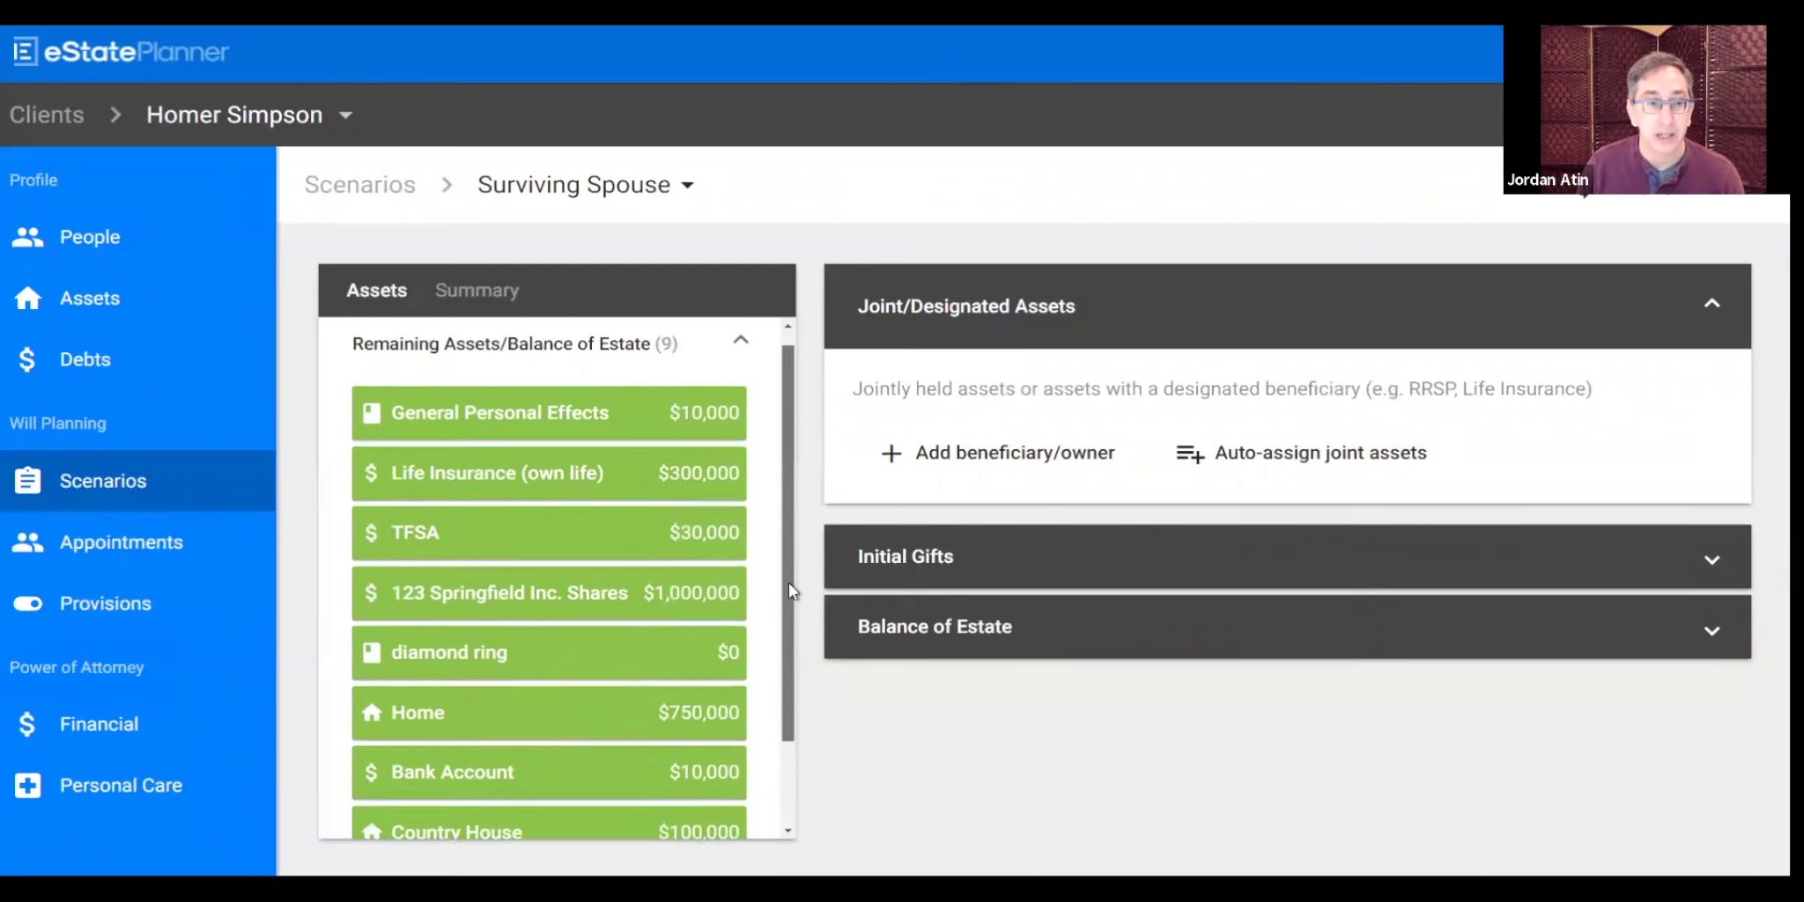
left_click(483, 292)
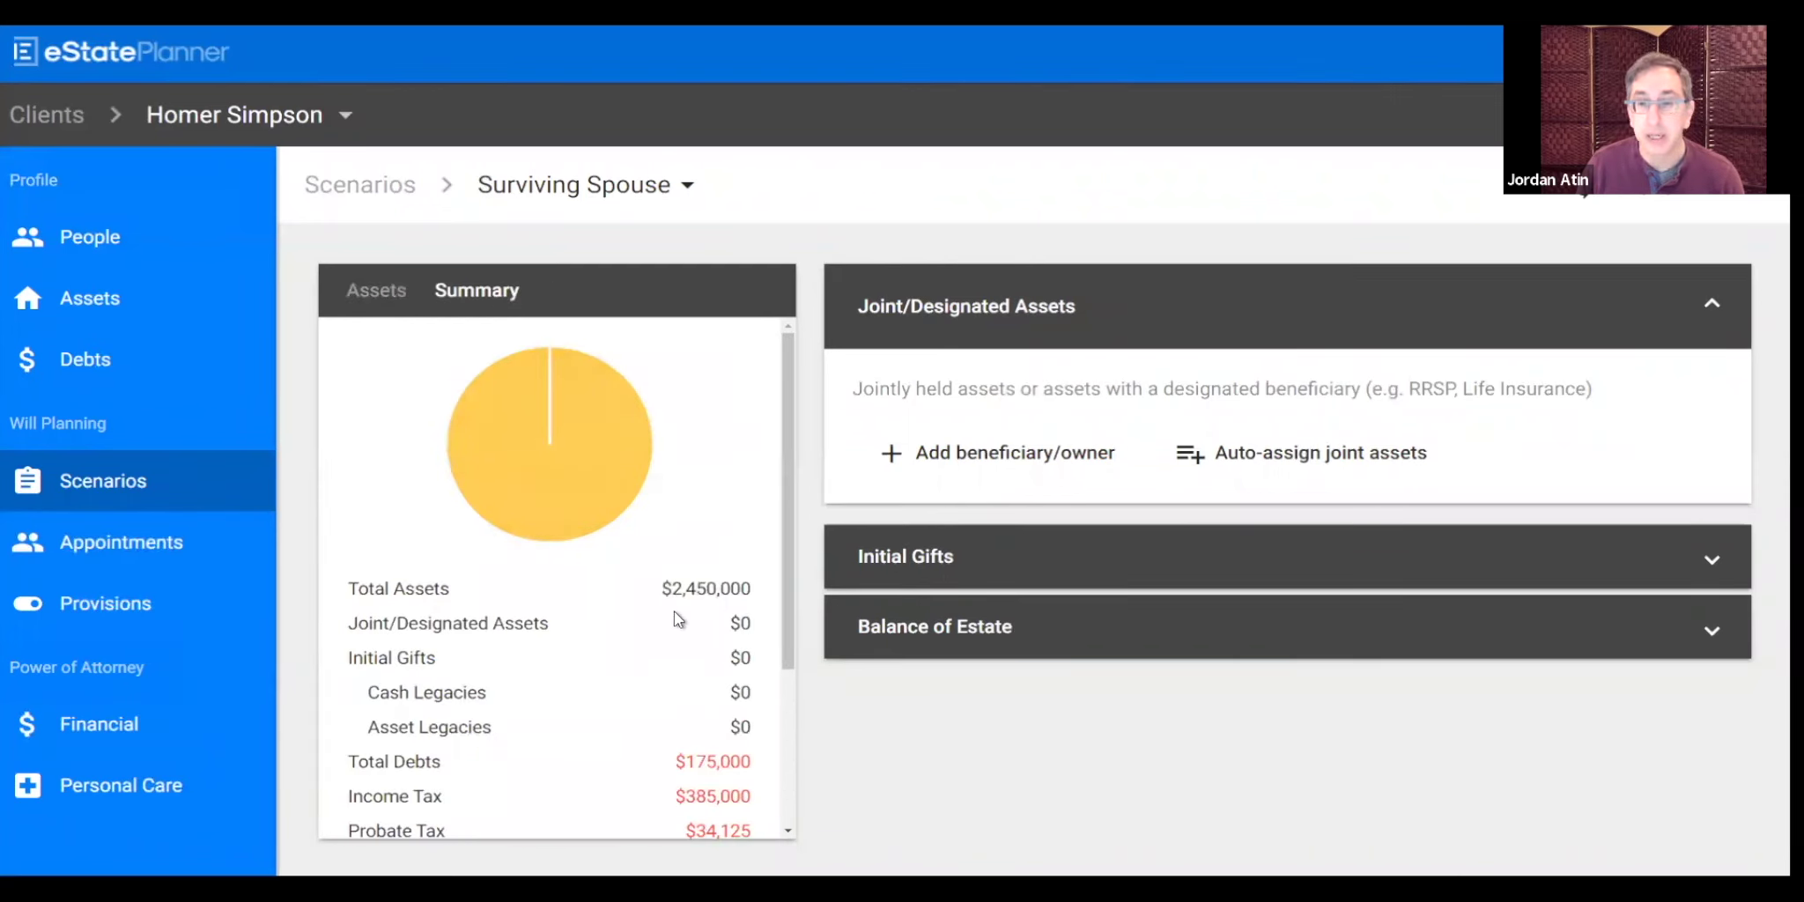
scroll(675, 617, "down", 1)
scroll(674, 622, "down", 1)
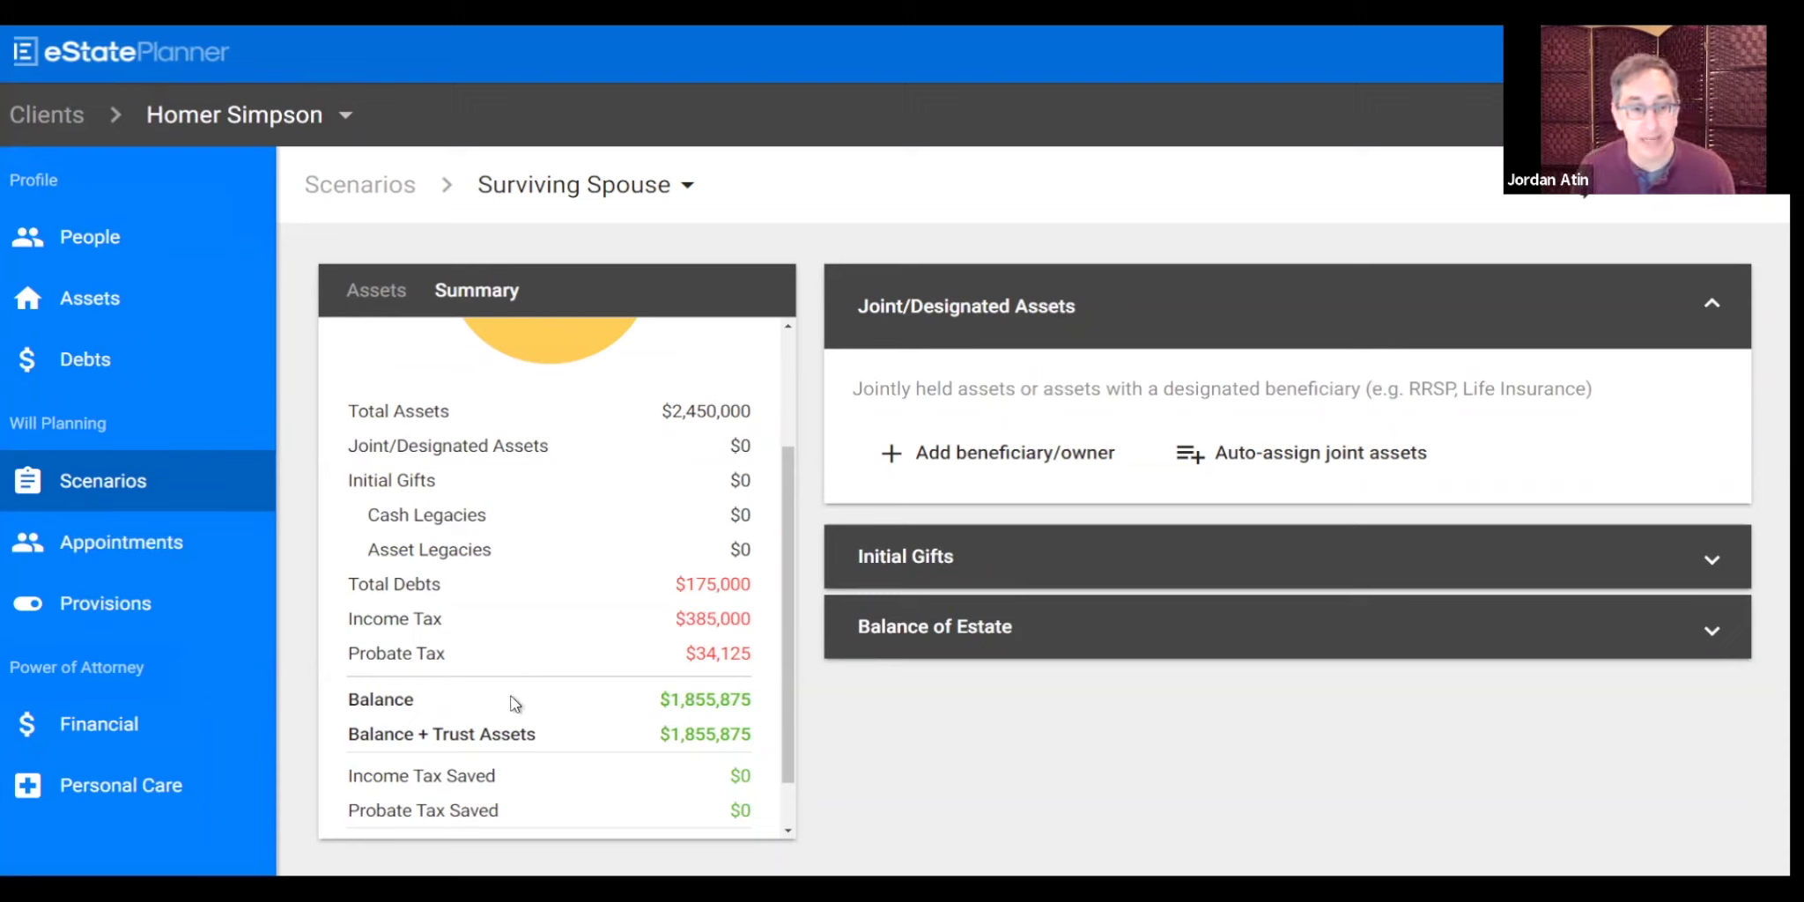
scroll(599, 721, "down", 1)
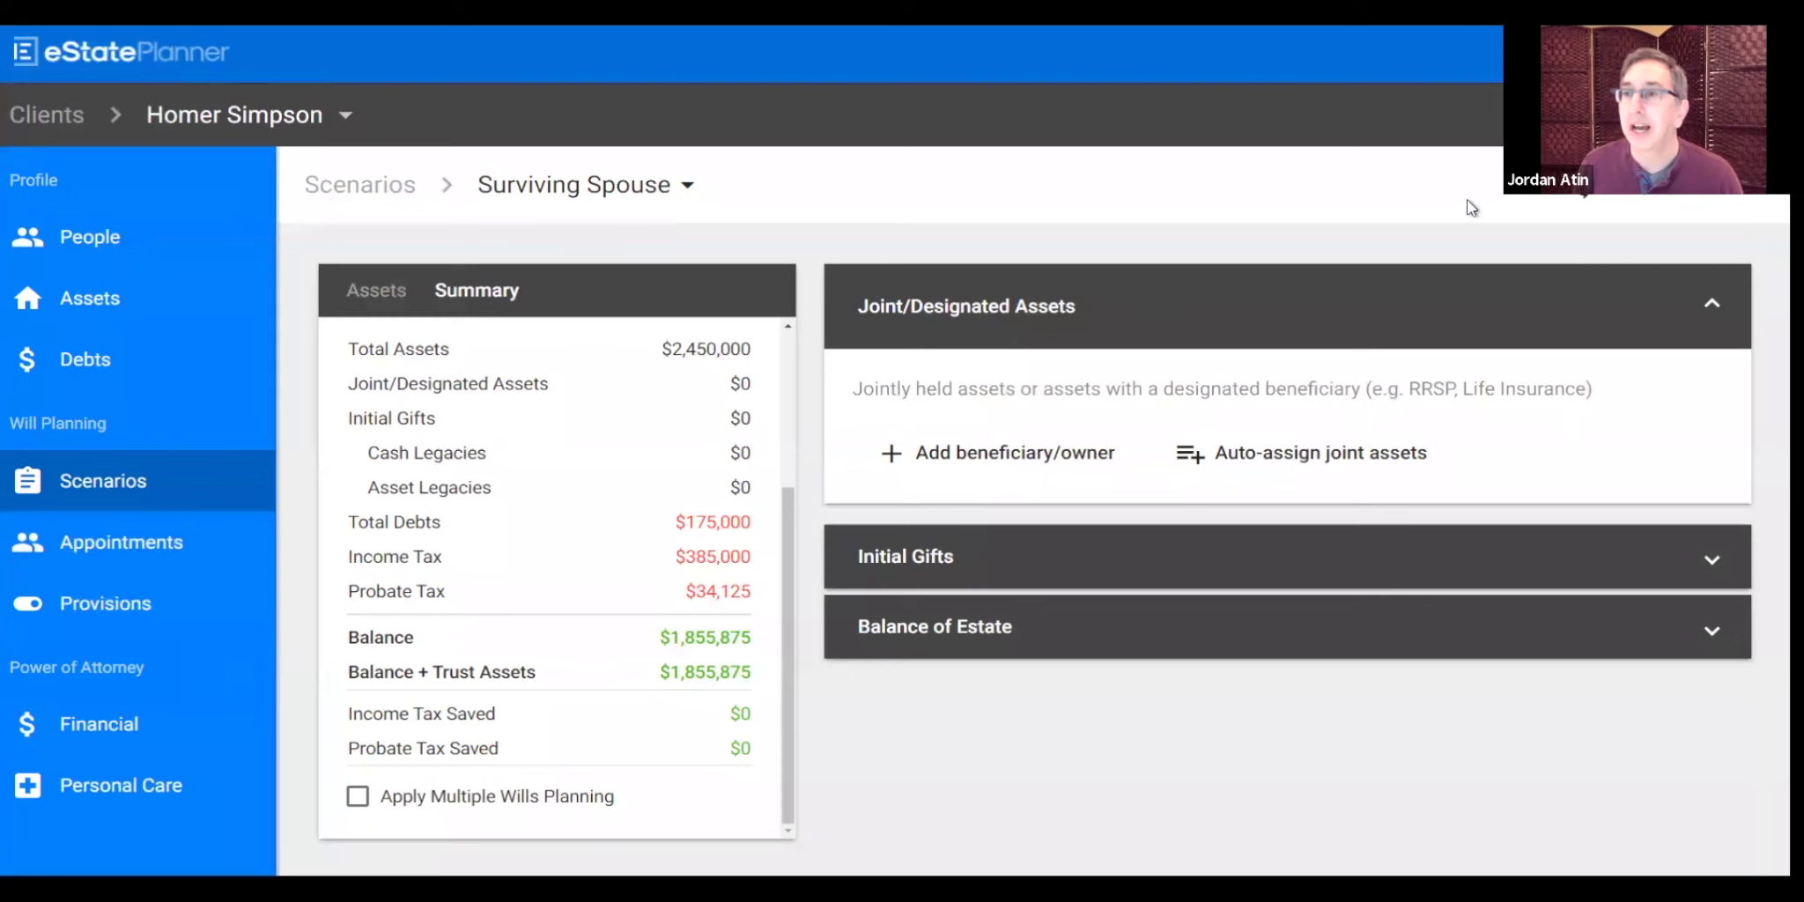
Step: Execute the ePlan "Spouse with Younger Children (Trust for Children)" on this client
left_click(1709, 180)
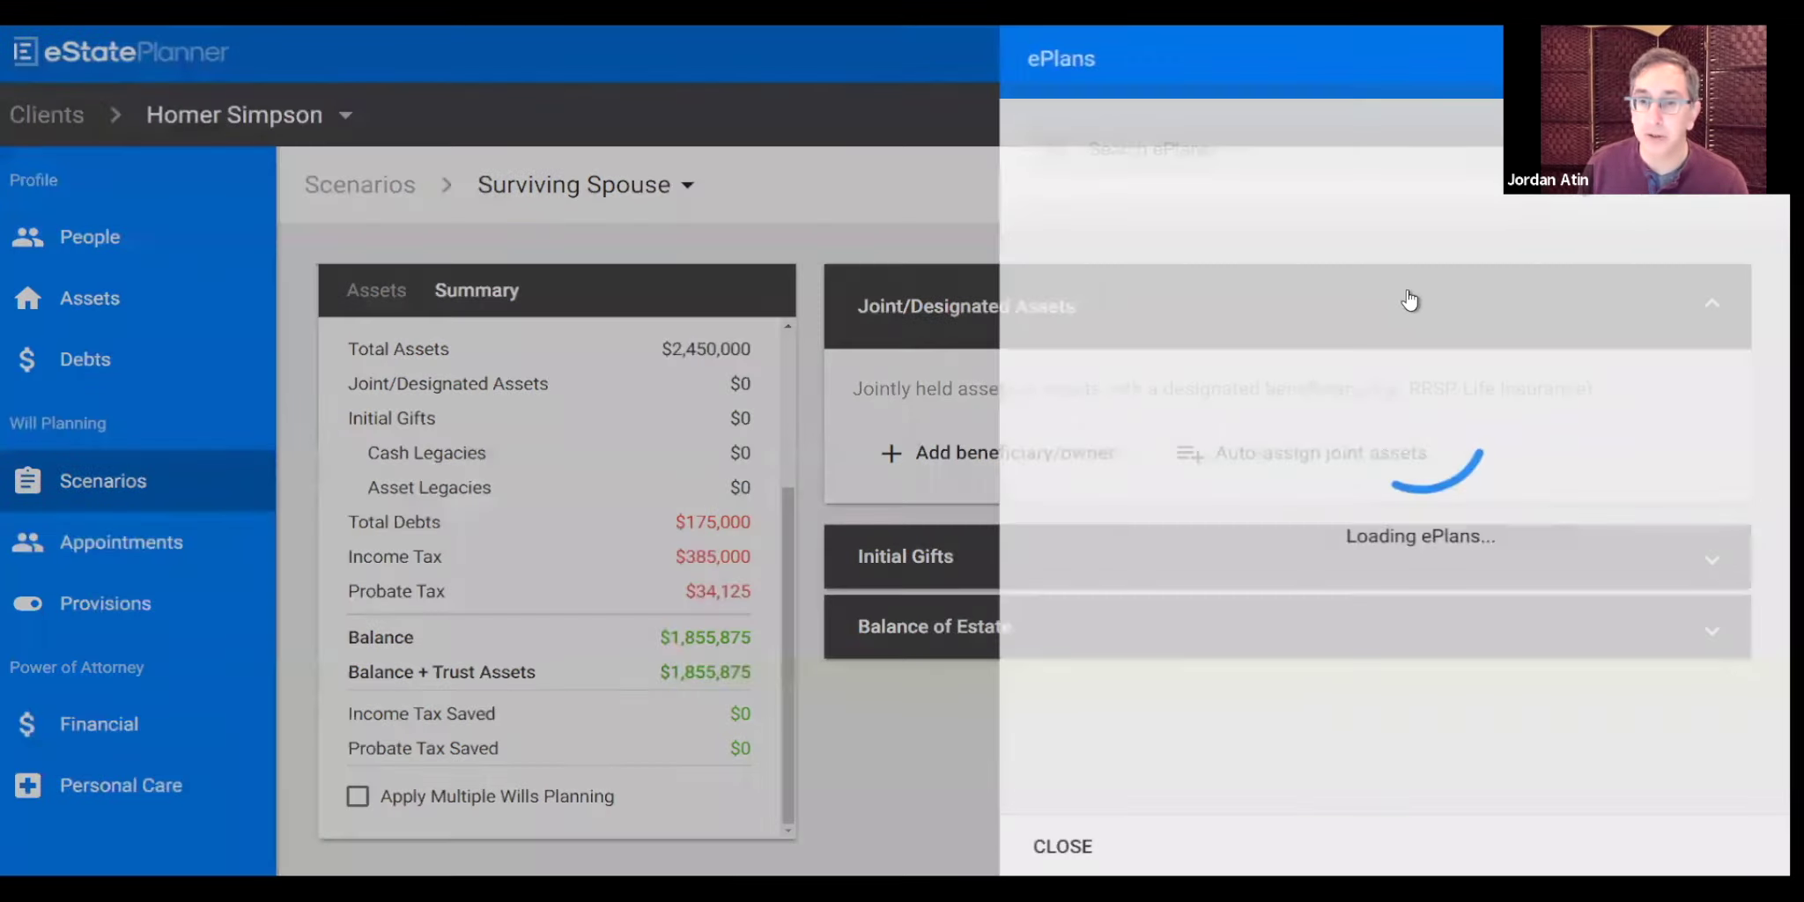
scroll(1229, 690, "down", 2)
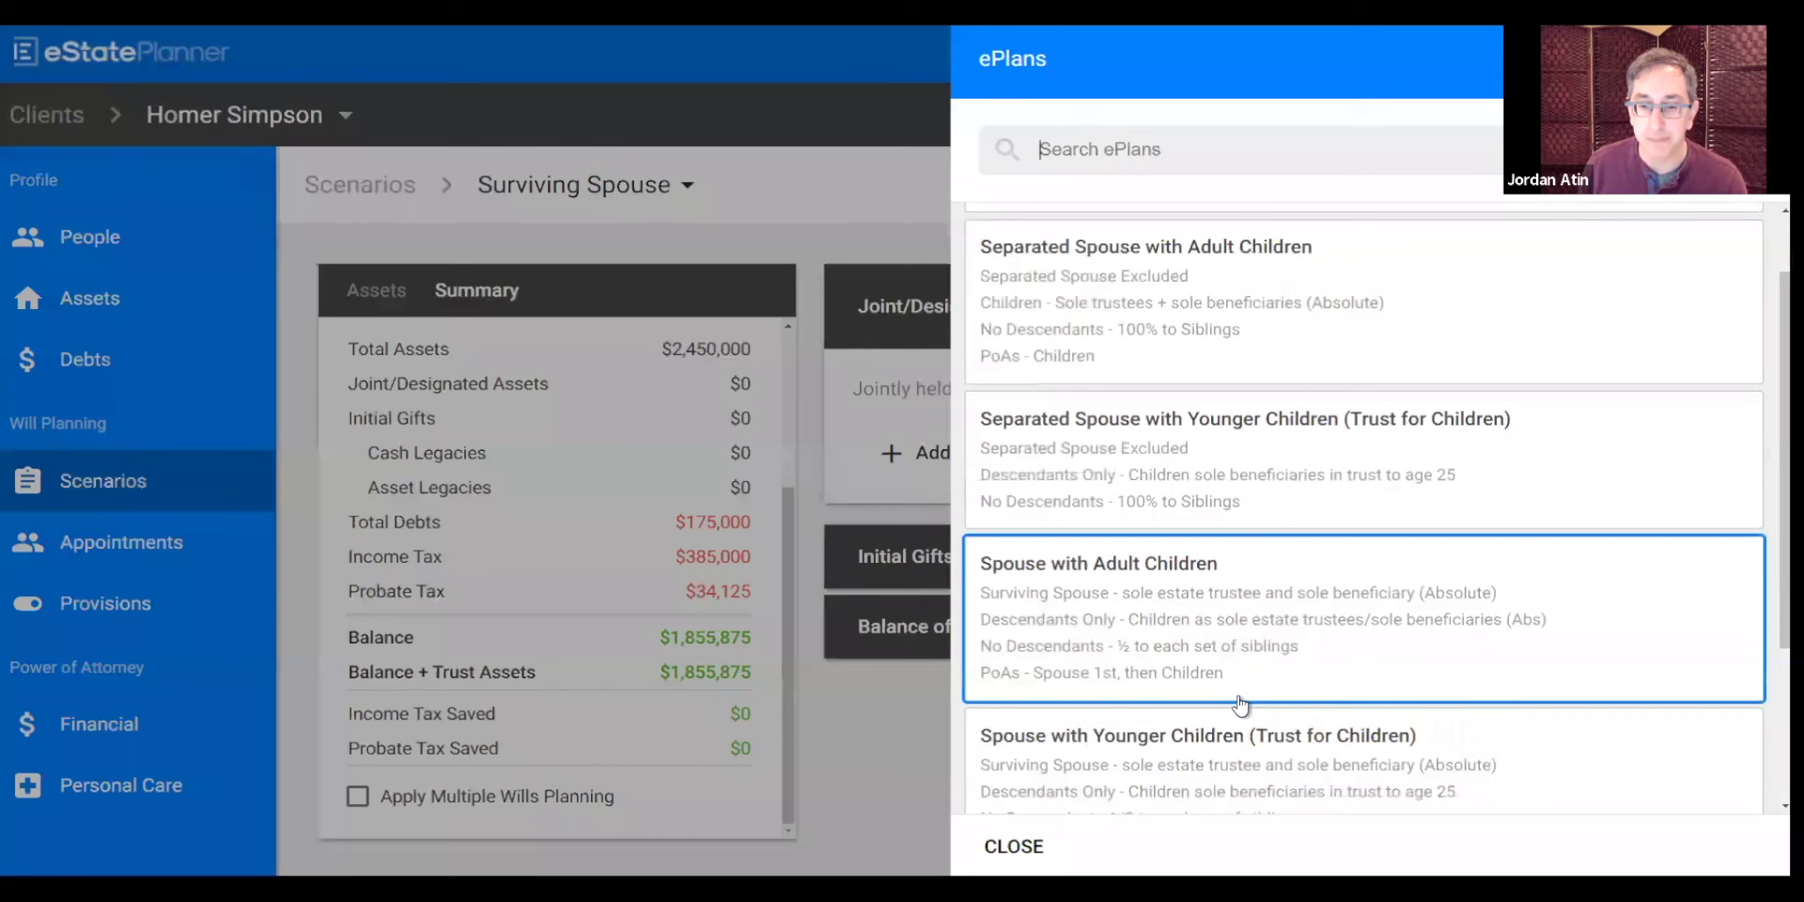
left_click(1239, 696)
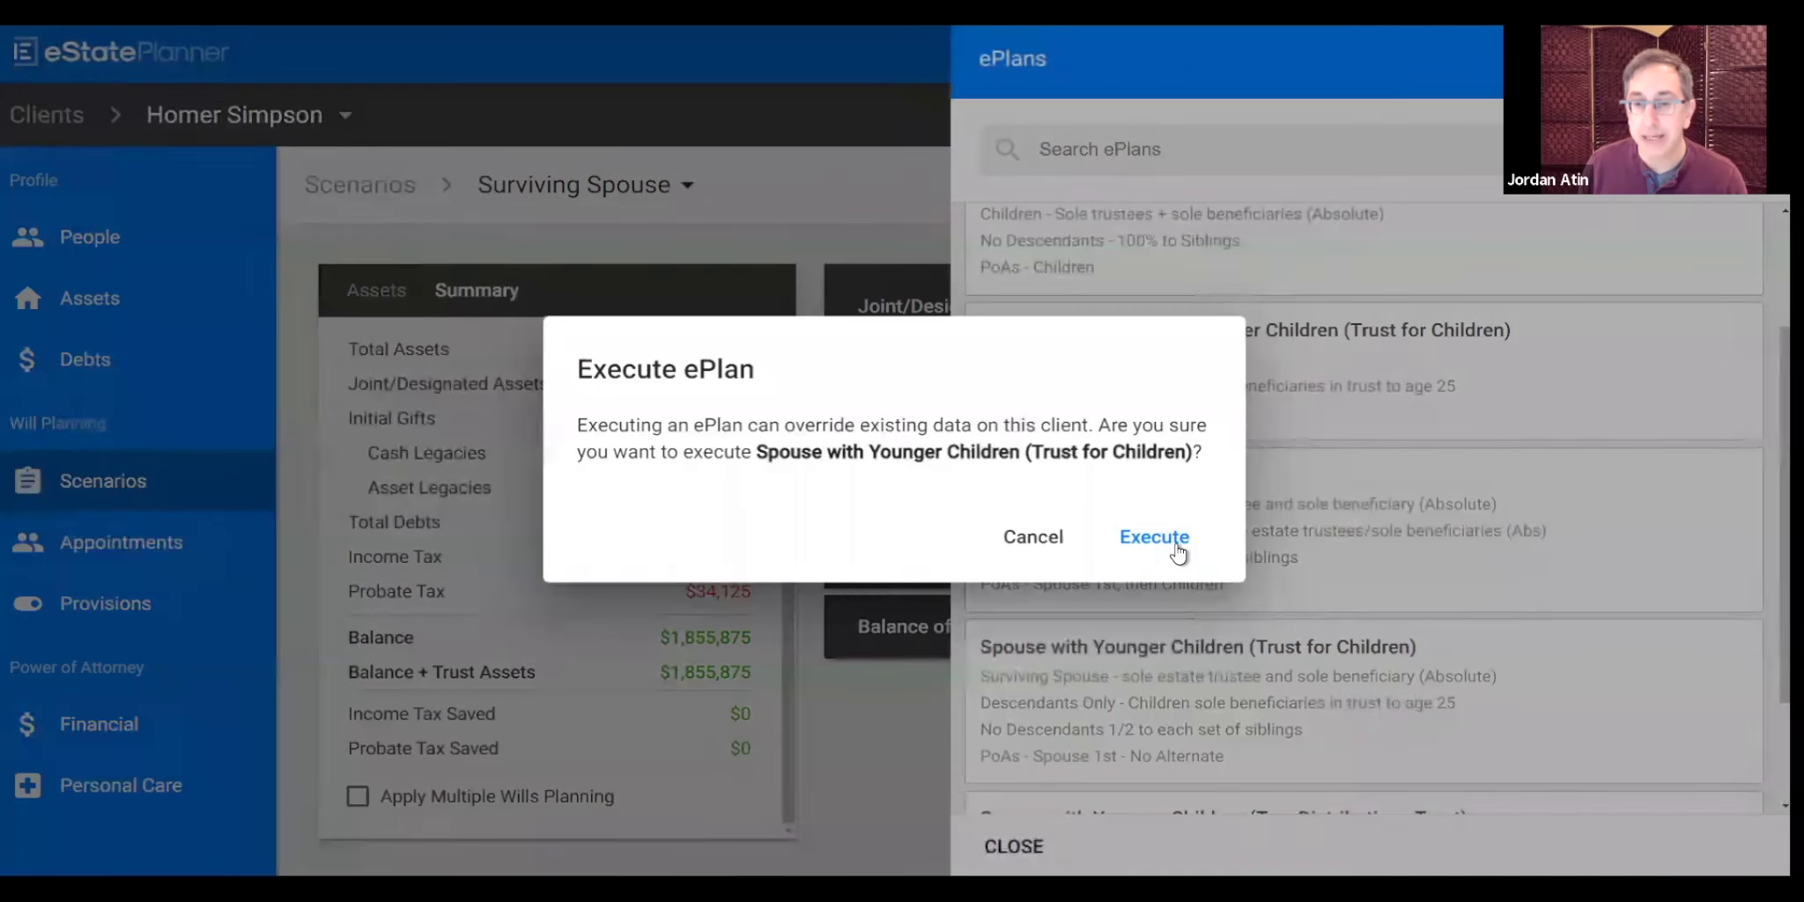
left_click(1145, 536)
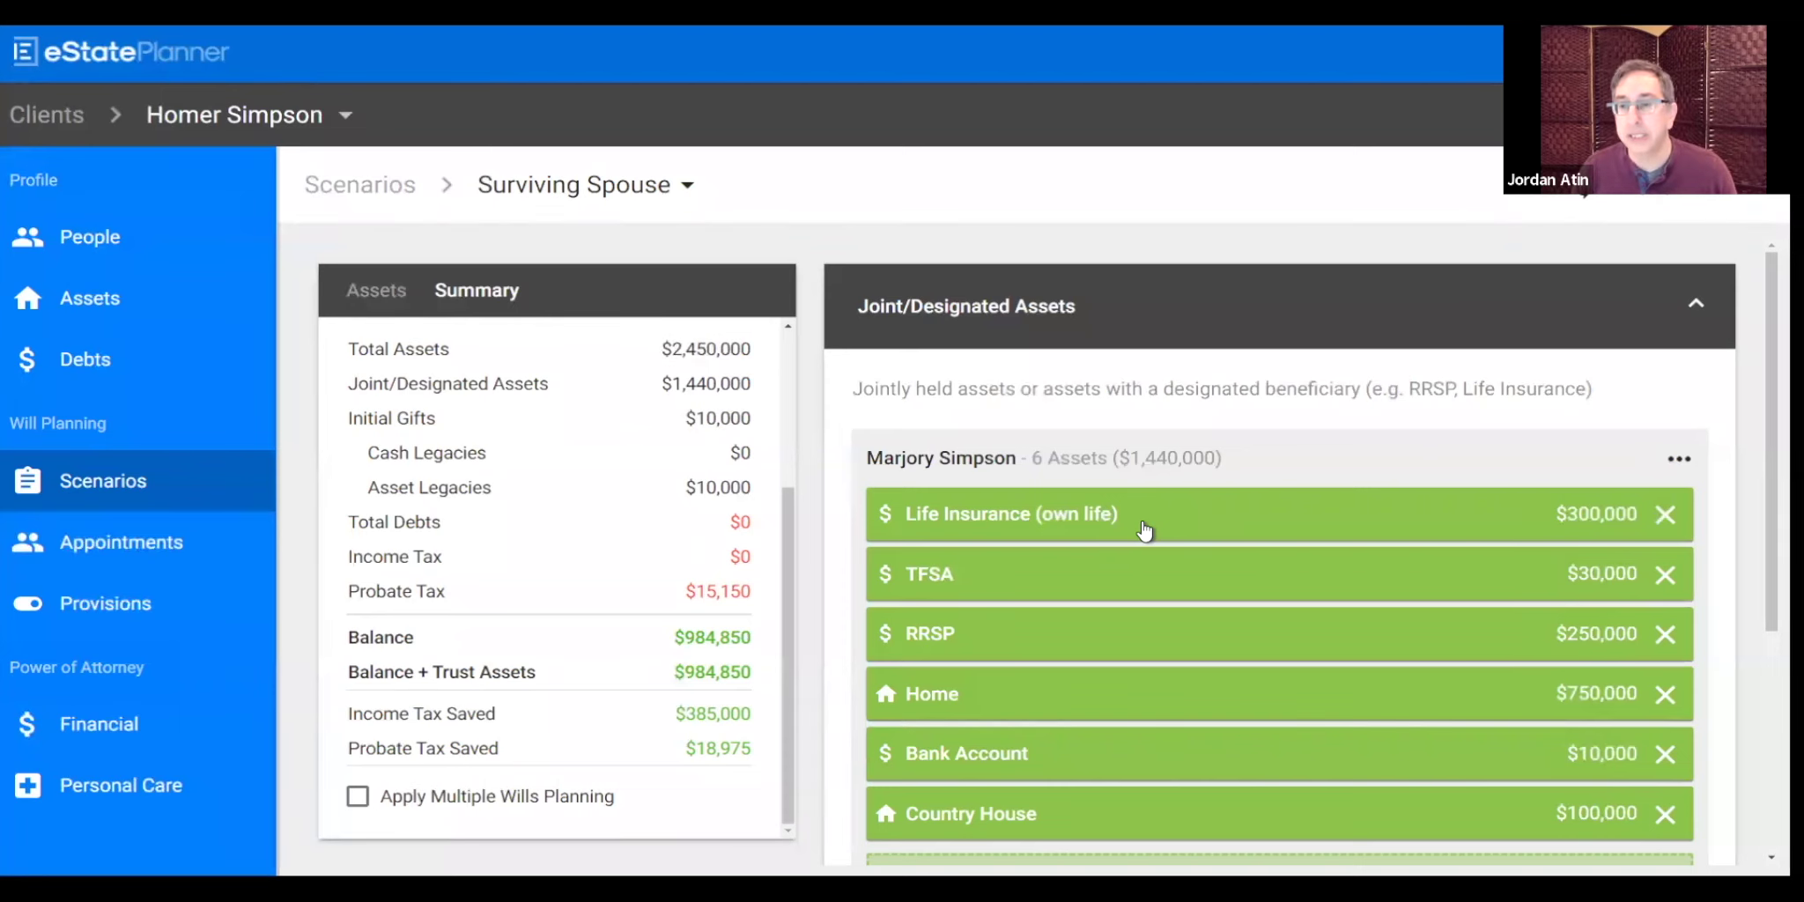
Step: Review the joint/designated assets and the initial gifts assigned to the surviving spouse
scroll(1146, 529, "down", 1)
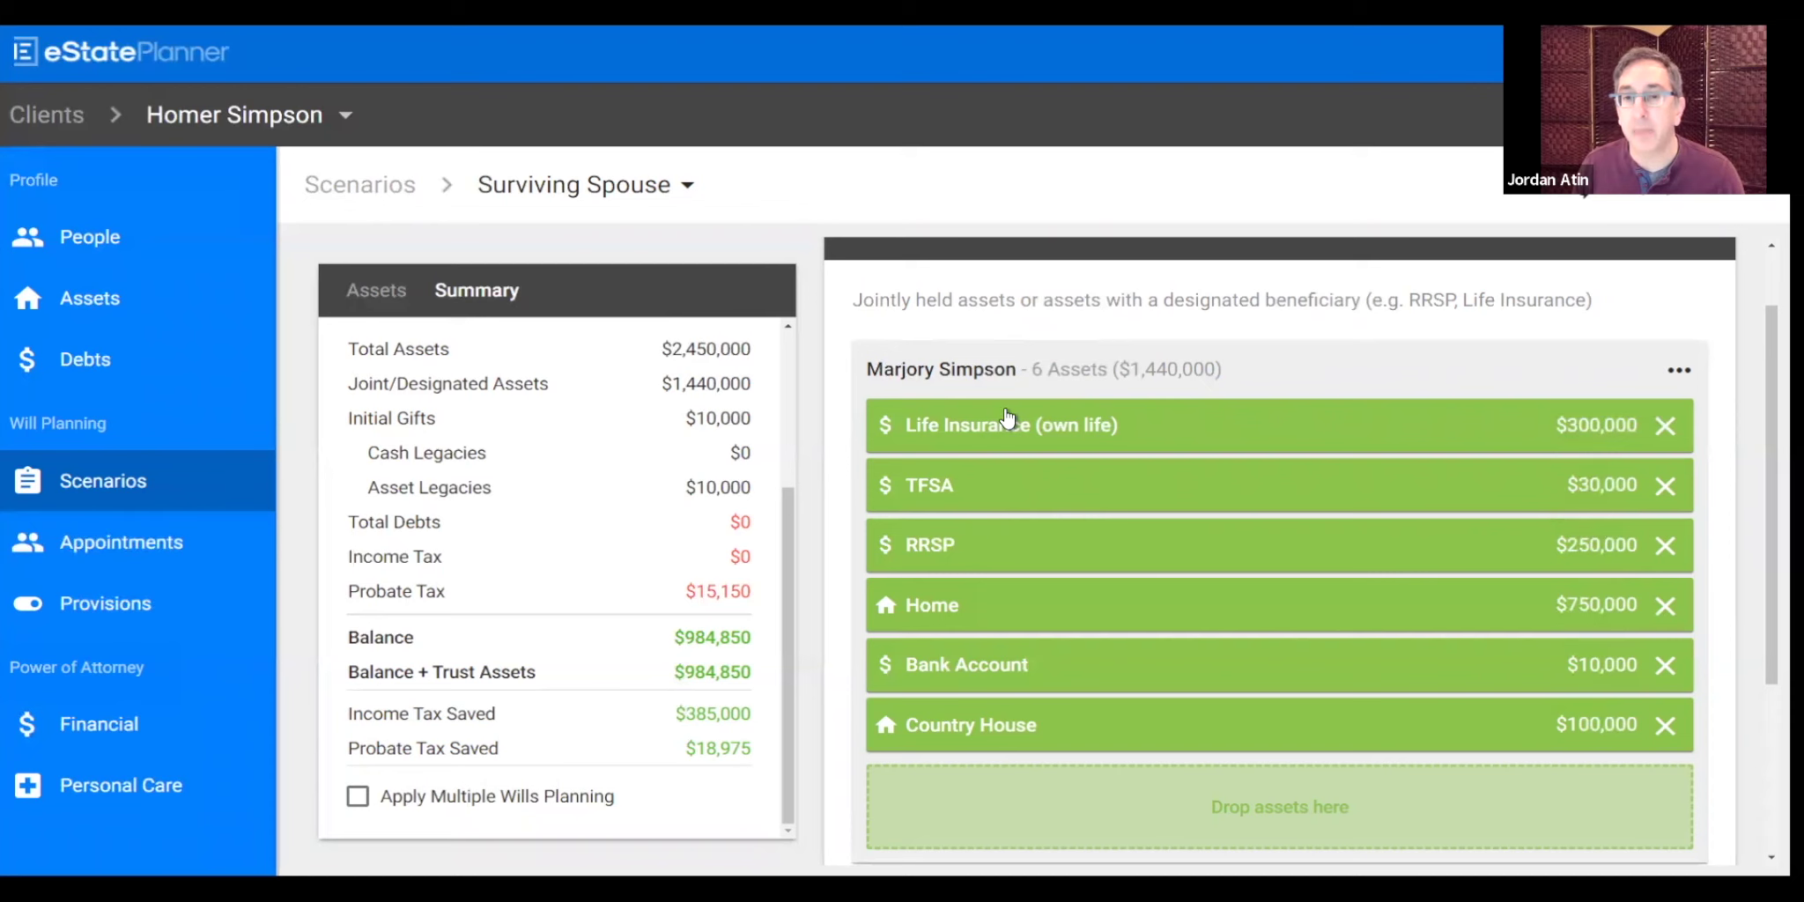
scroll(1004, 419, "up", 1)
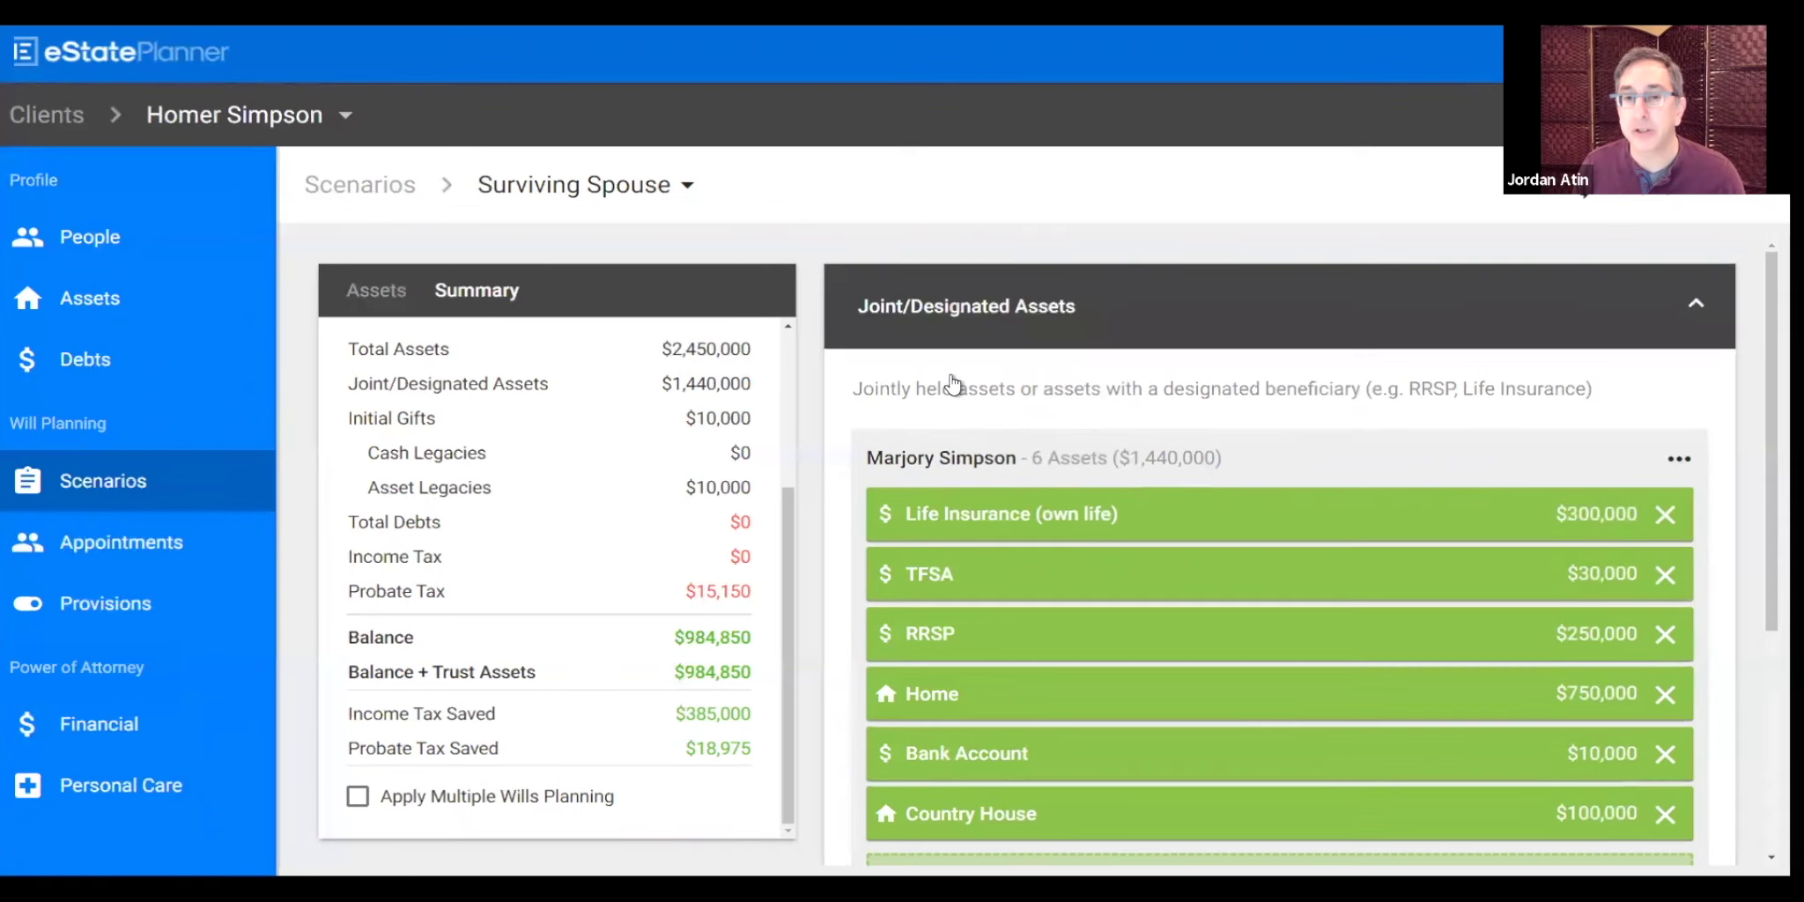
left_click(1025, 315)
left_click(999, 388)
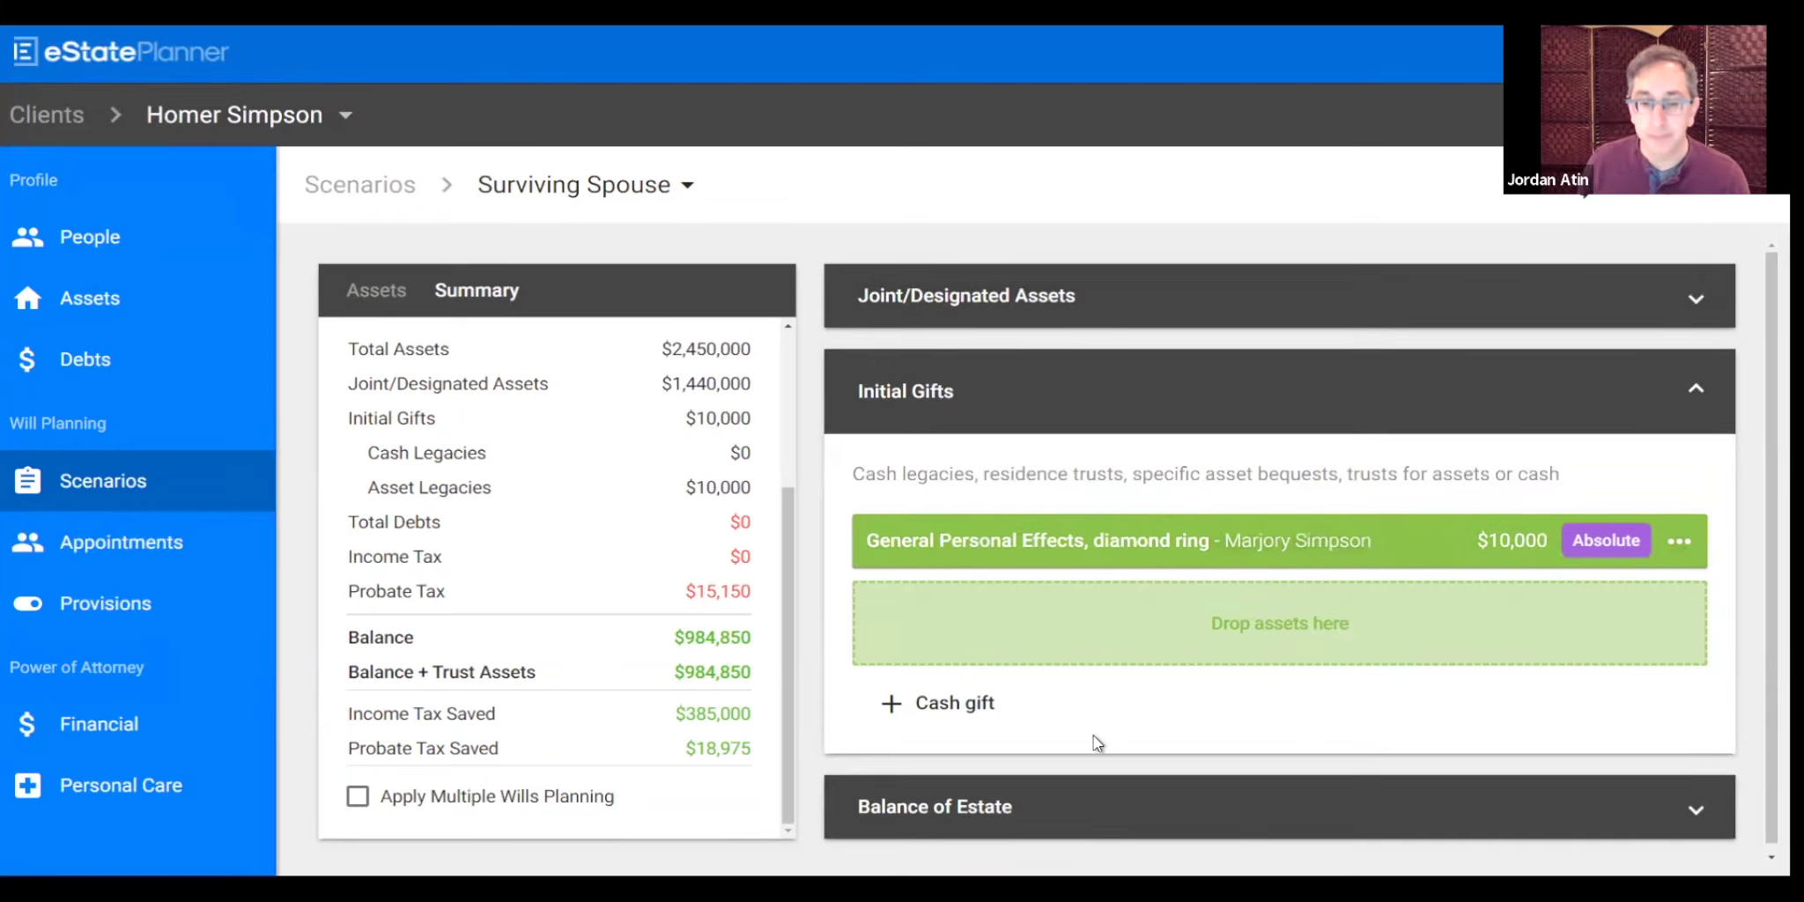
Step: Open Segment 1 of the Balance of Estate and apply multiple wills planning to the scenario
left_click(1104, 807)
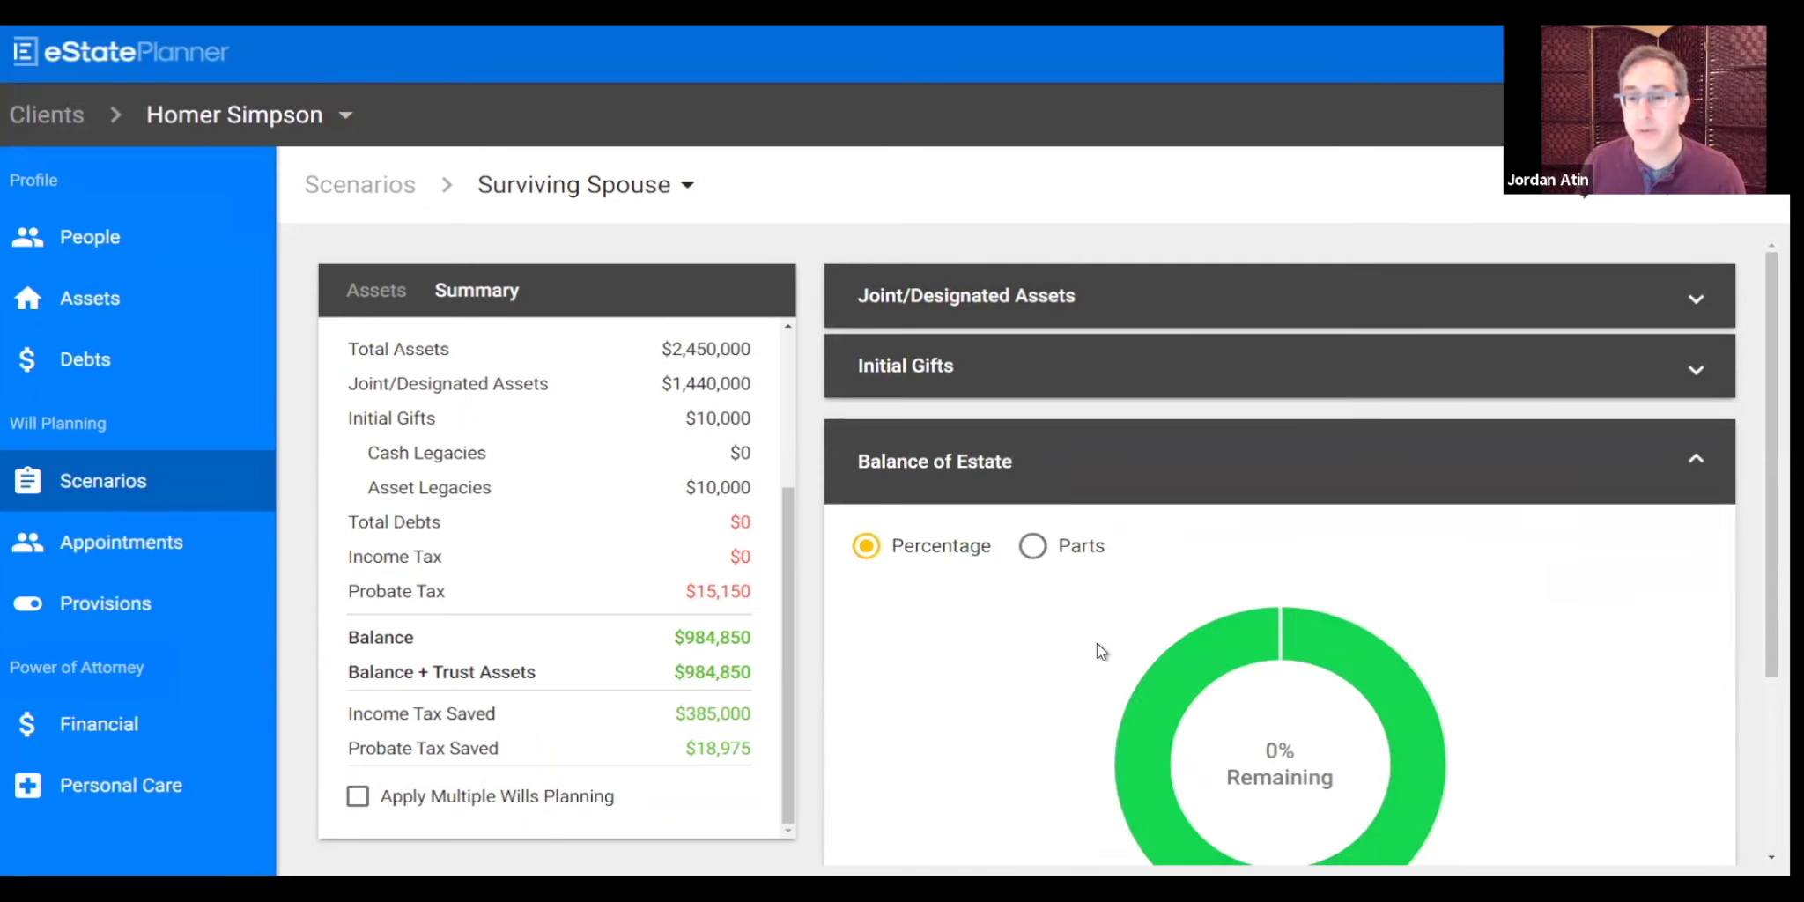
scroll(1100, 647, "down", 2)
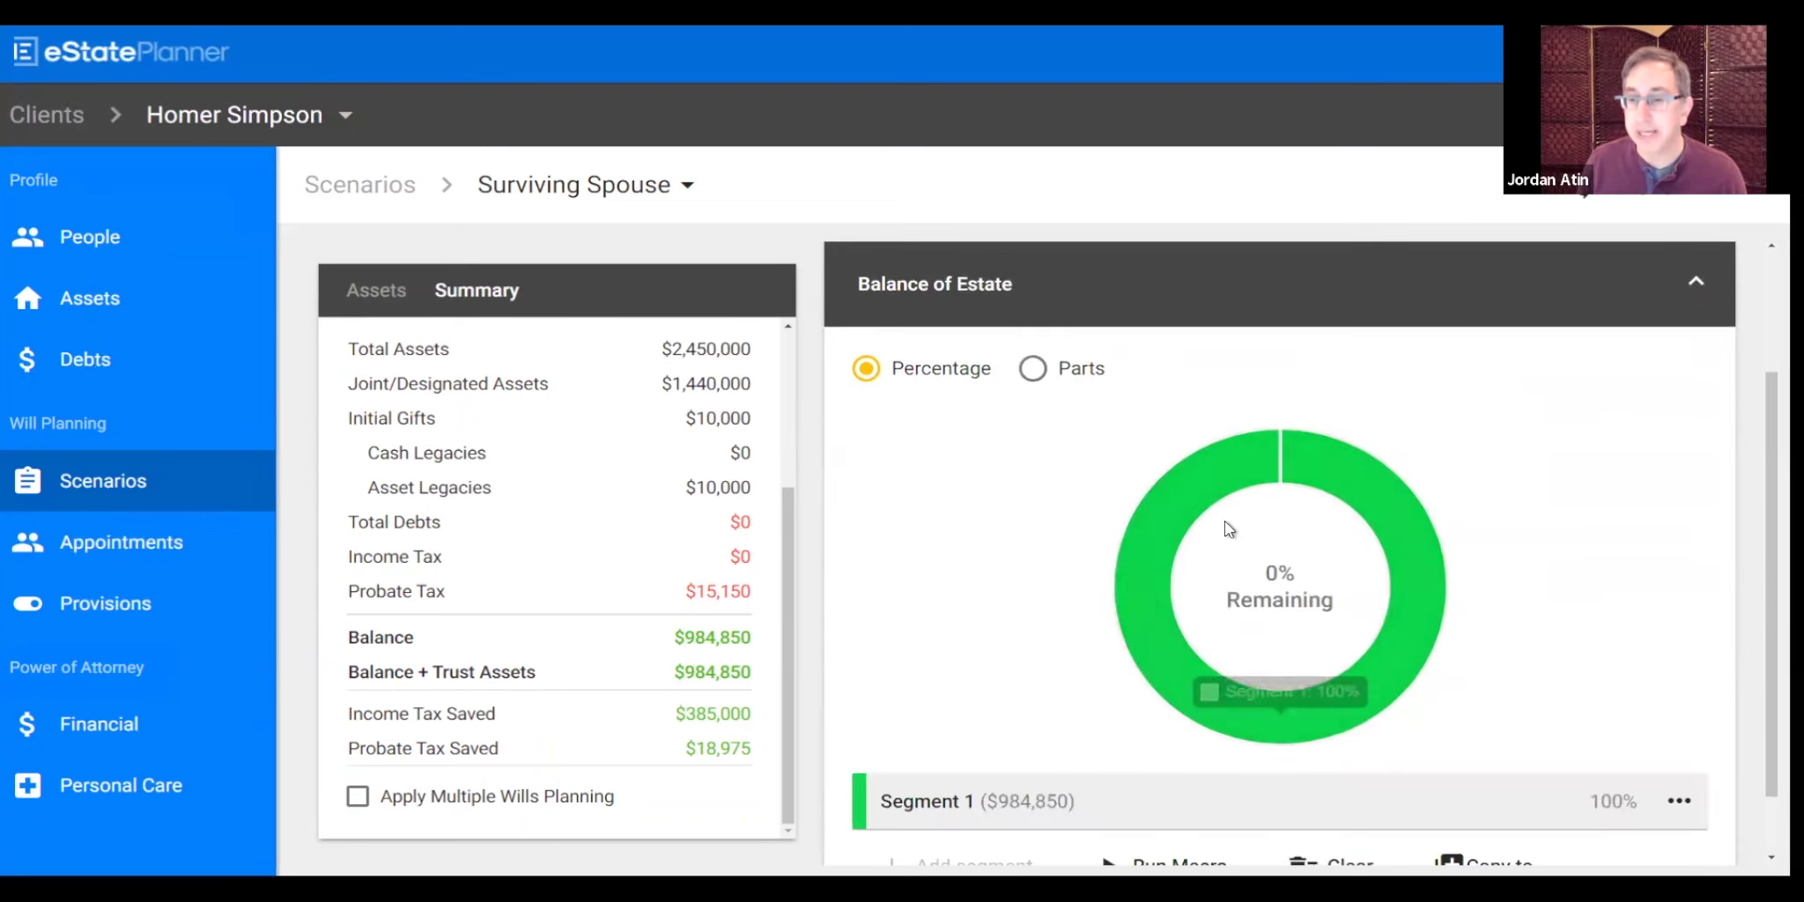
mouse_move(1256, 723)
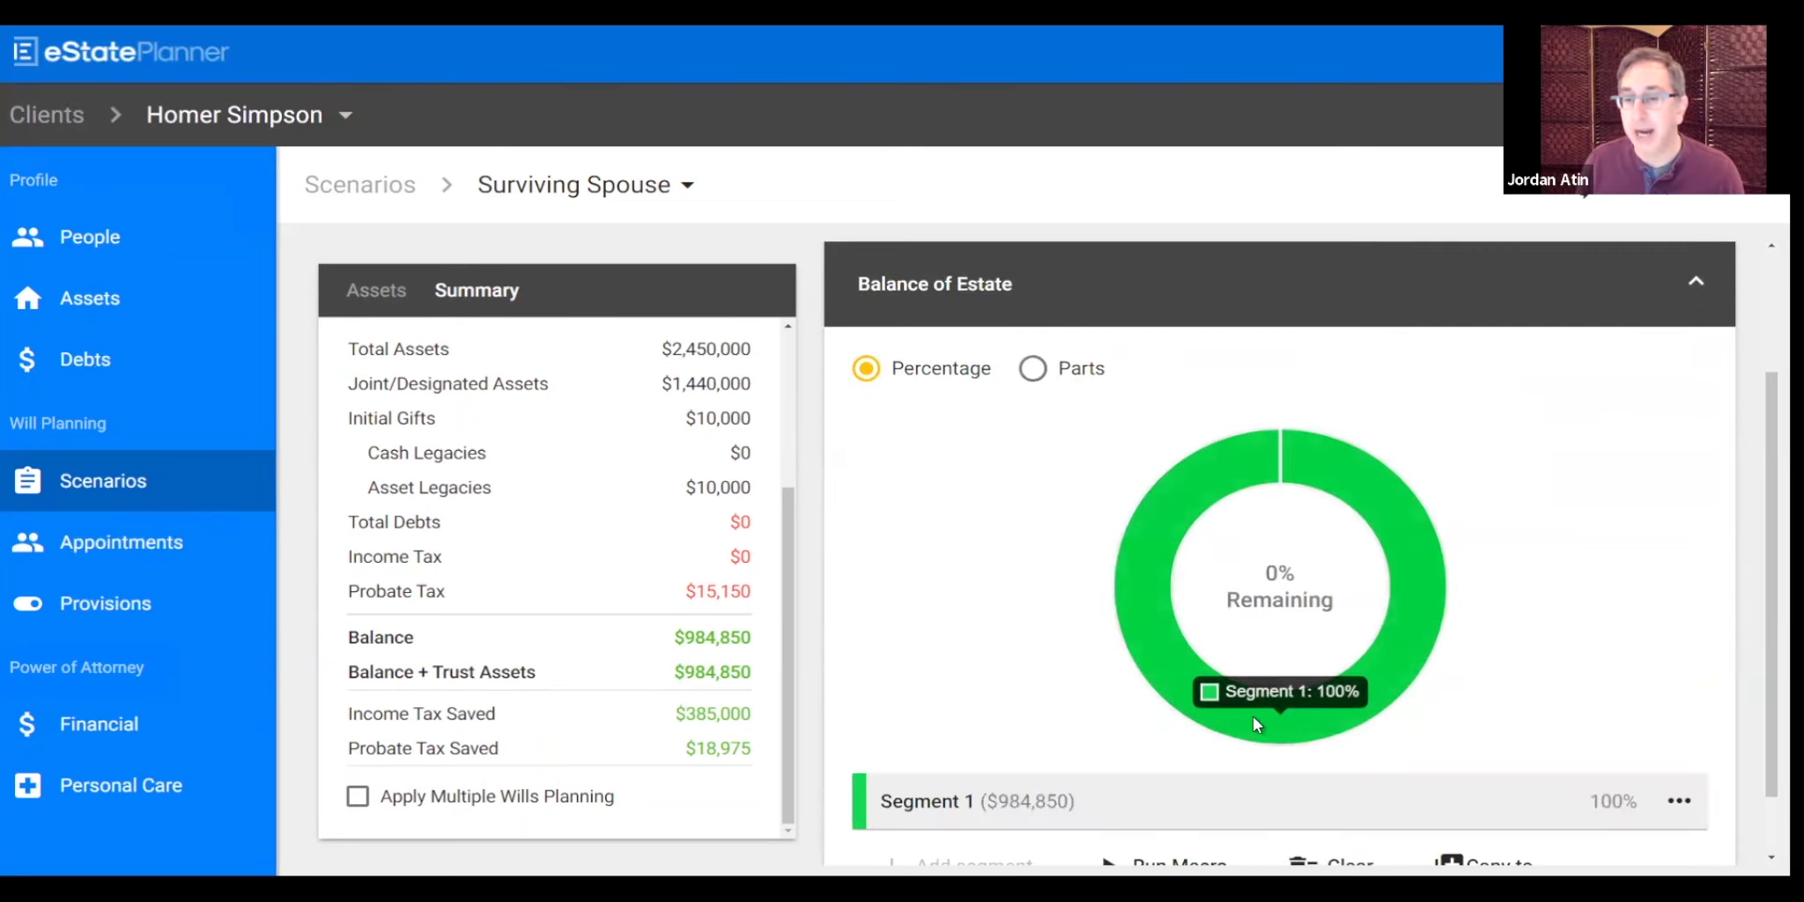
left_click(1138, 813)
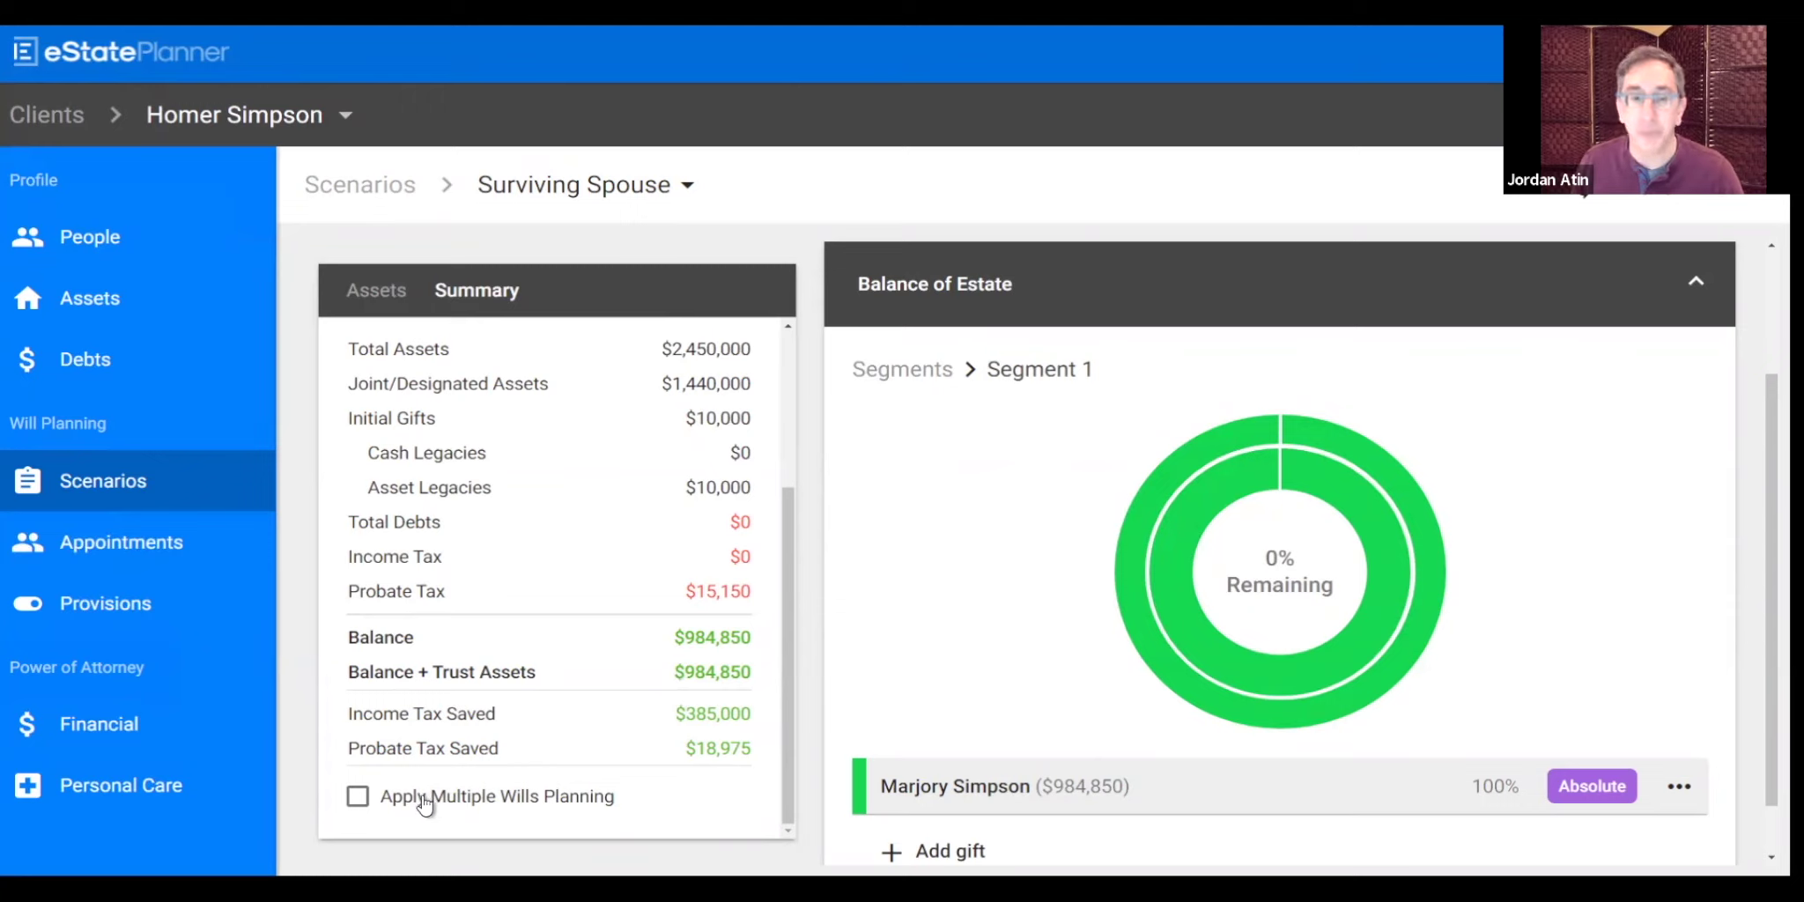
left_click(359, 798)
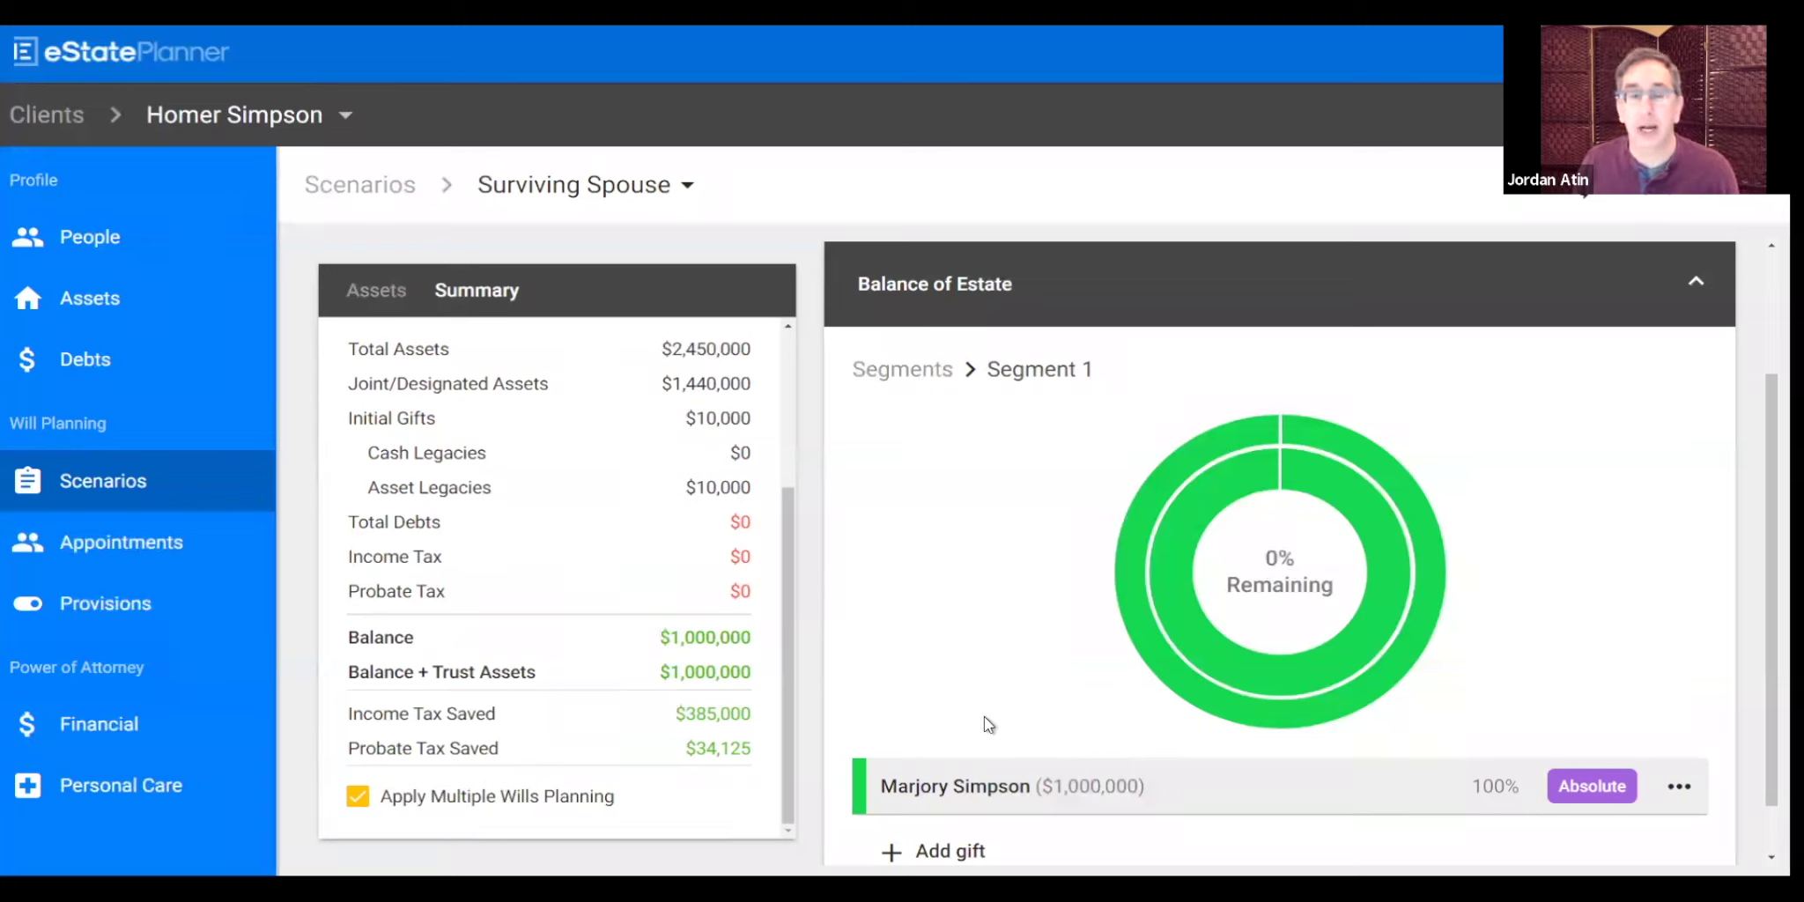
Step: Switch to the Descendants Only scenario and open the Children trust gift in Segment 1 for editing
left_click(595, 187)
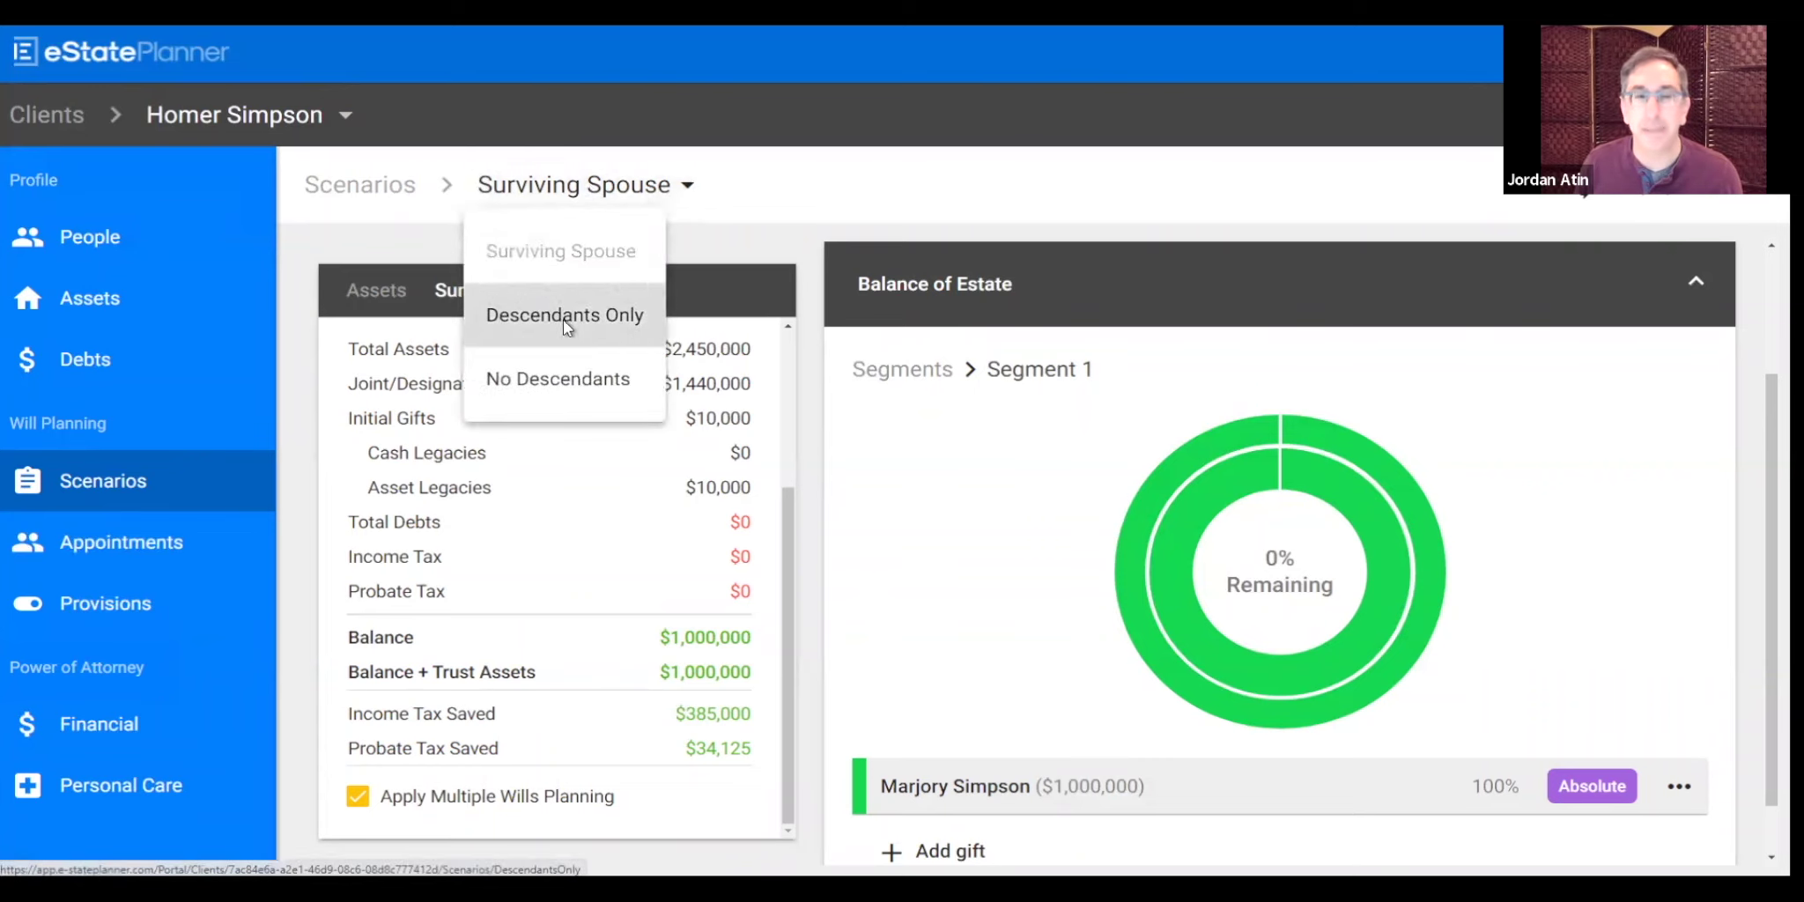
left_click(563, 312)
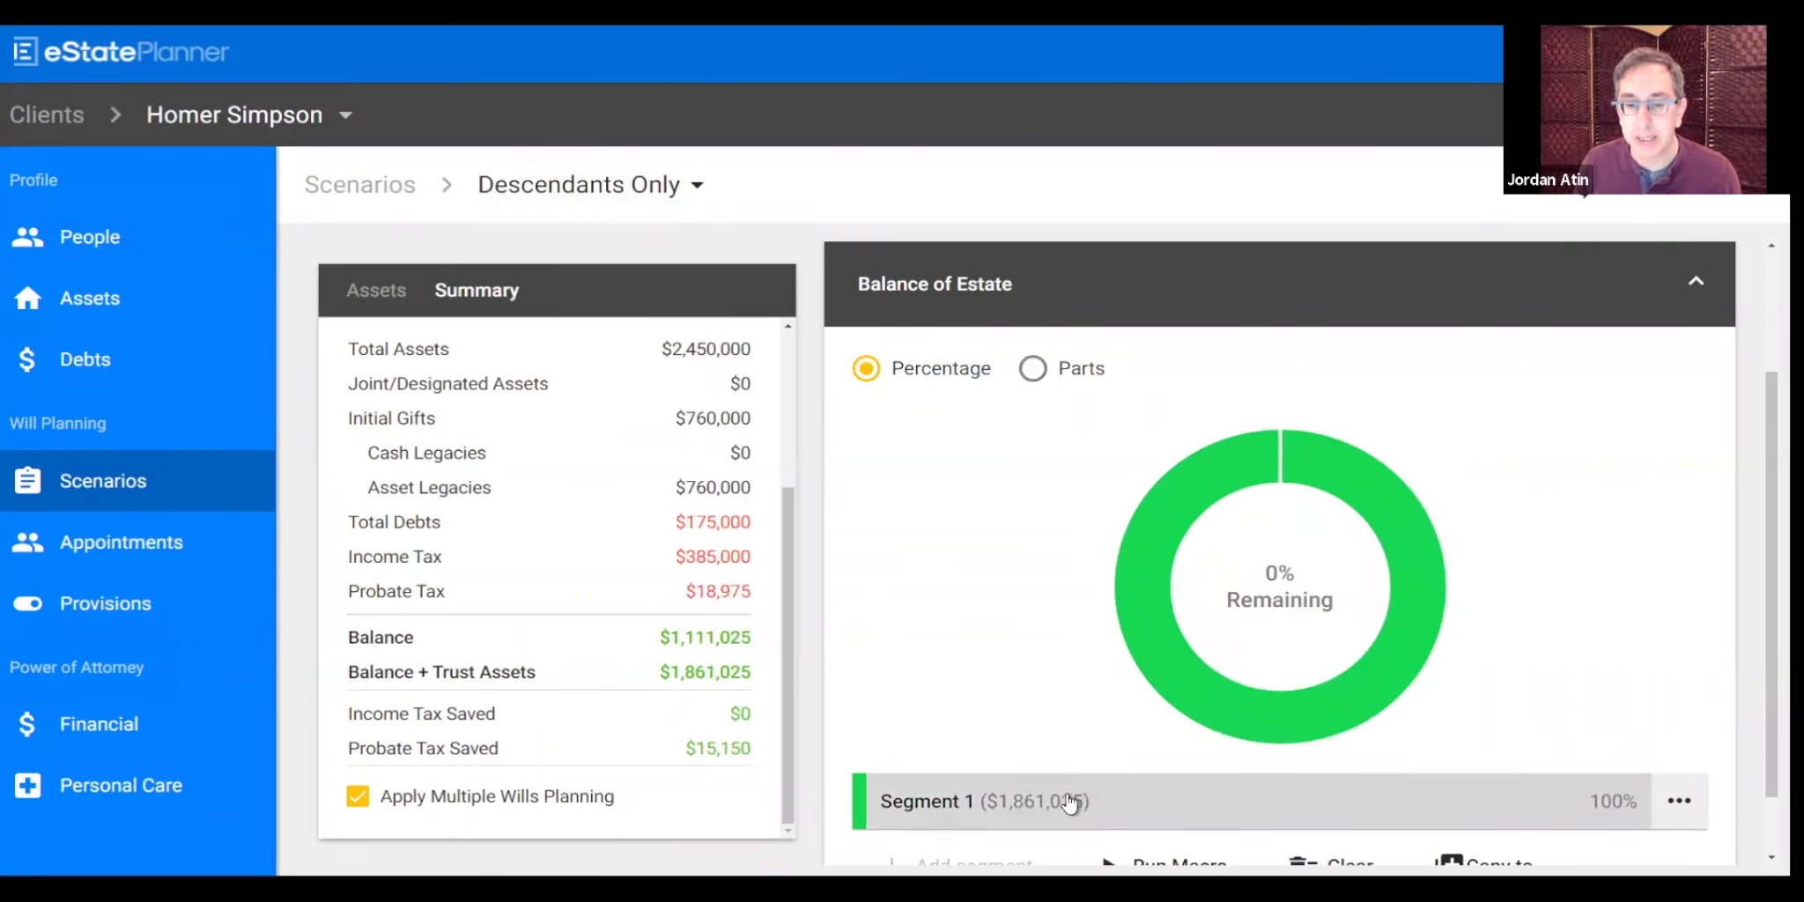
left_click(1070, 803)
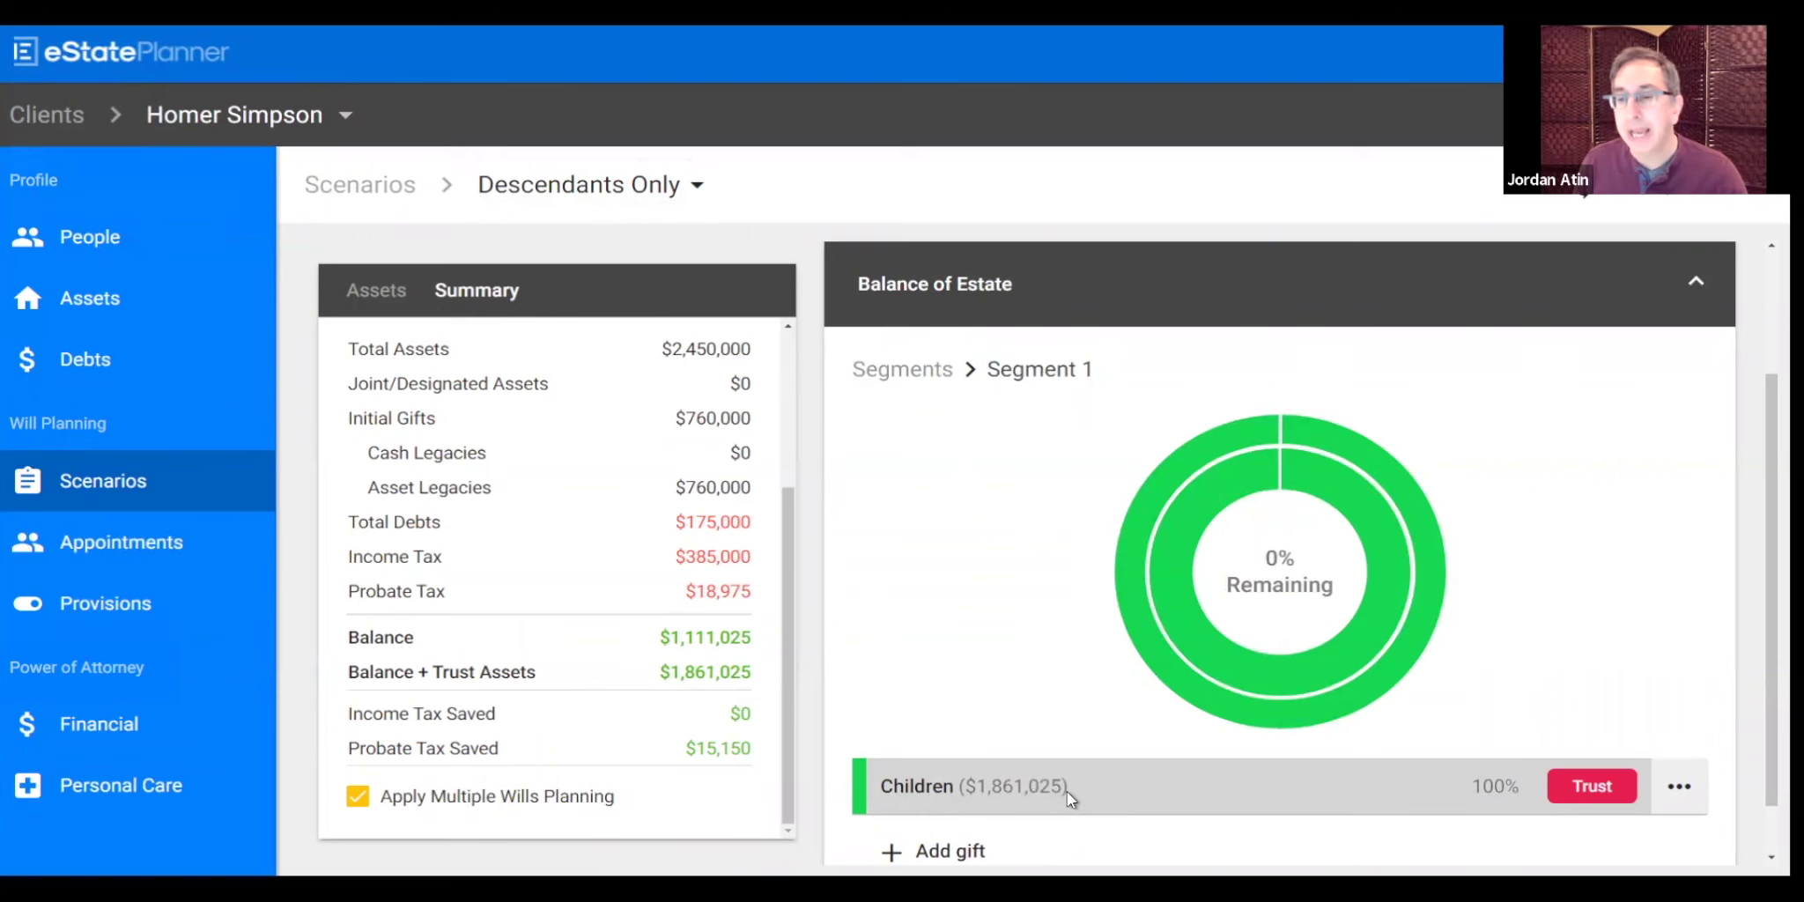
left_click(1067, 791)
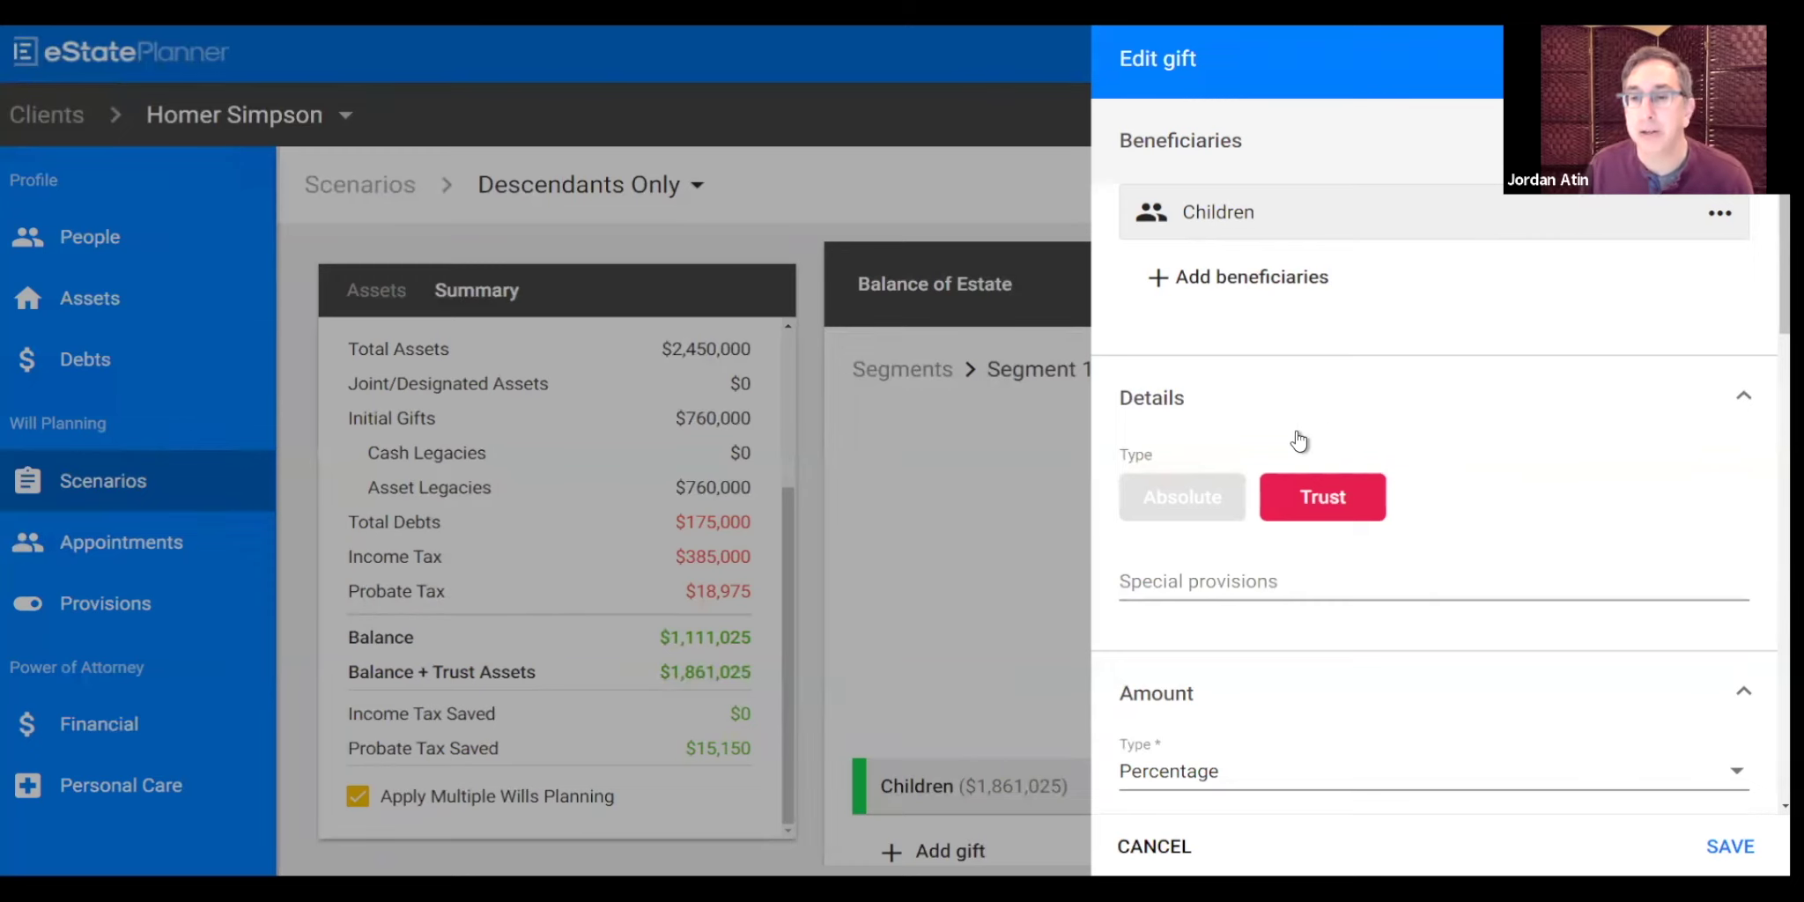
Step: Add a staged lump sum of 25 percent at age 18 to the children's trust as a mandatory payment
scroll(1376, 608, "down", 2)
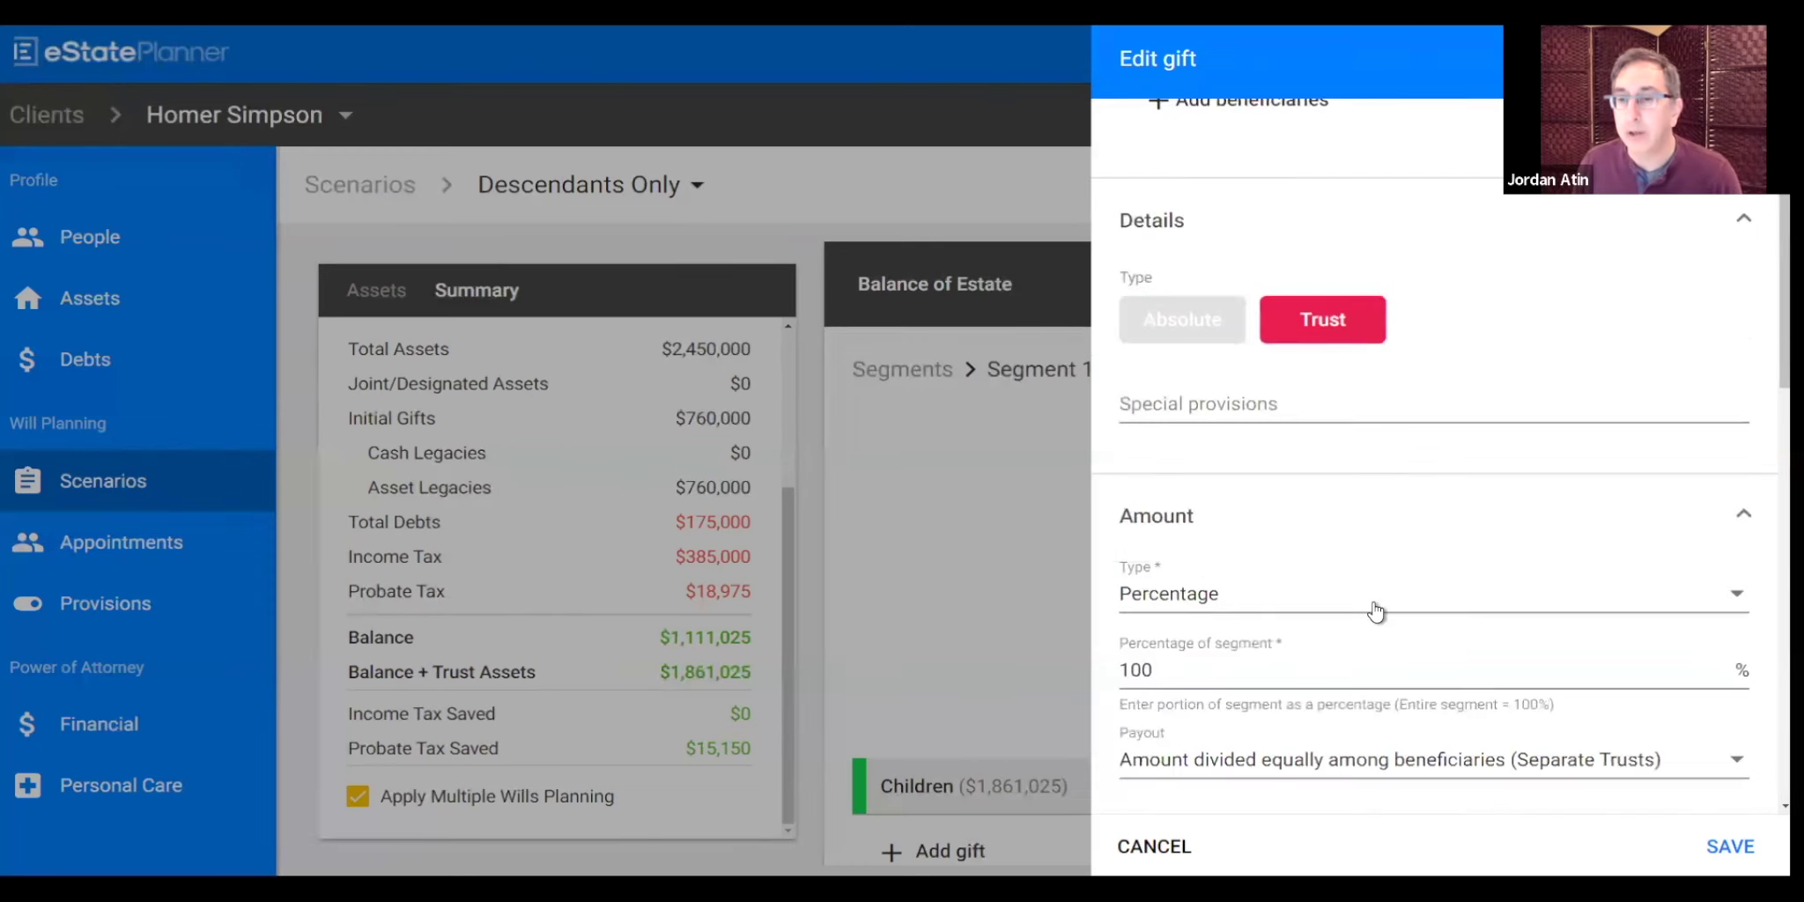
scroll(1376, 610, "down", 4)
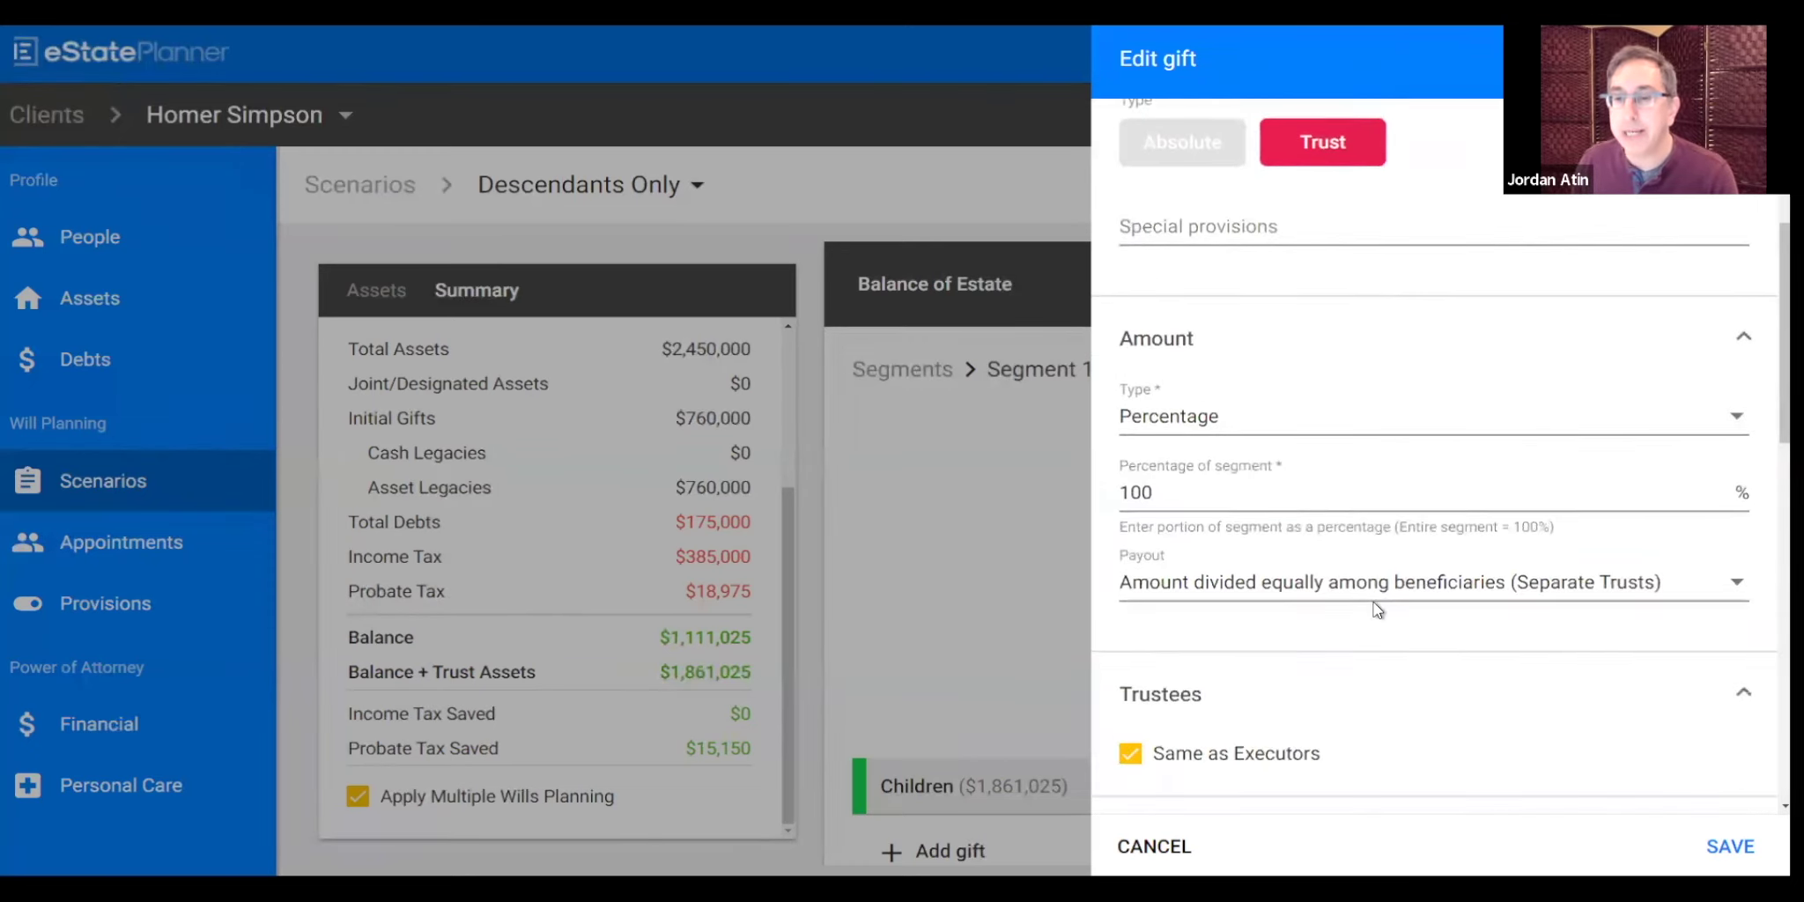
scroll(1378, 609, "down", 2)
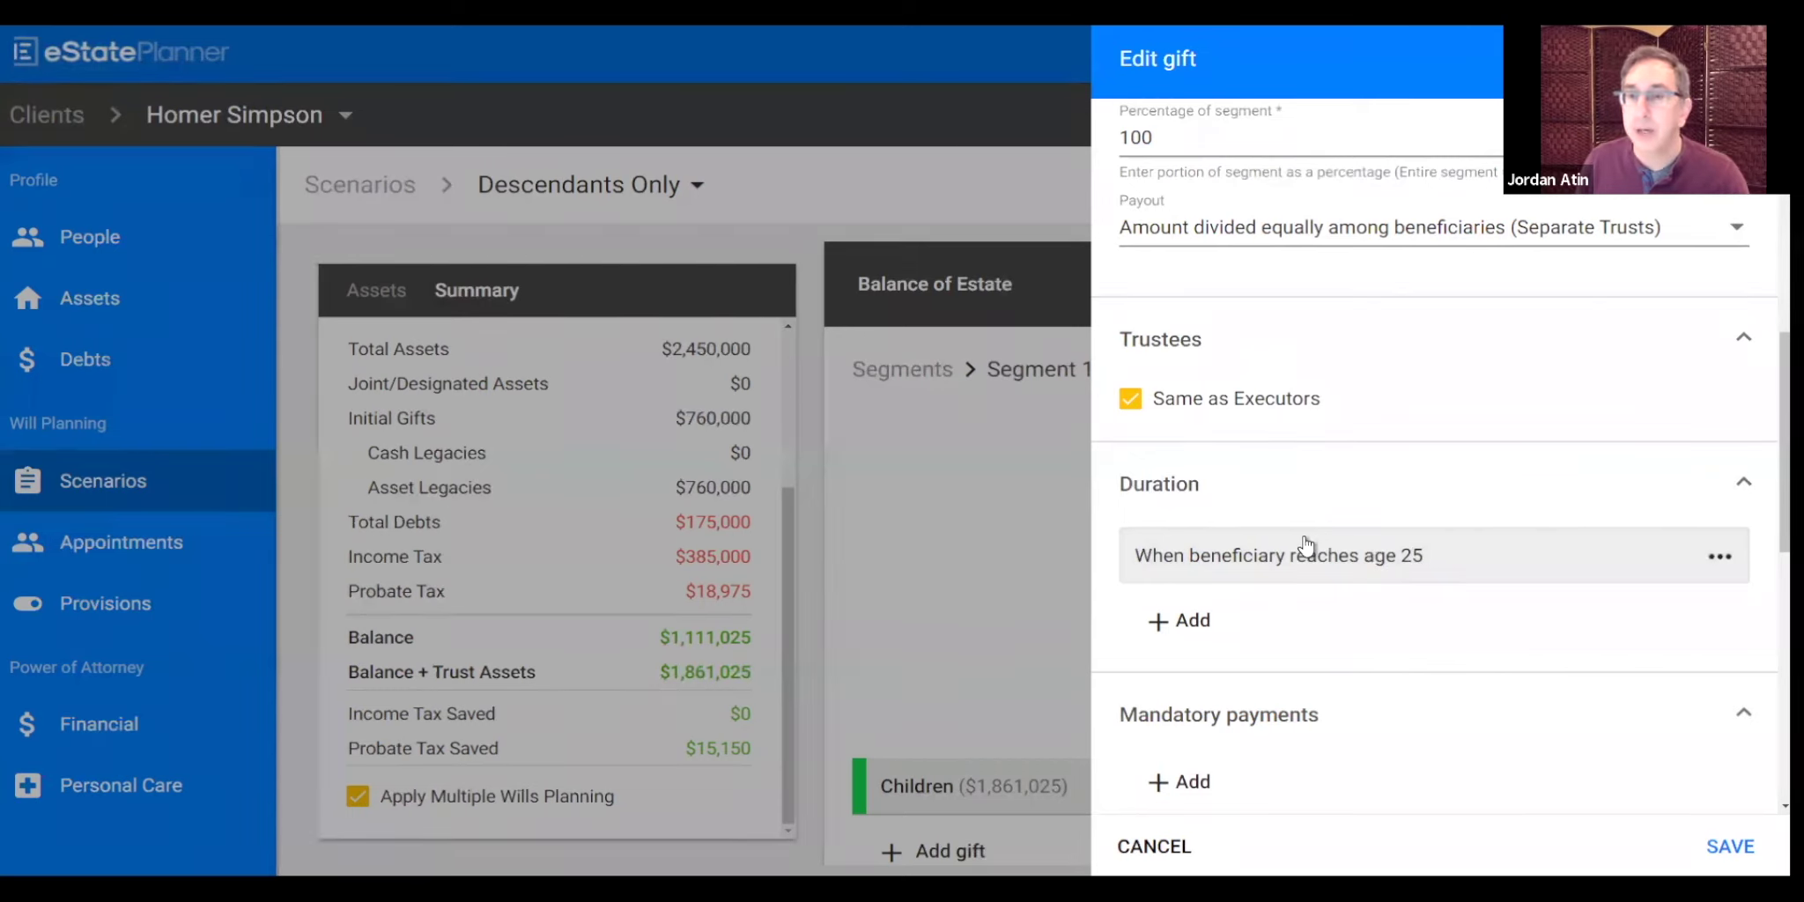
scroll(1448, 590, "down", 1)
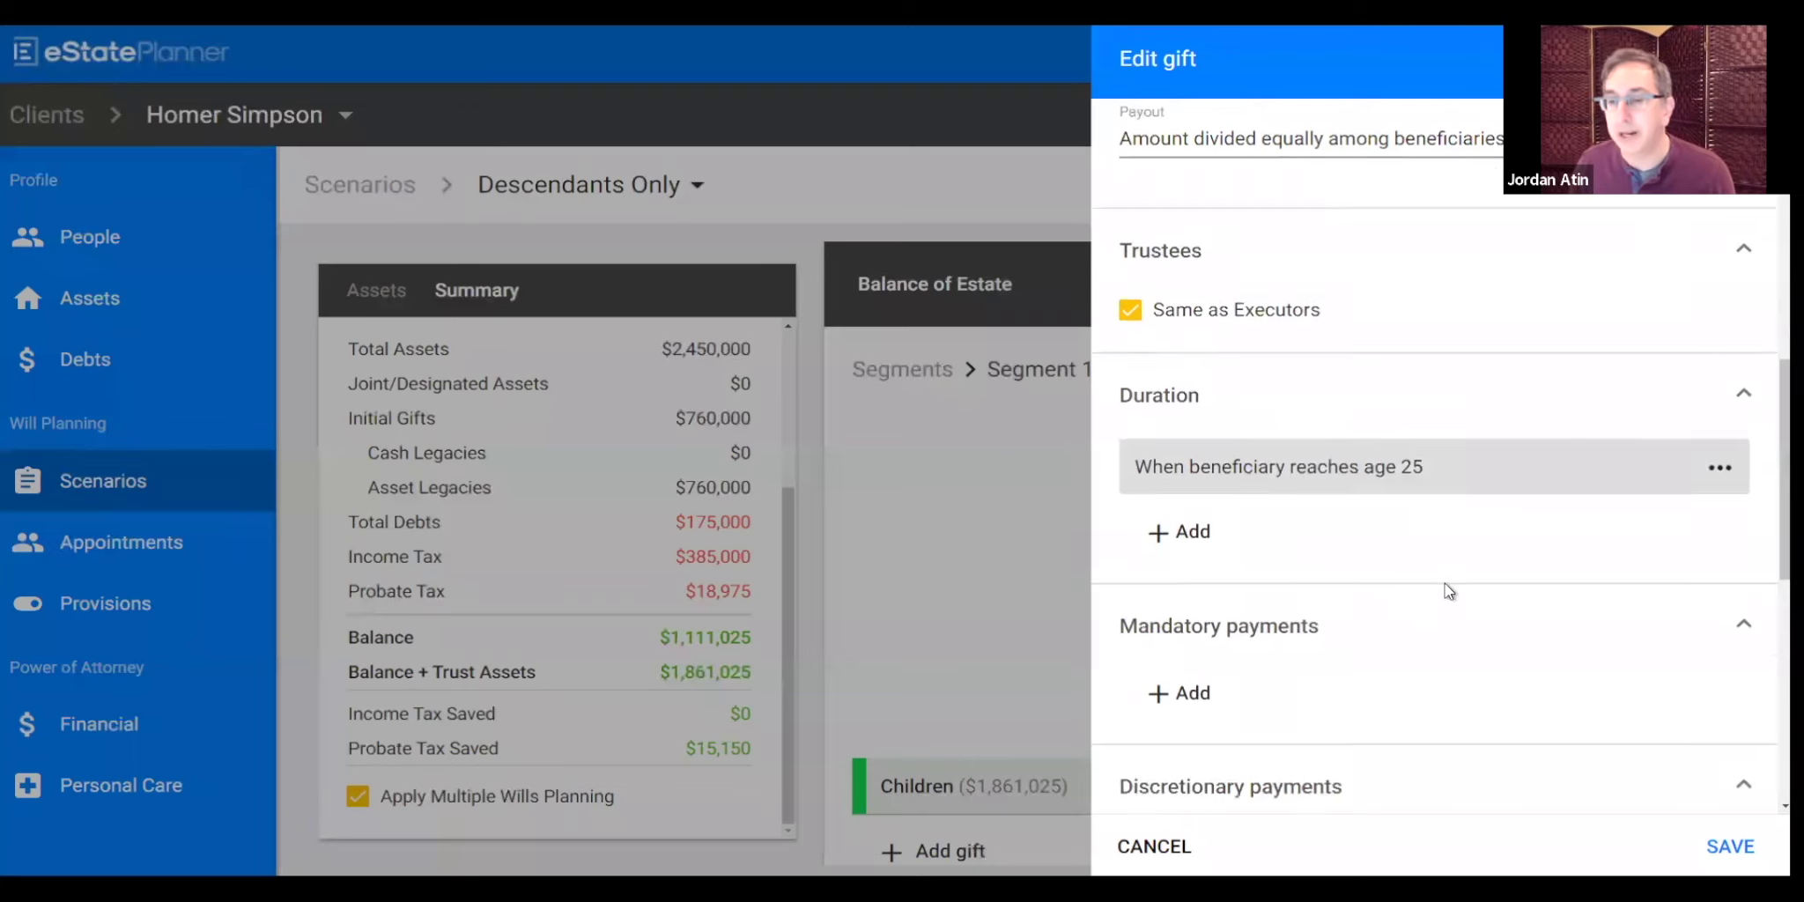
scroll(1448, 590, "down", 1)
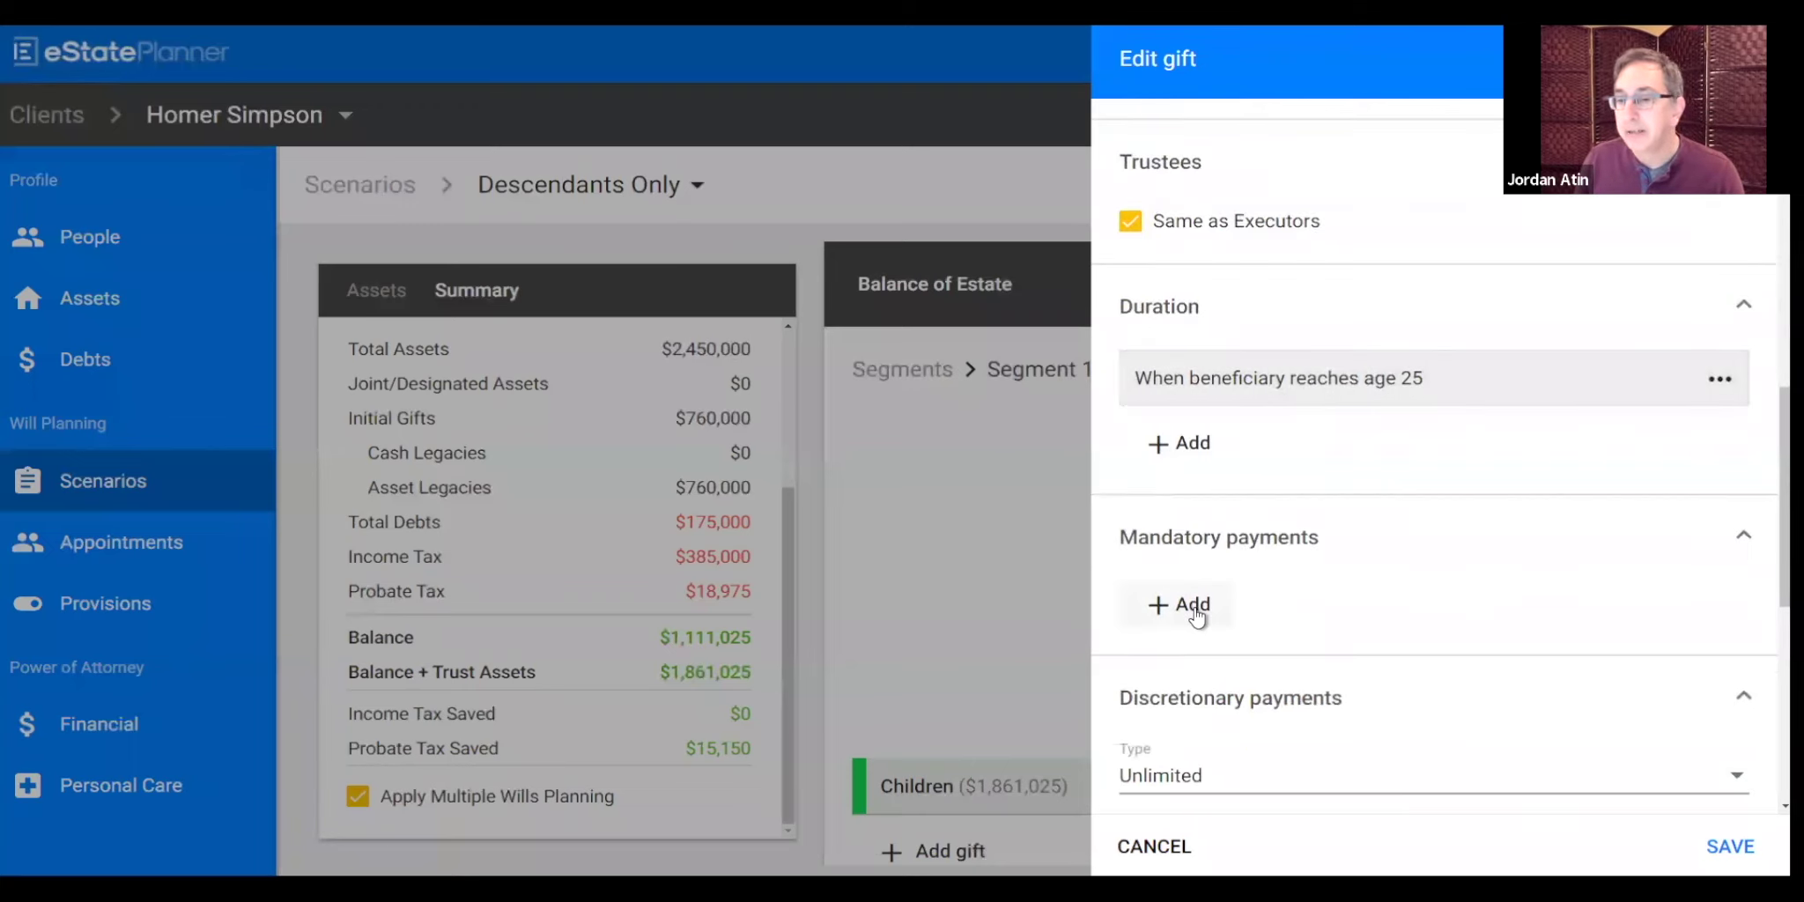
left_click(1194, 608)
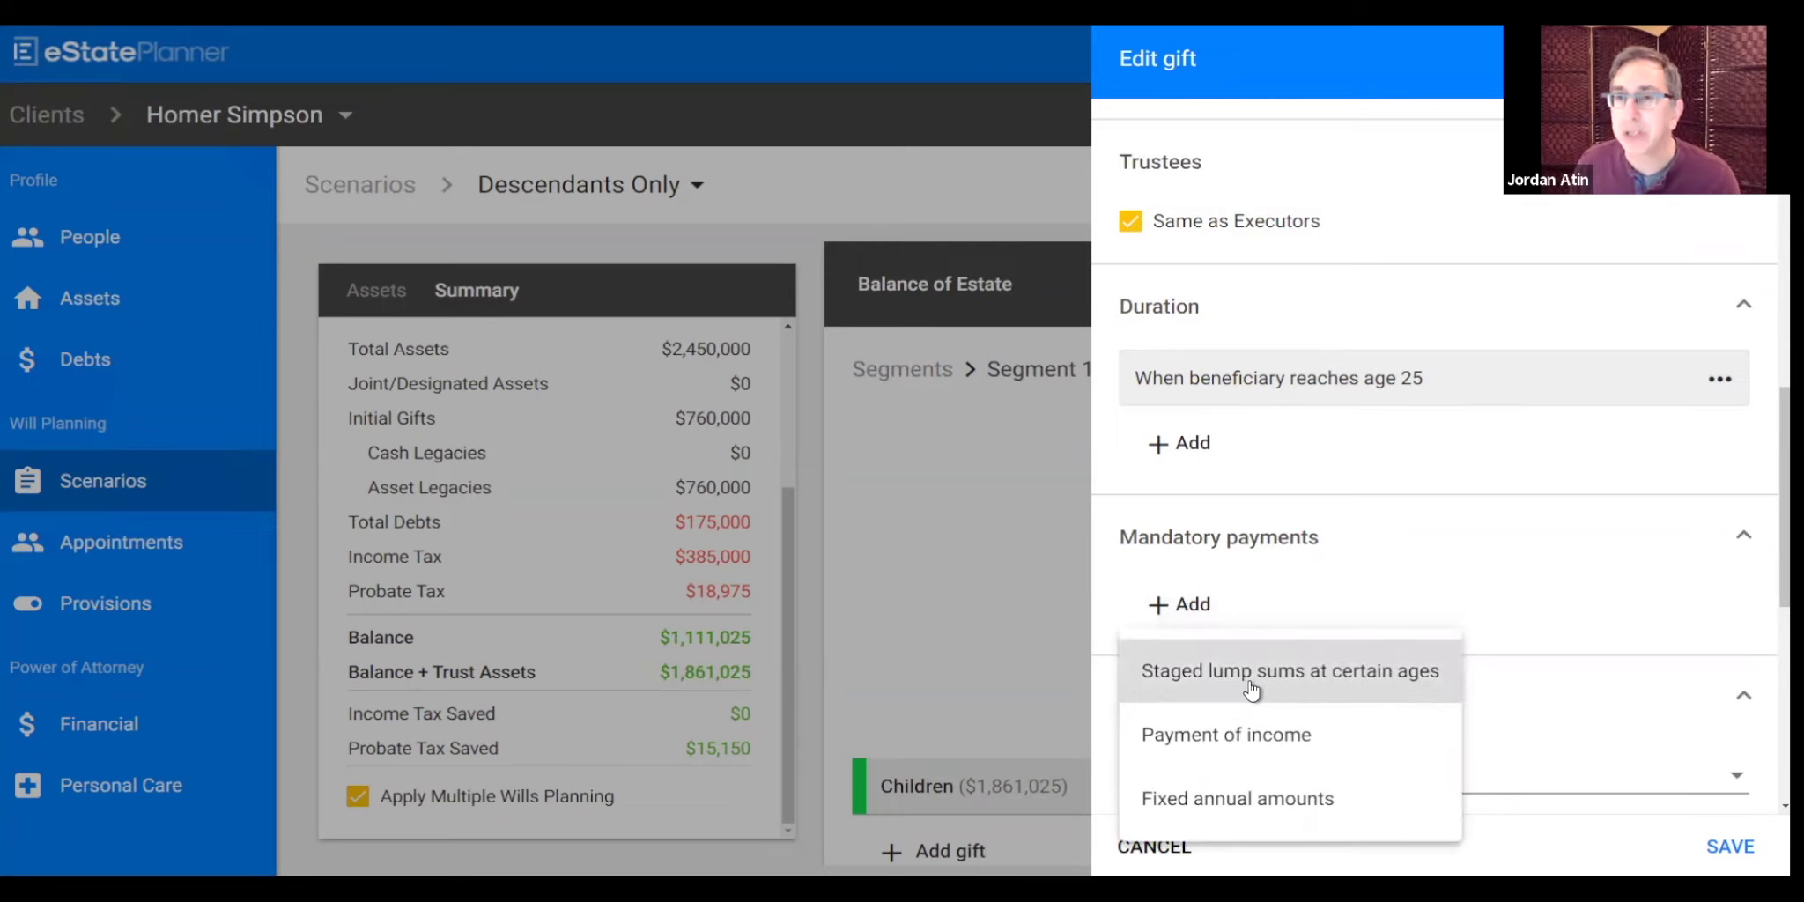
left_click(1251, 683)
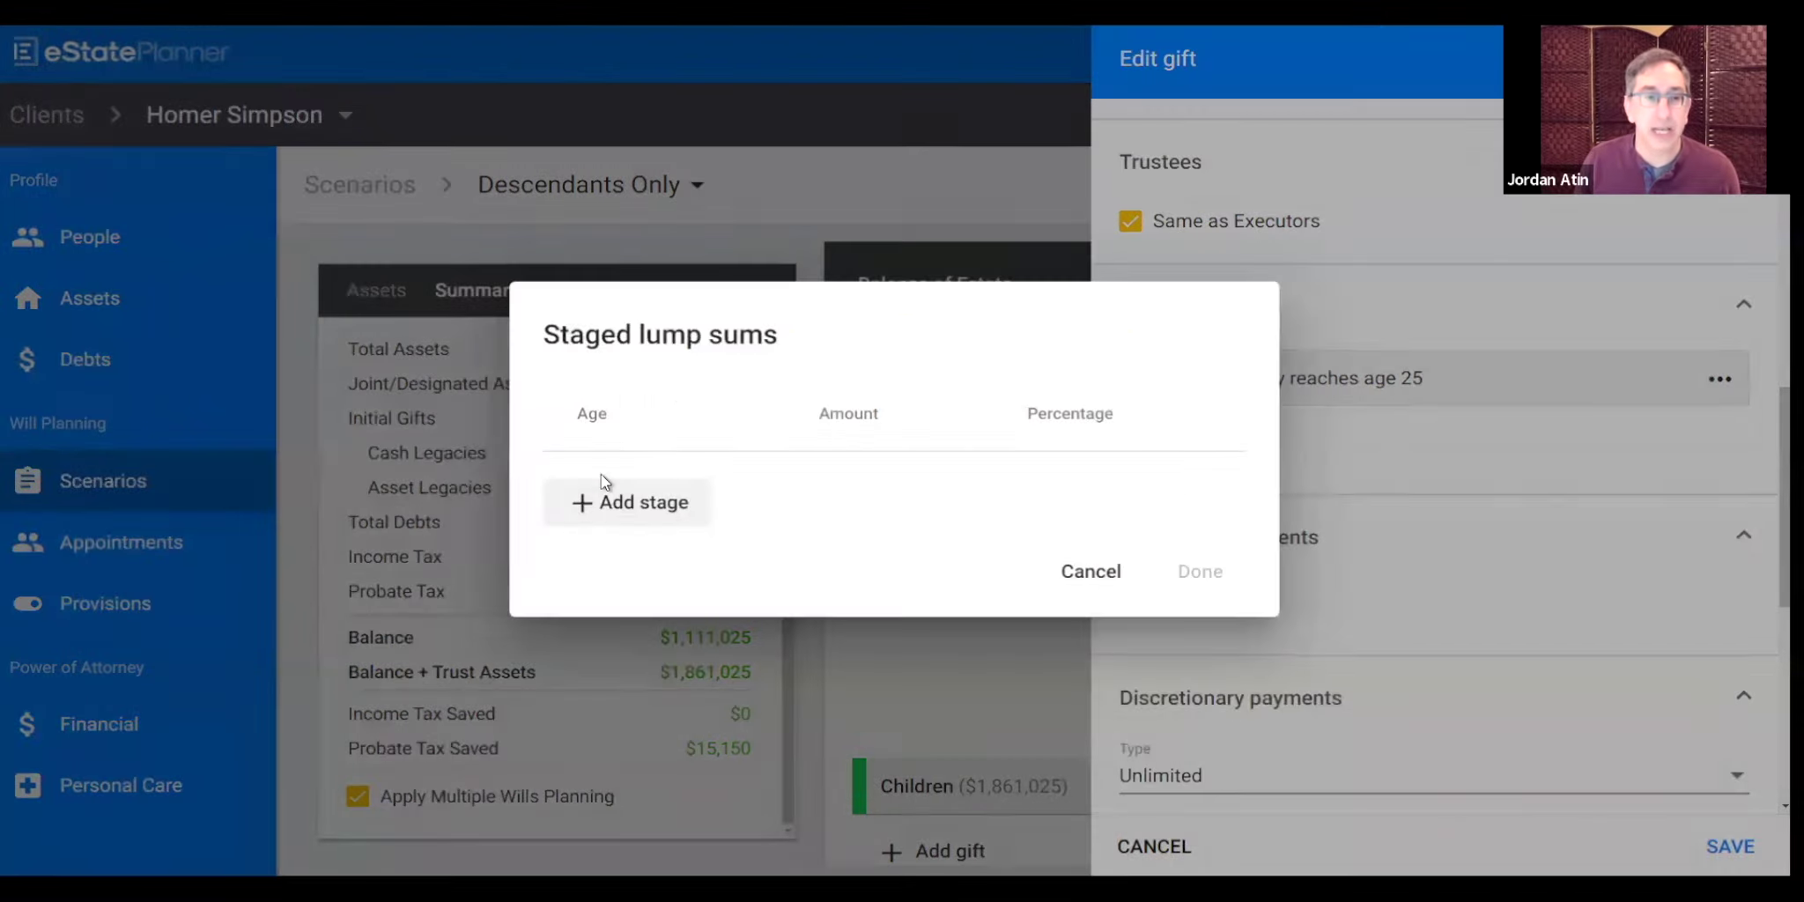
left_click(603, 504)
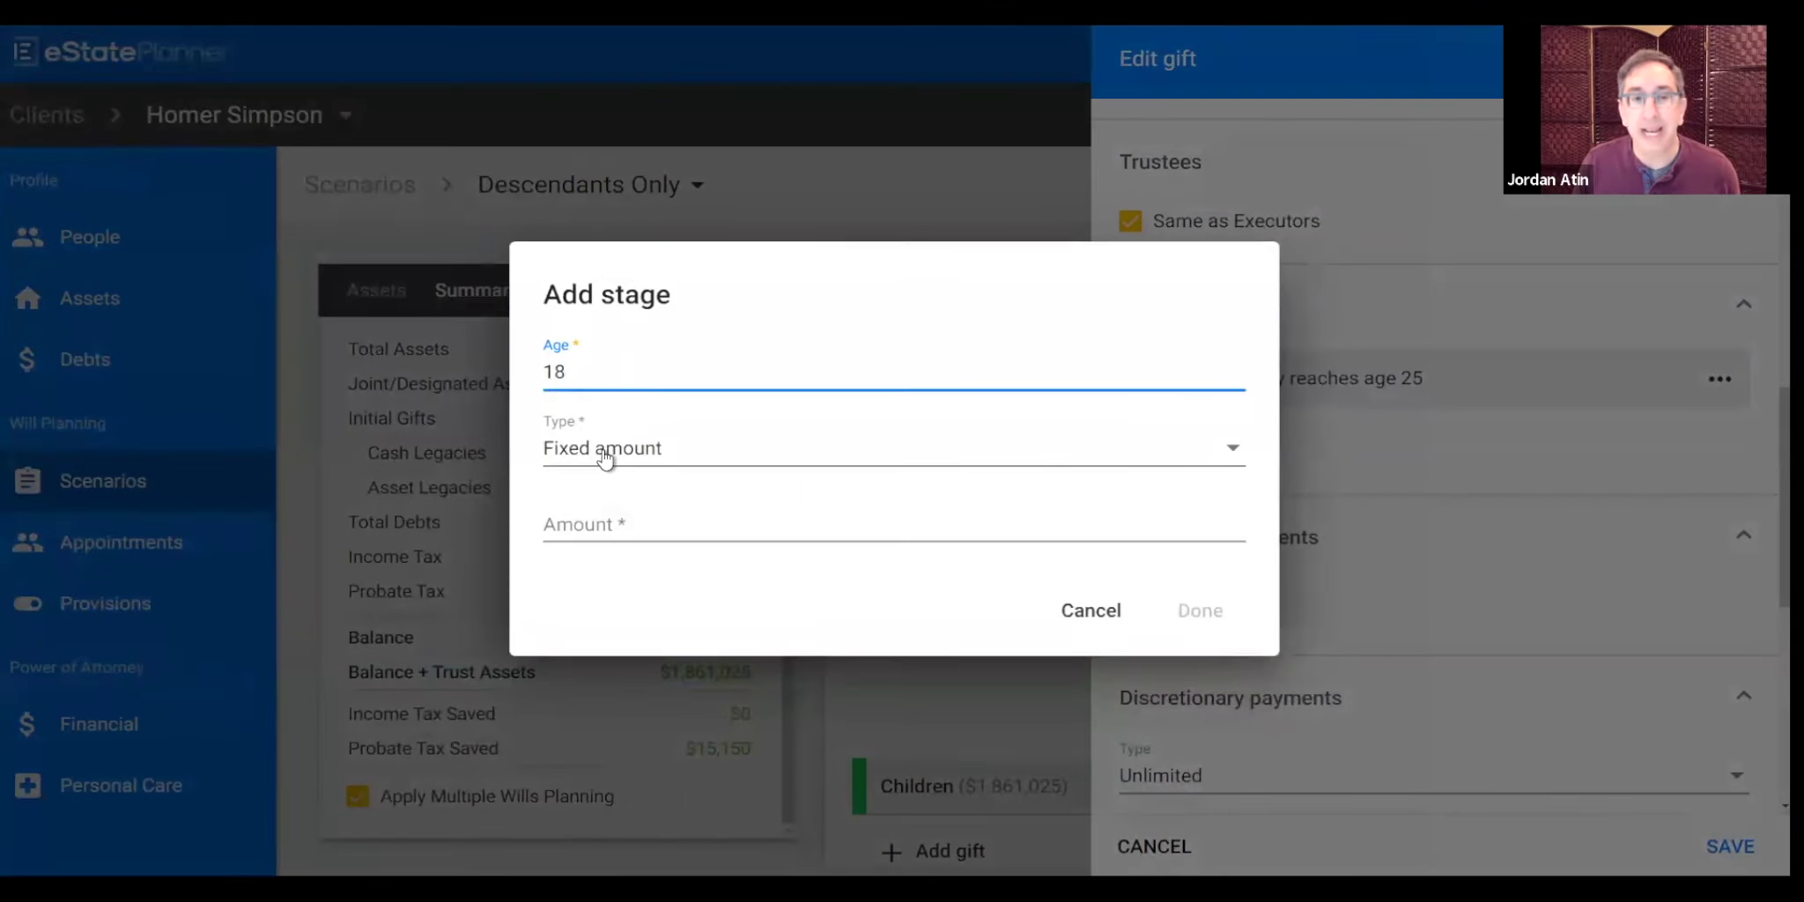
left_click(604, 453)
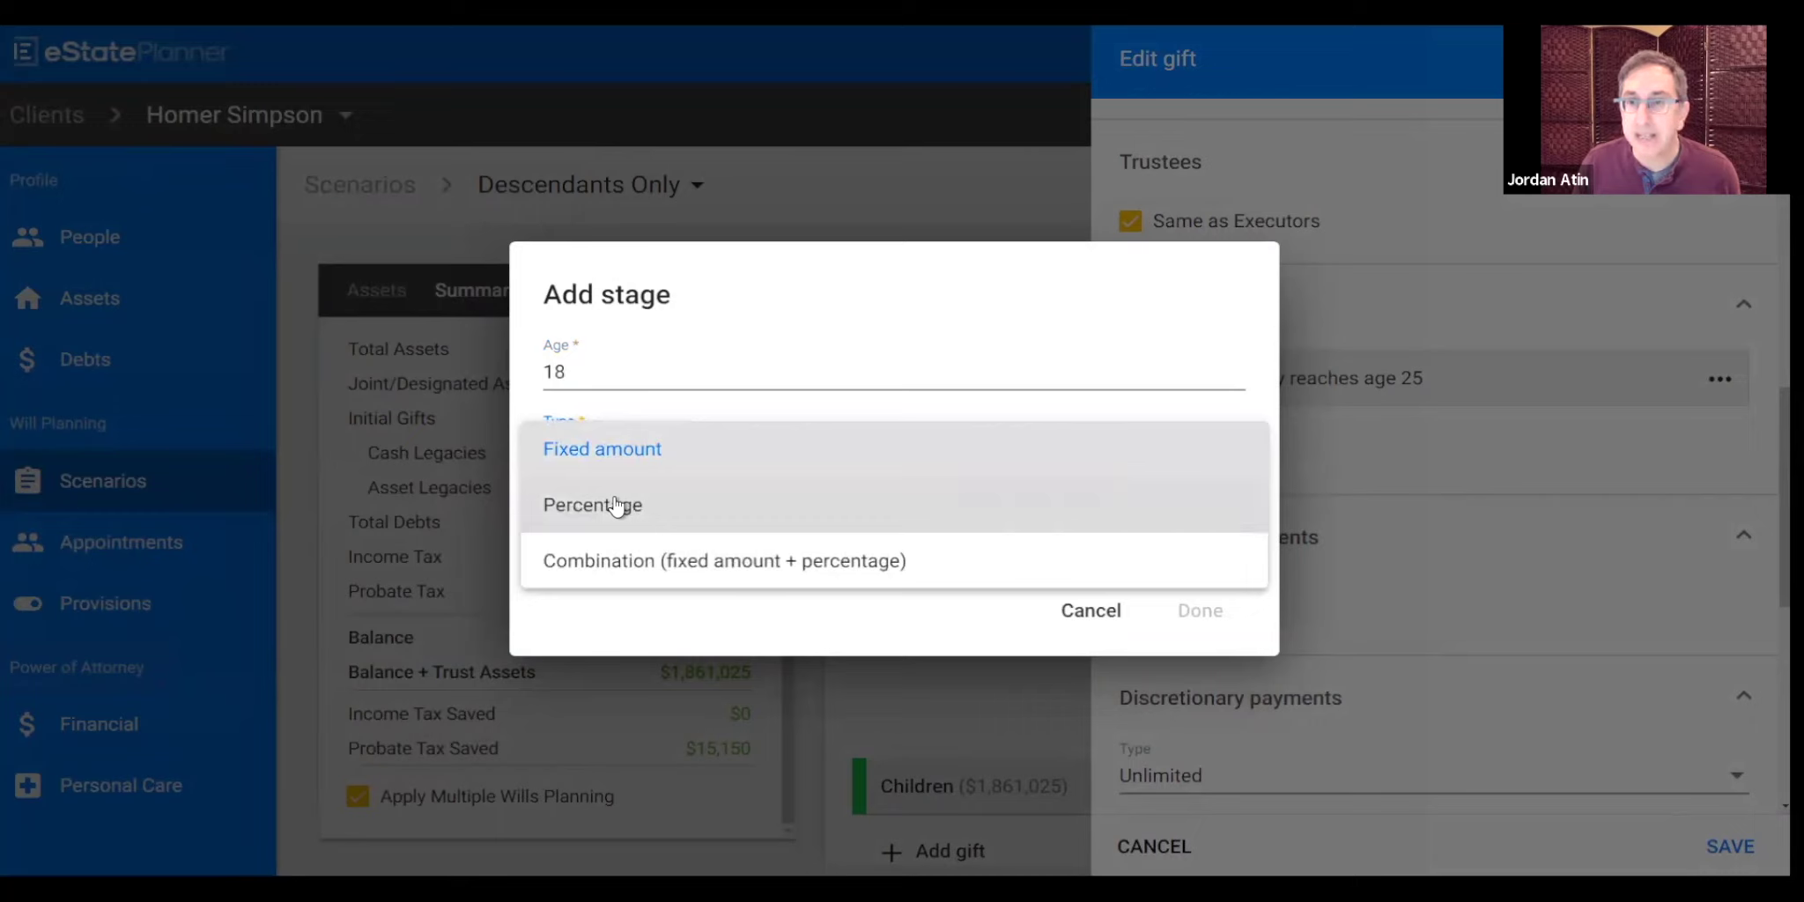
left_click(617, 505)
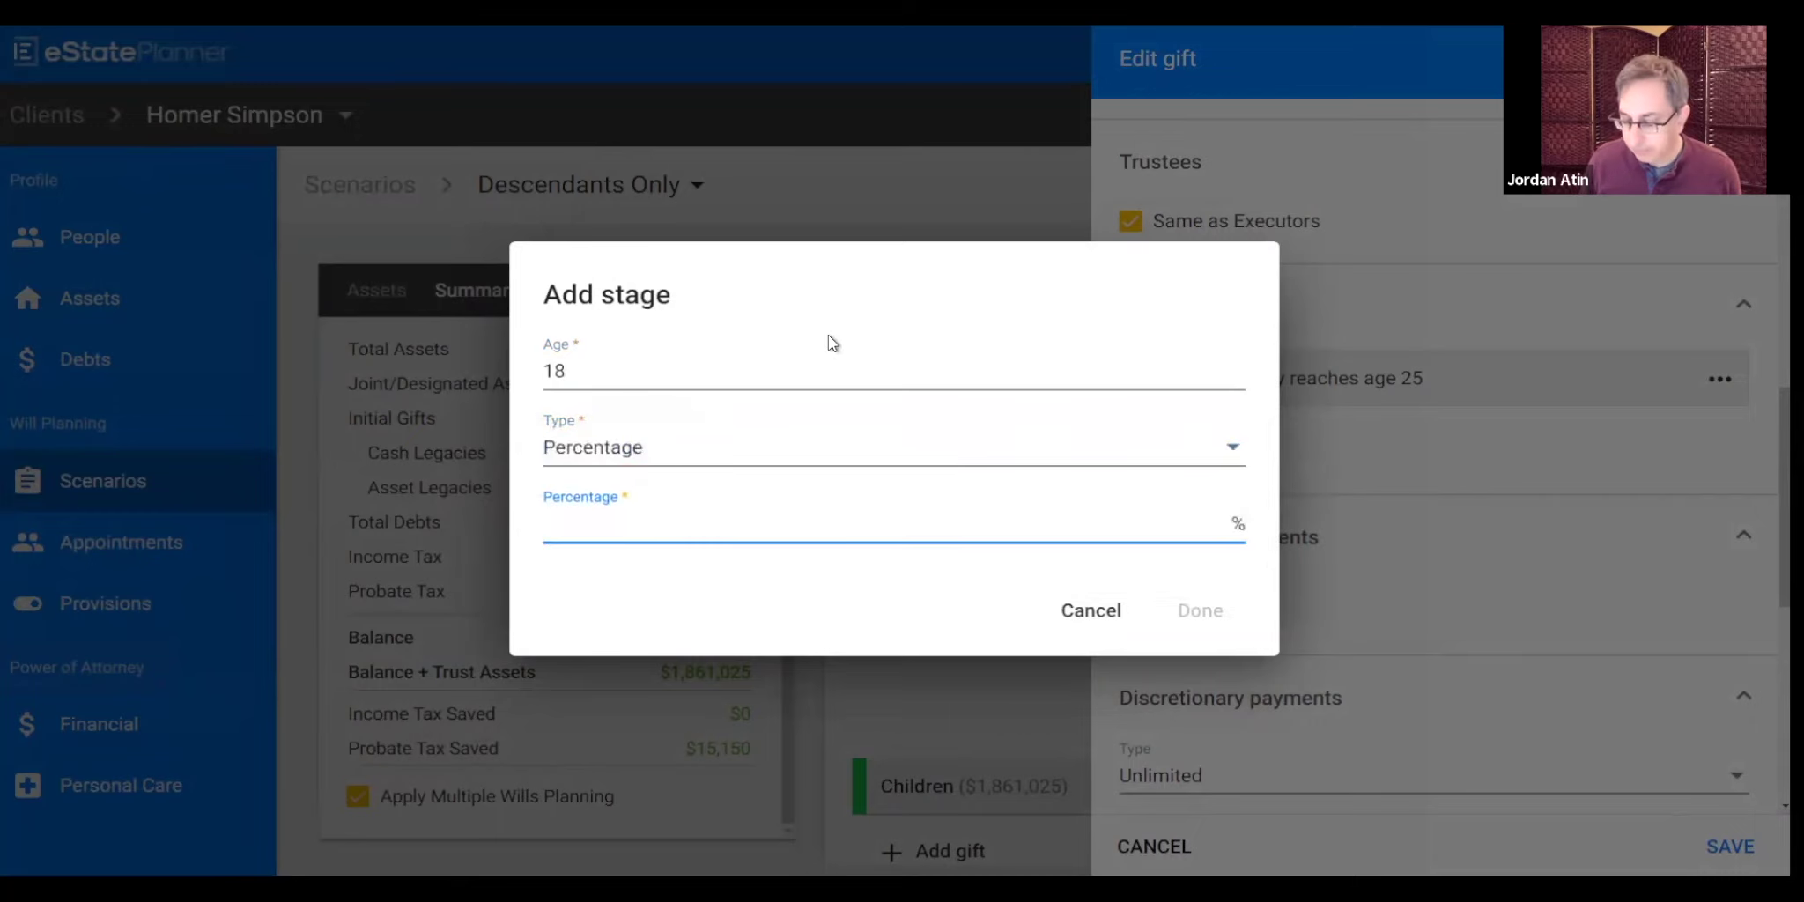
type("25")
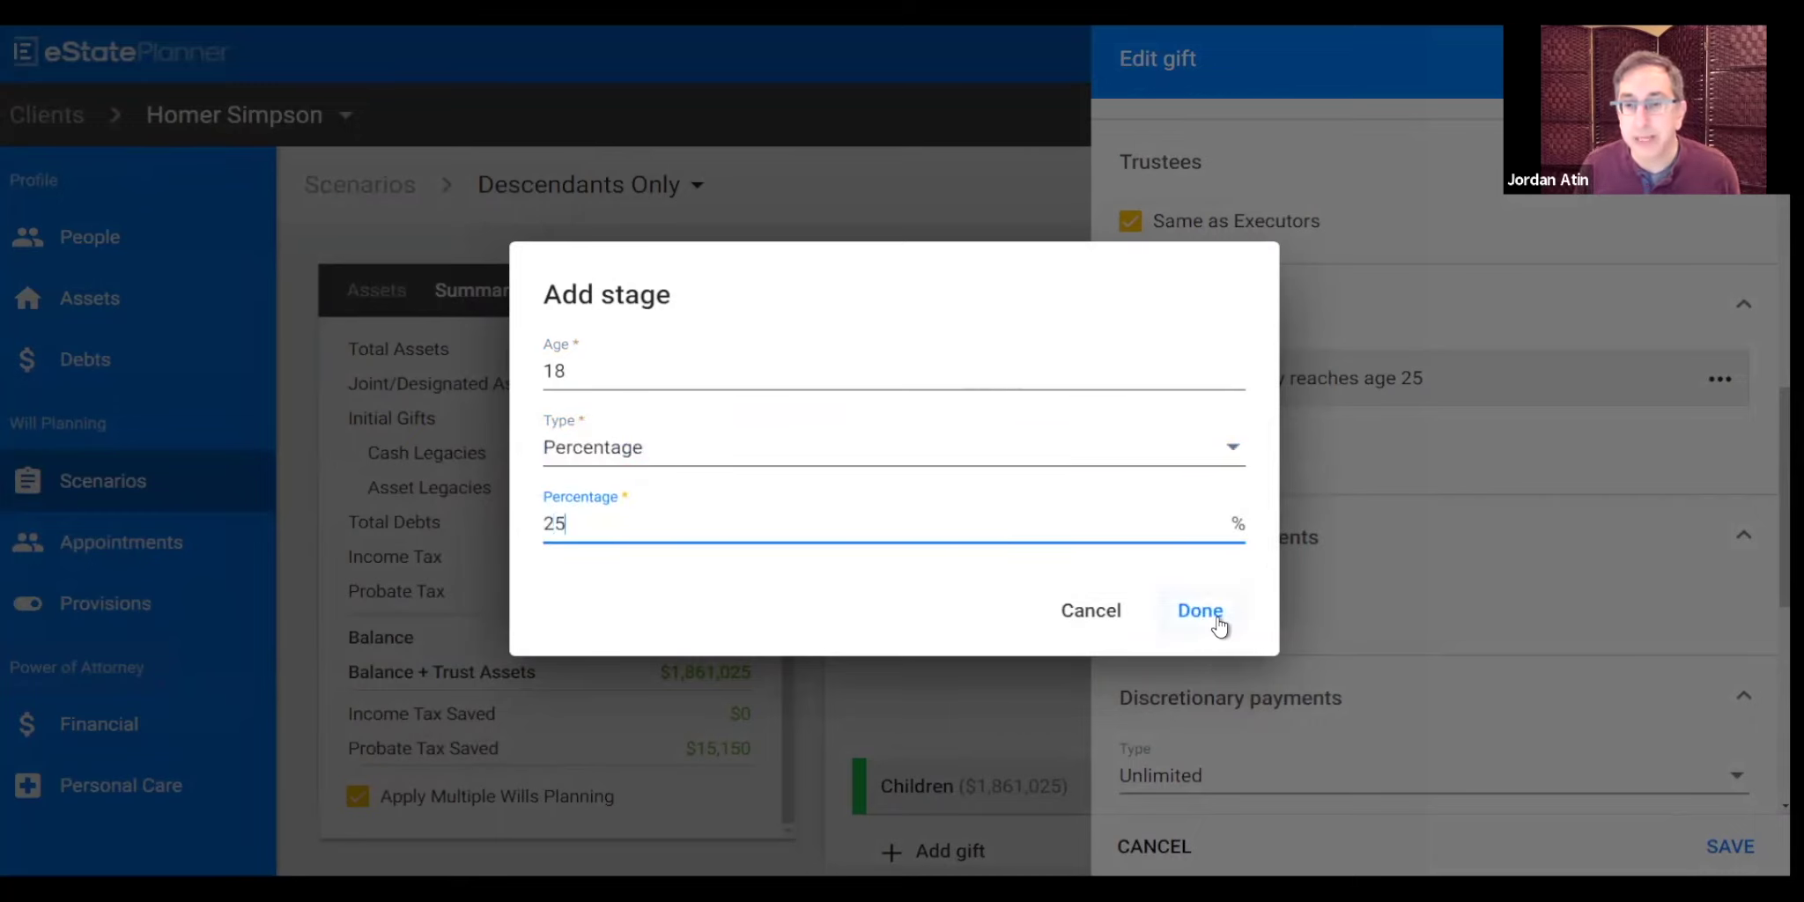
left_click(1213, 614)
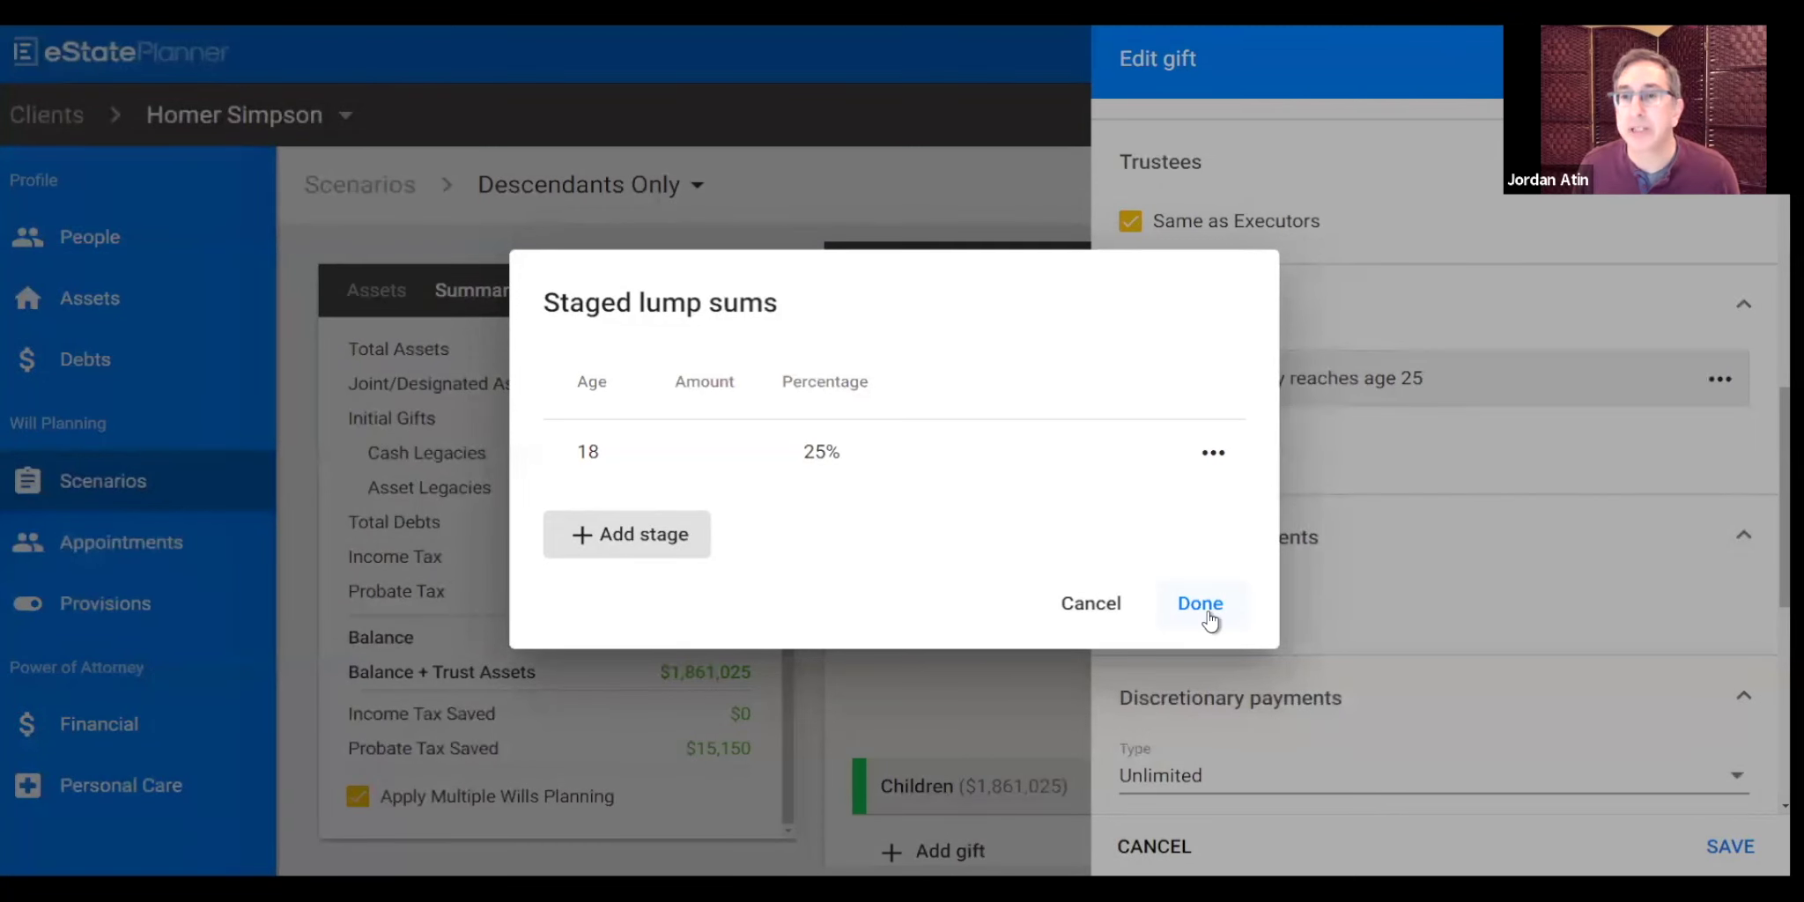
left_click(1205, 606)
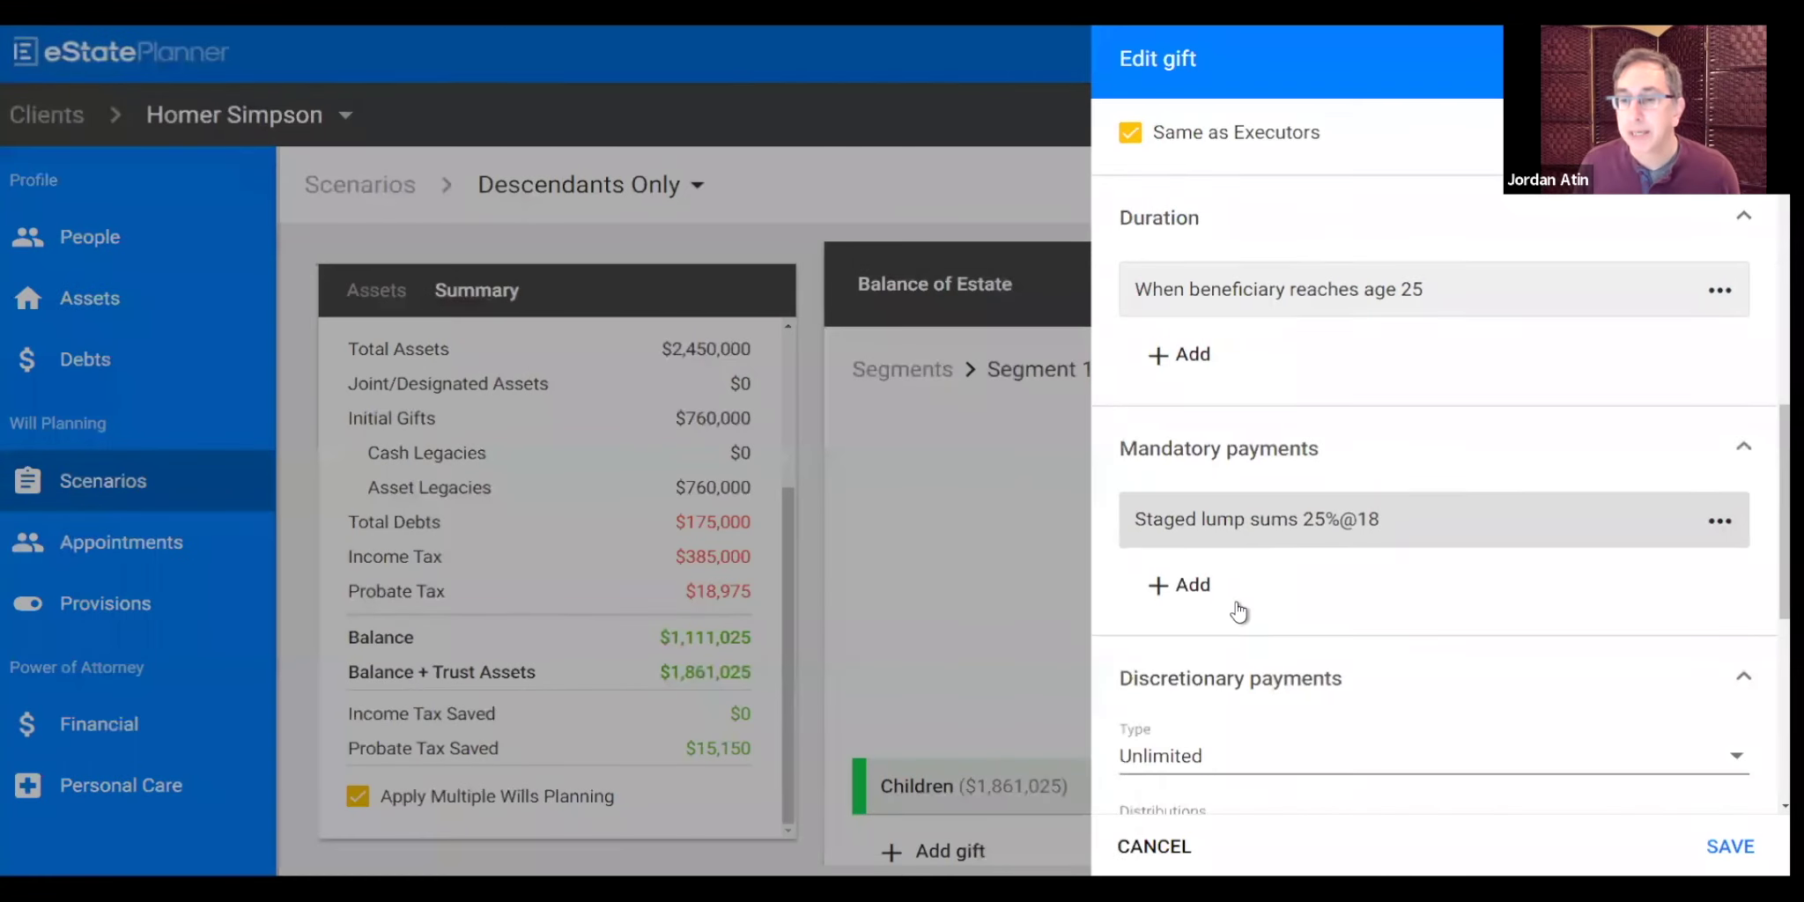
Step: Check the discretionary payments and gift-over terms of the children's trust and save the gift
scroll(1242, 612, "down", 4)
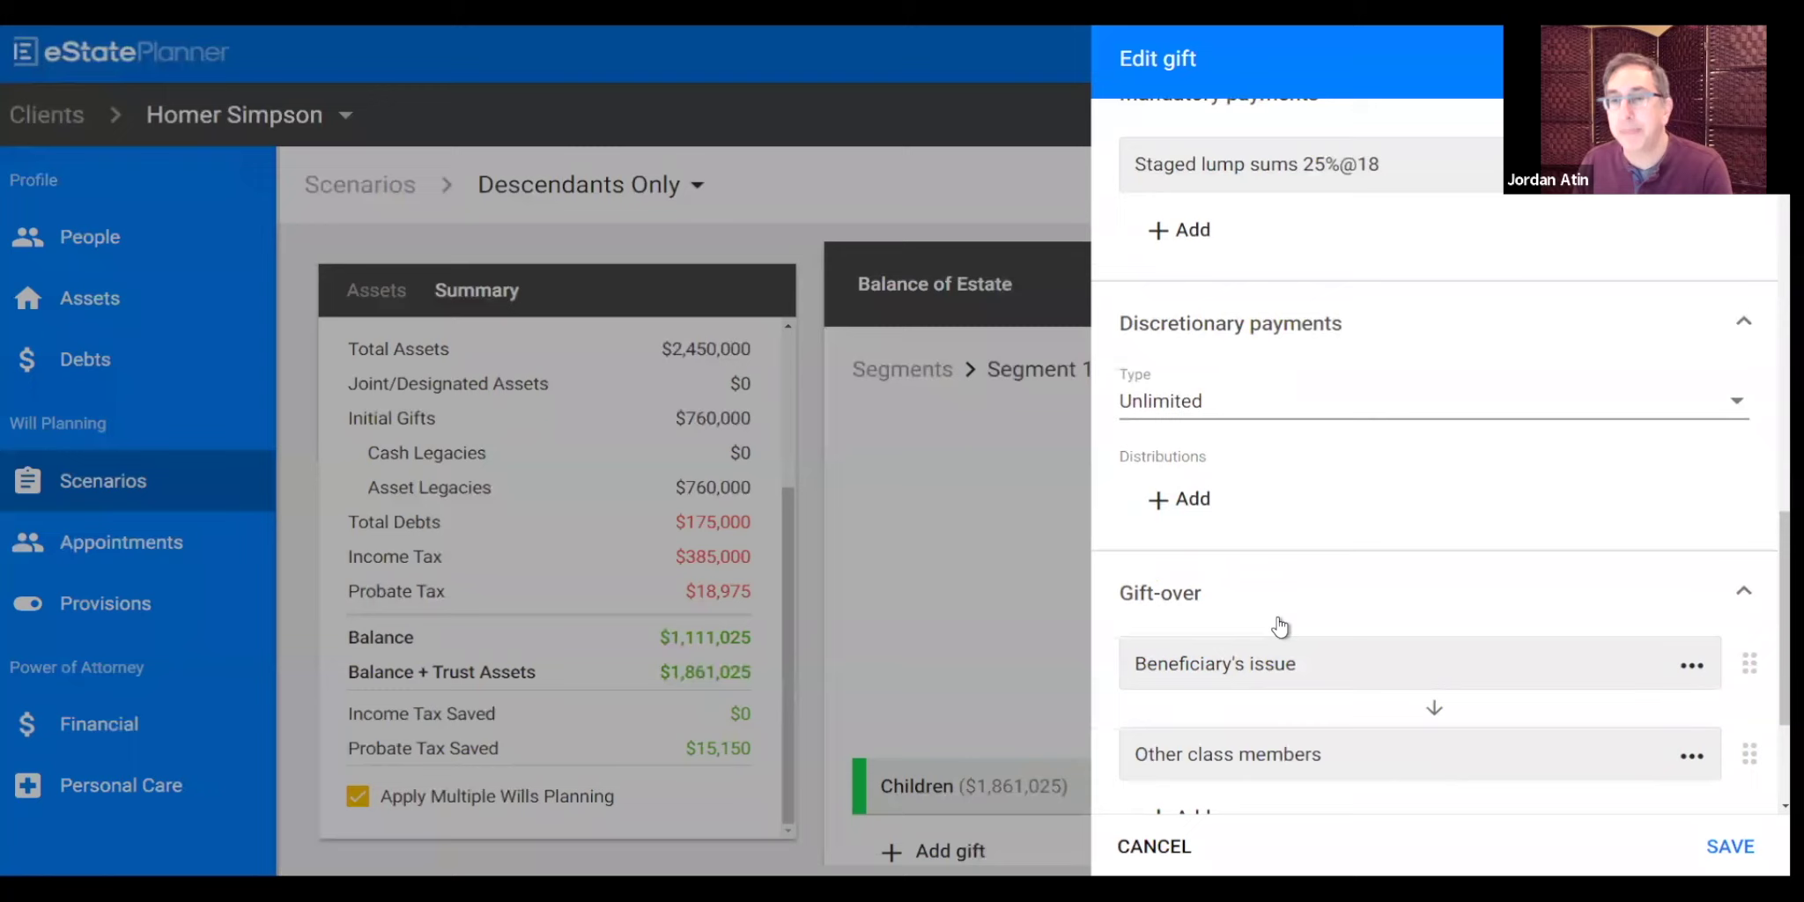
scroll(1284, 619, "down", 1)
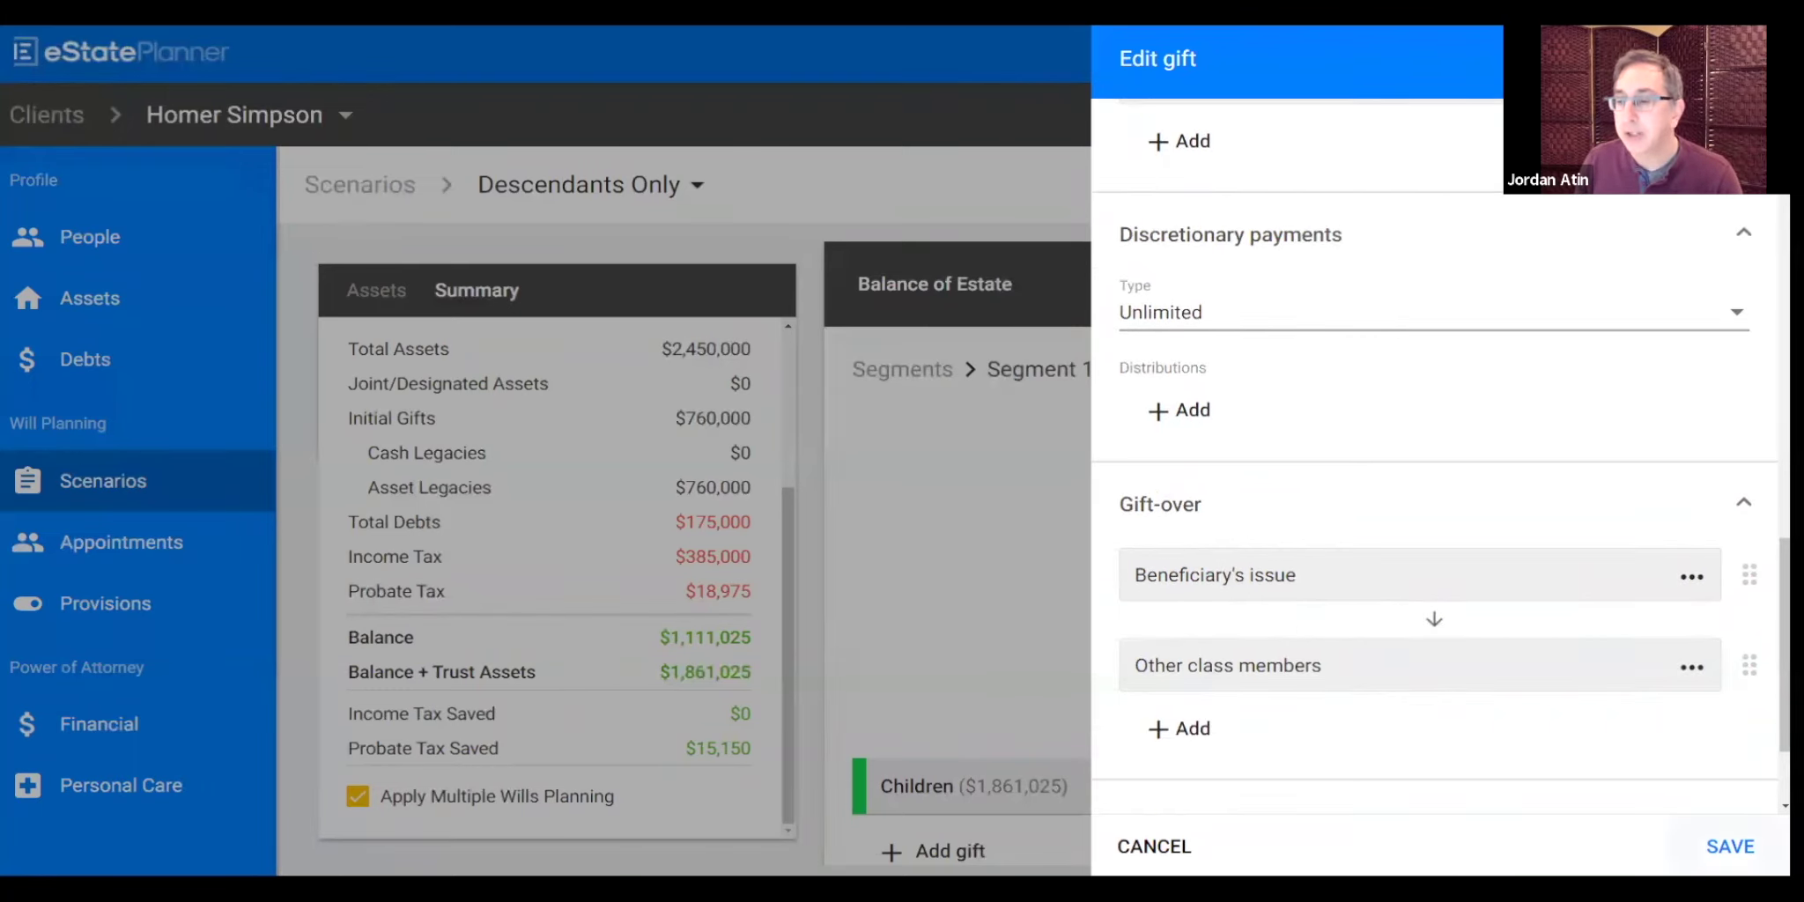
left_click(1730, 846)
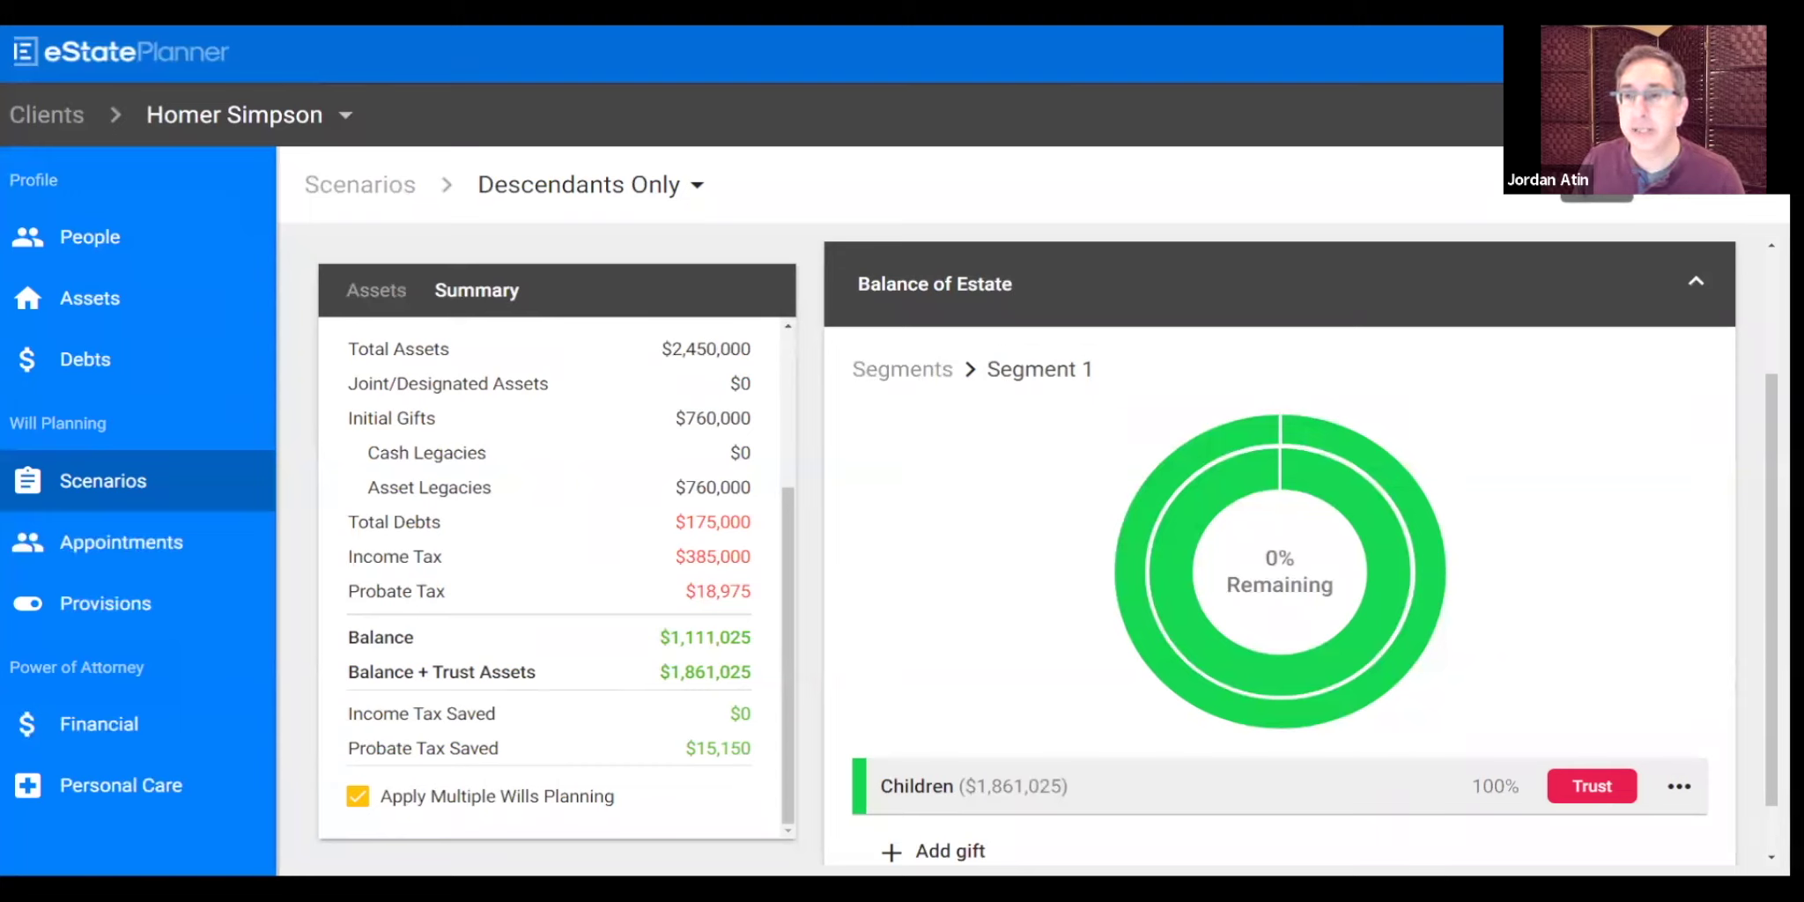
Step: Review the plan's insights, expanding the RESP and Henson Trust suggestions, and close the list
left_click(1377, 127)
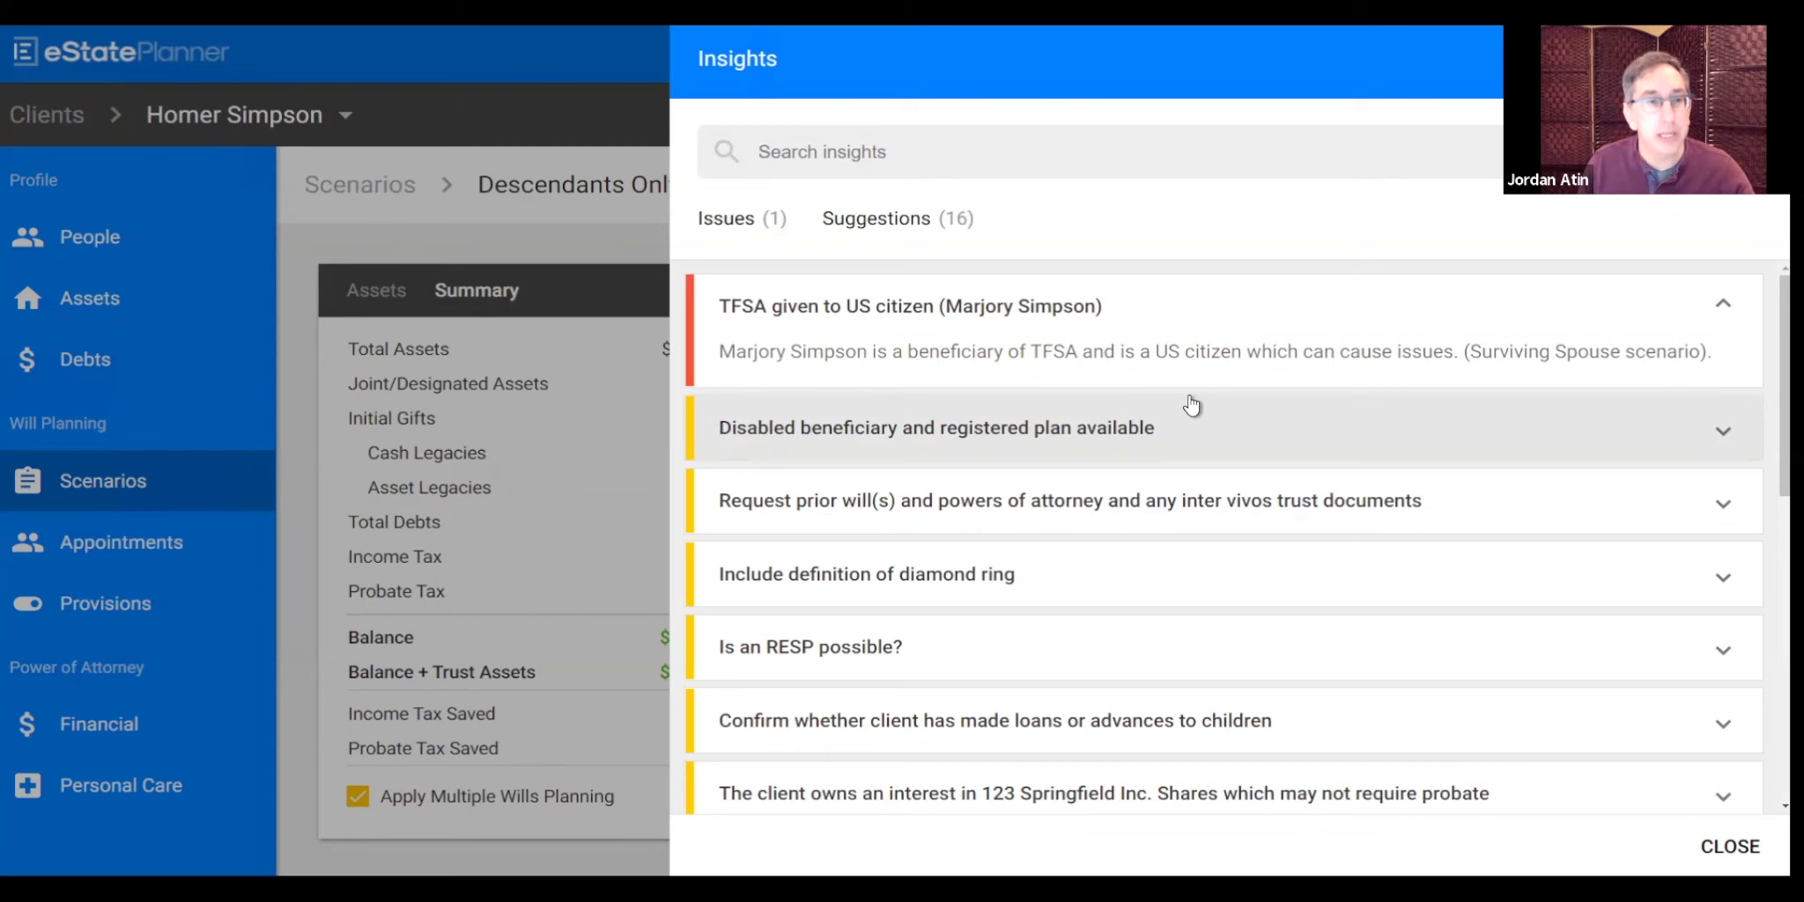
scroll(1191, 405, "down", 1)
scroll(1101, 392, "up", 1)
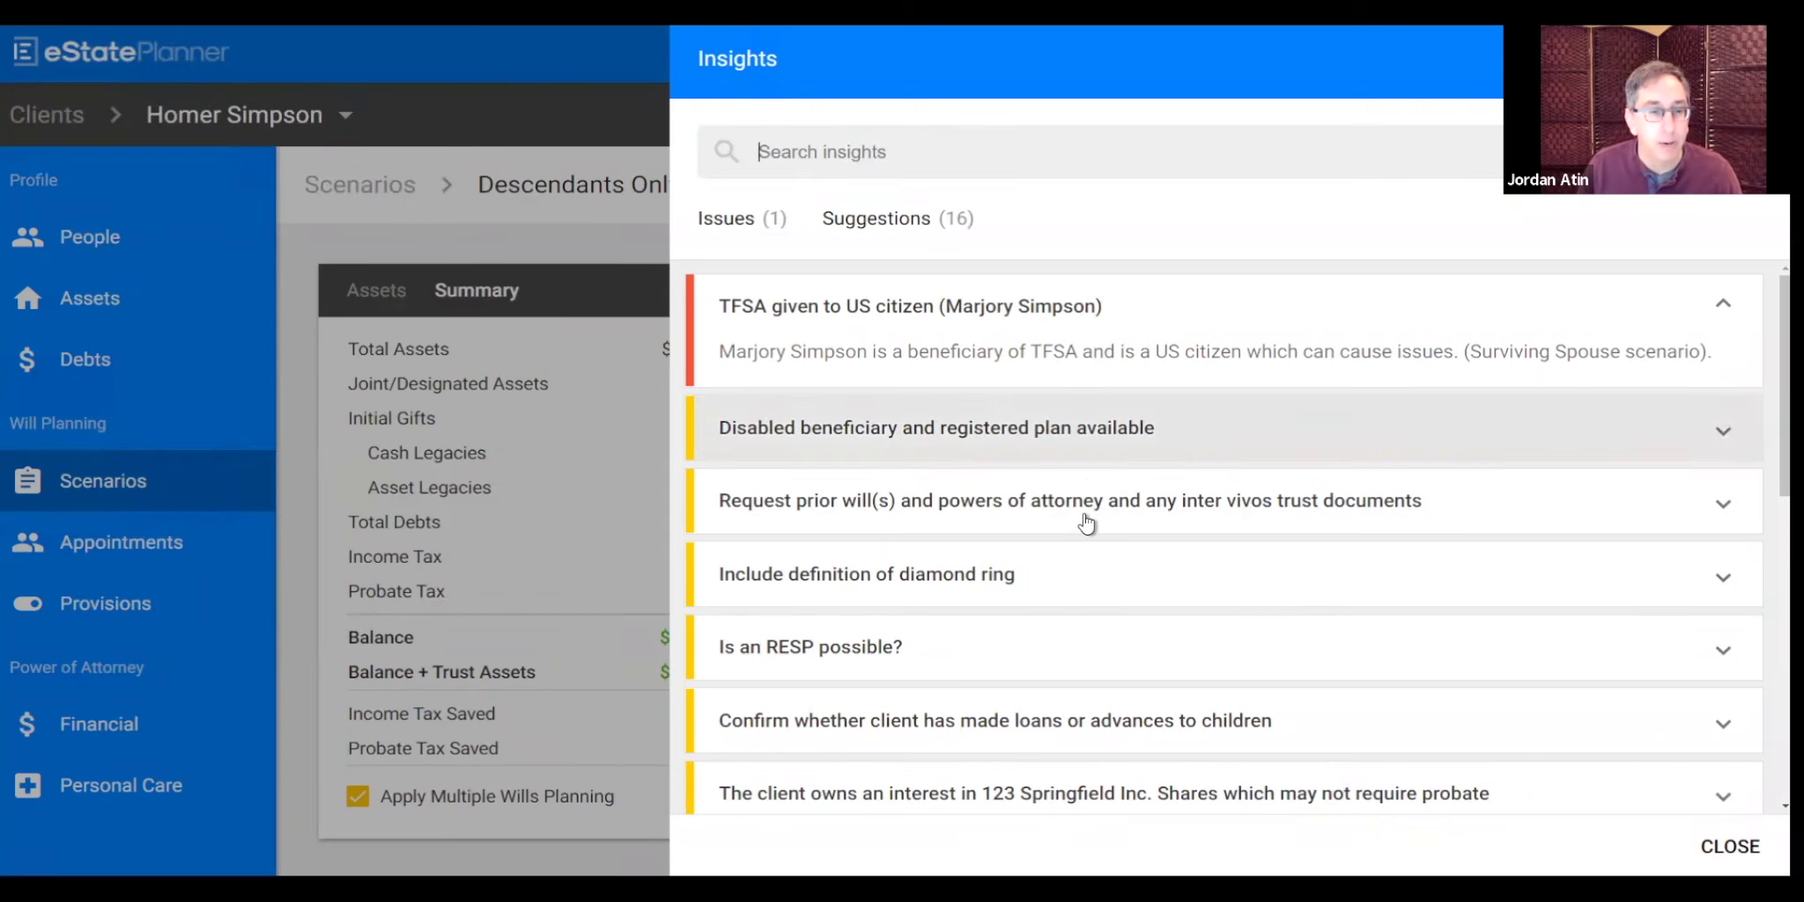
scroll(1058, 571, "down", 1)
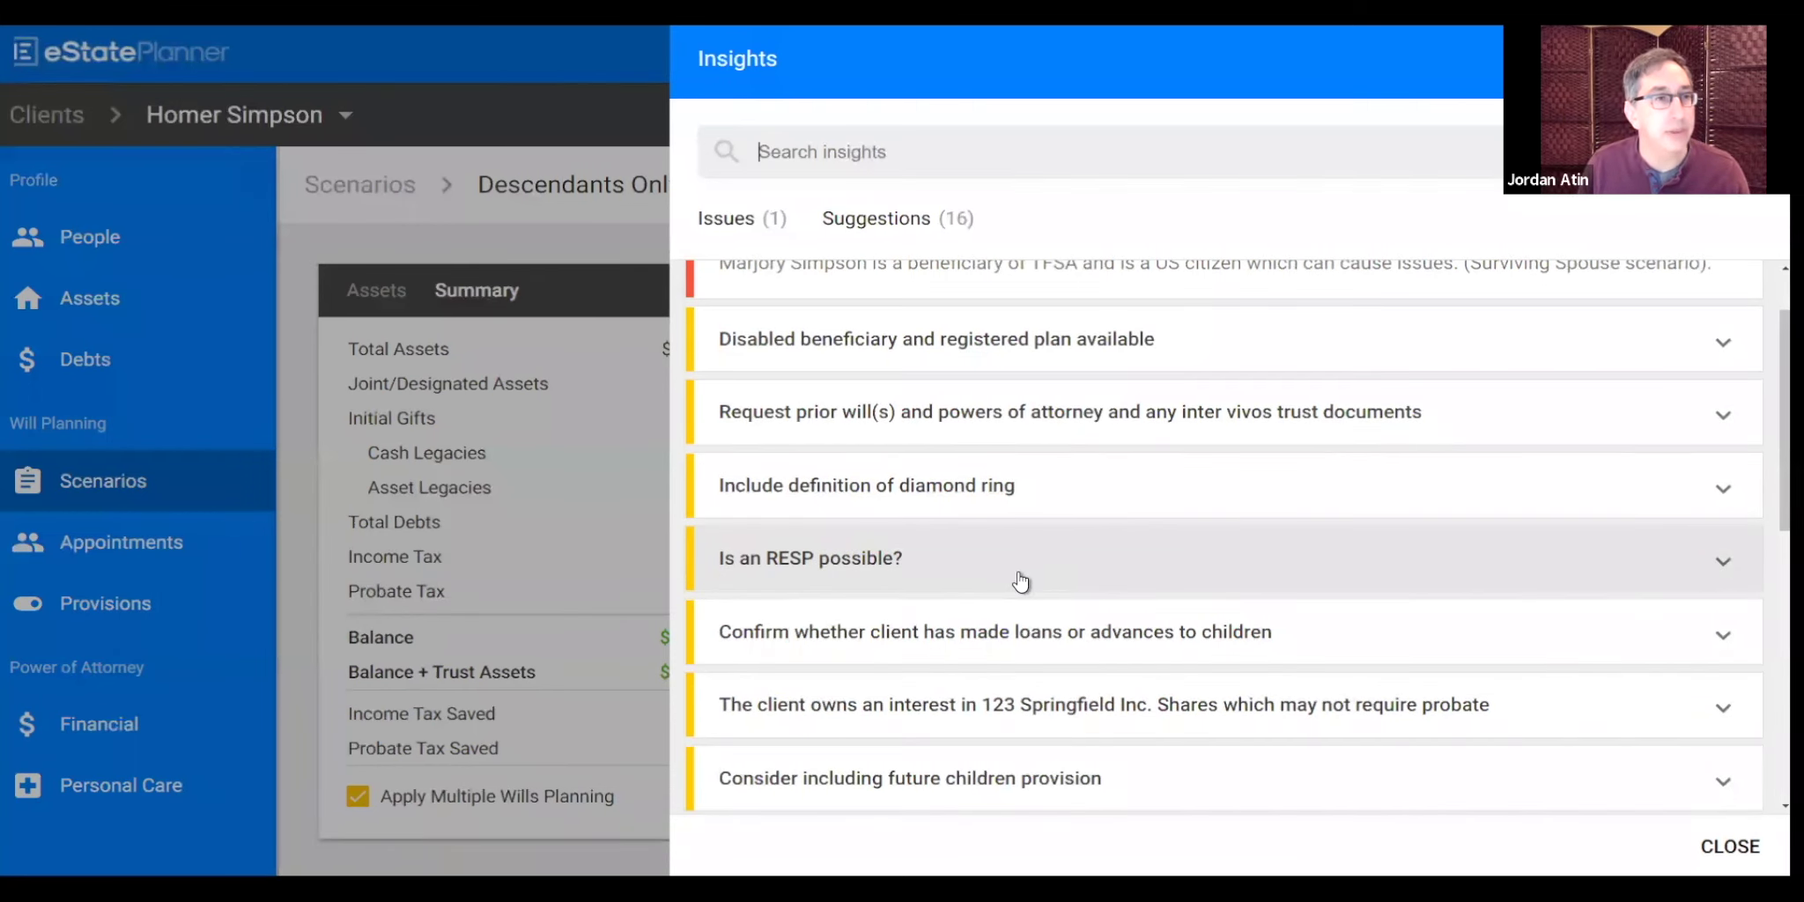
left_click(1021, 583)
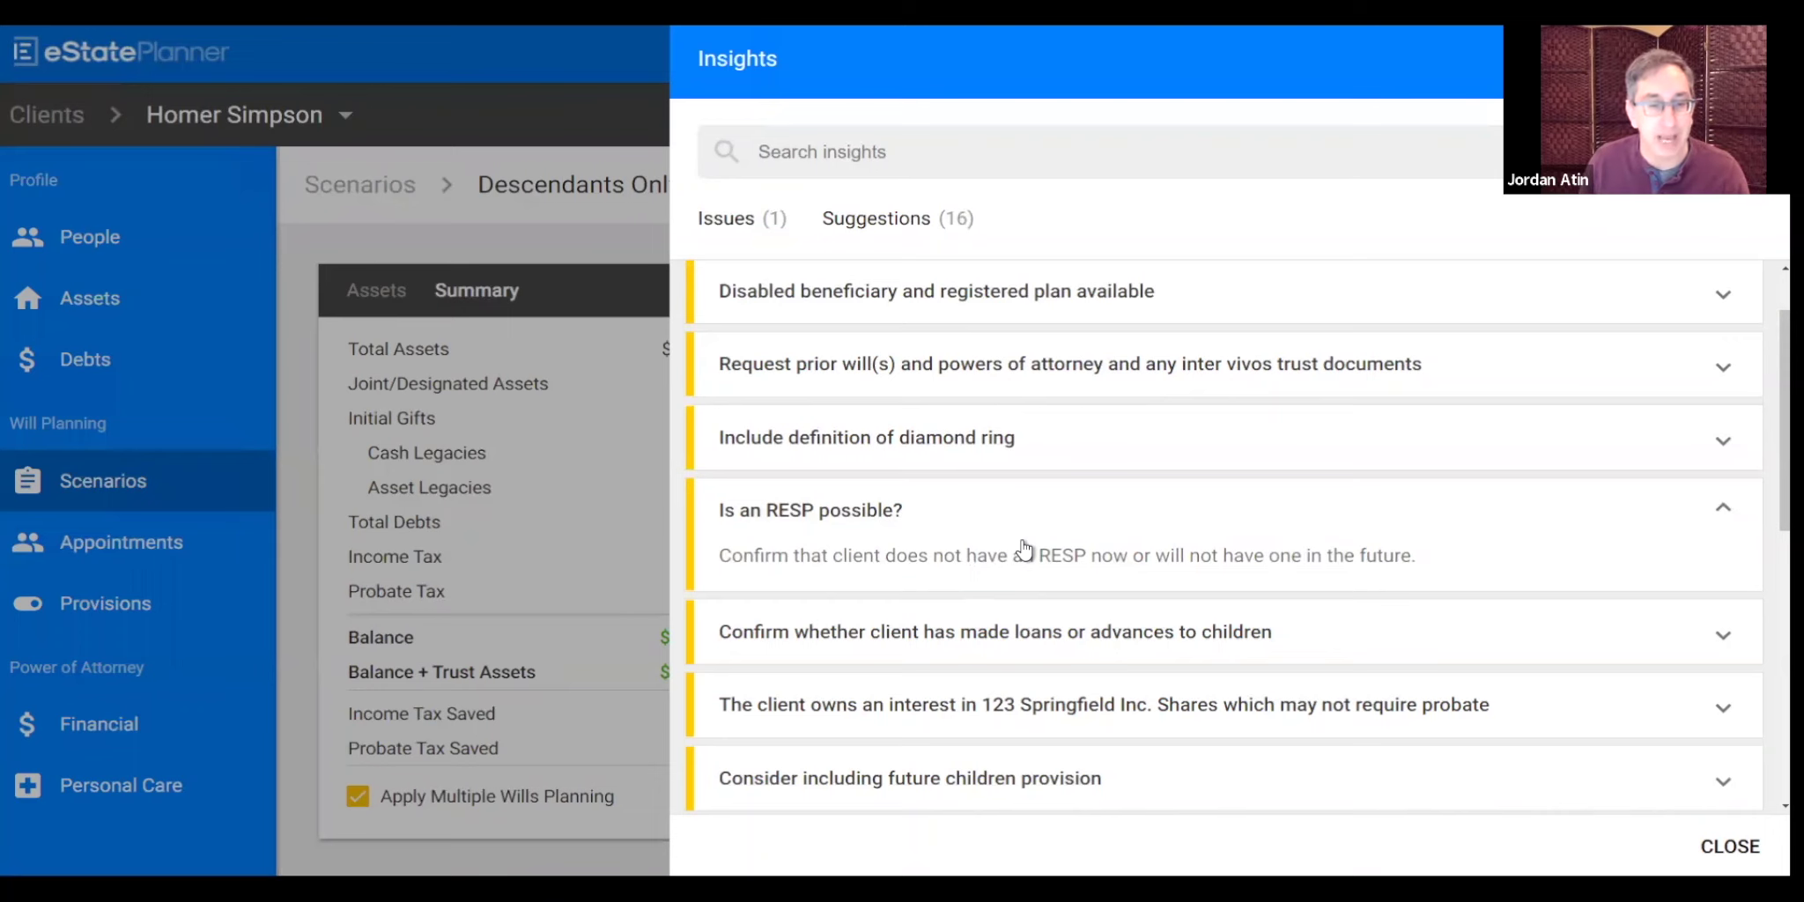
scroll(1023, 548, "down", 2)
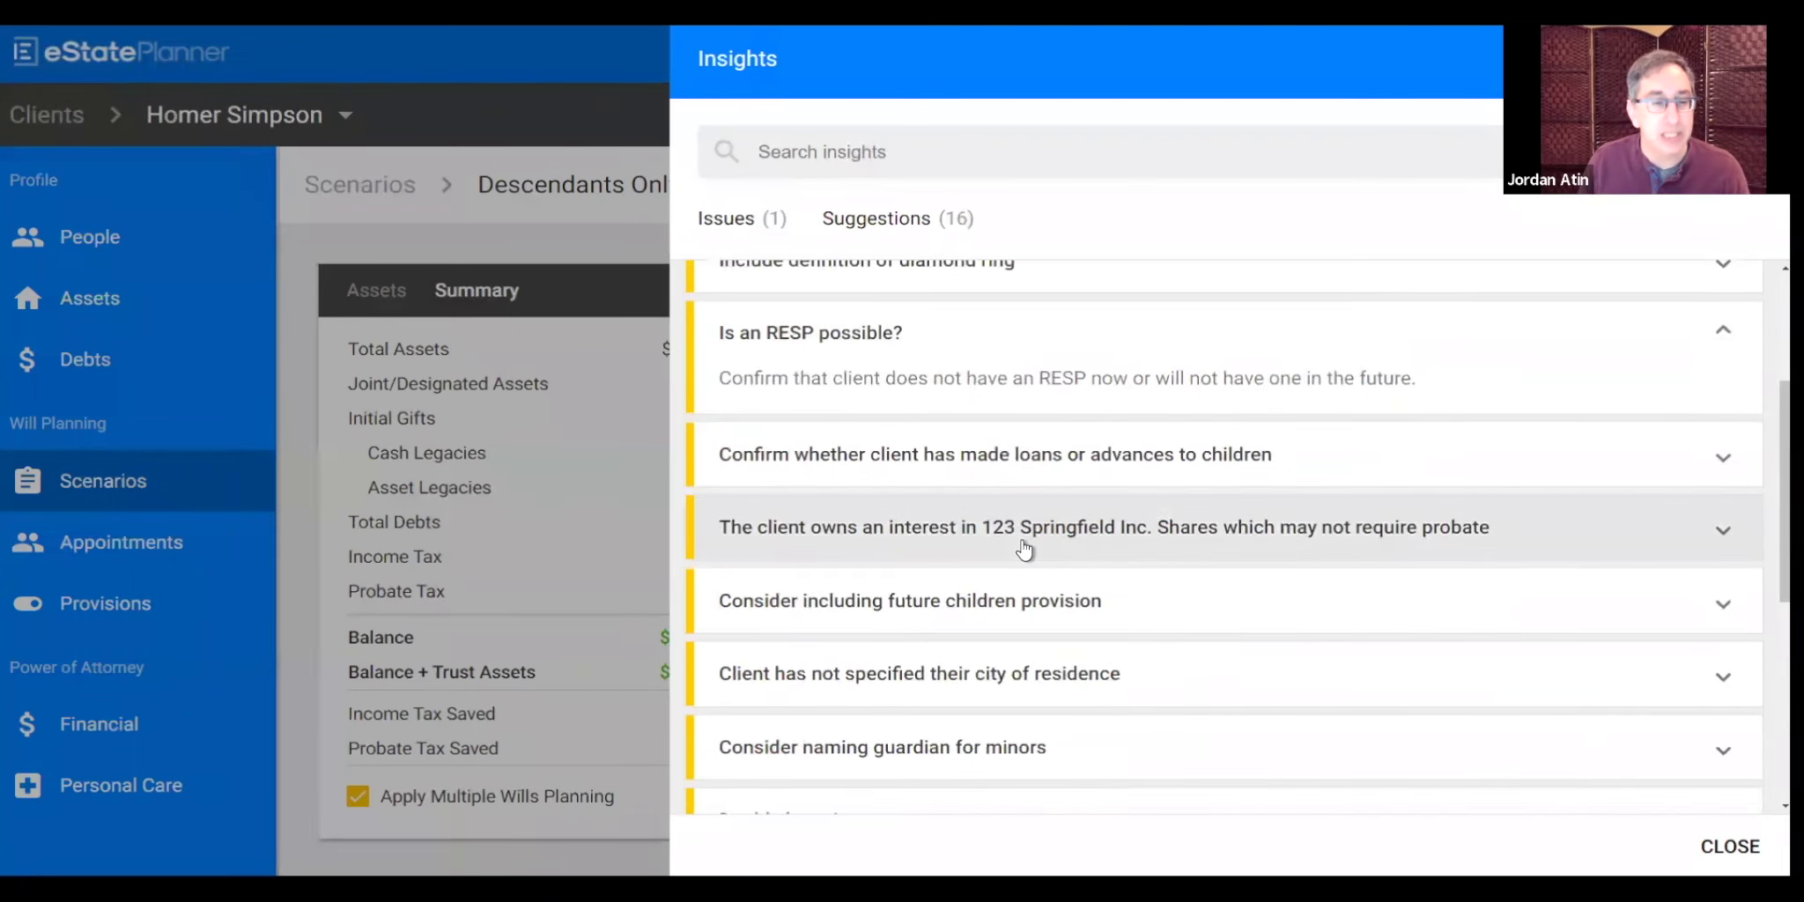
scroll(1024, 549, "down", 2)
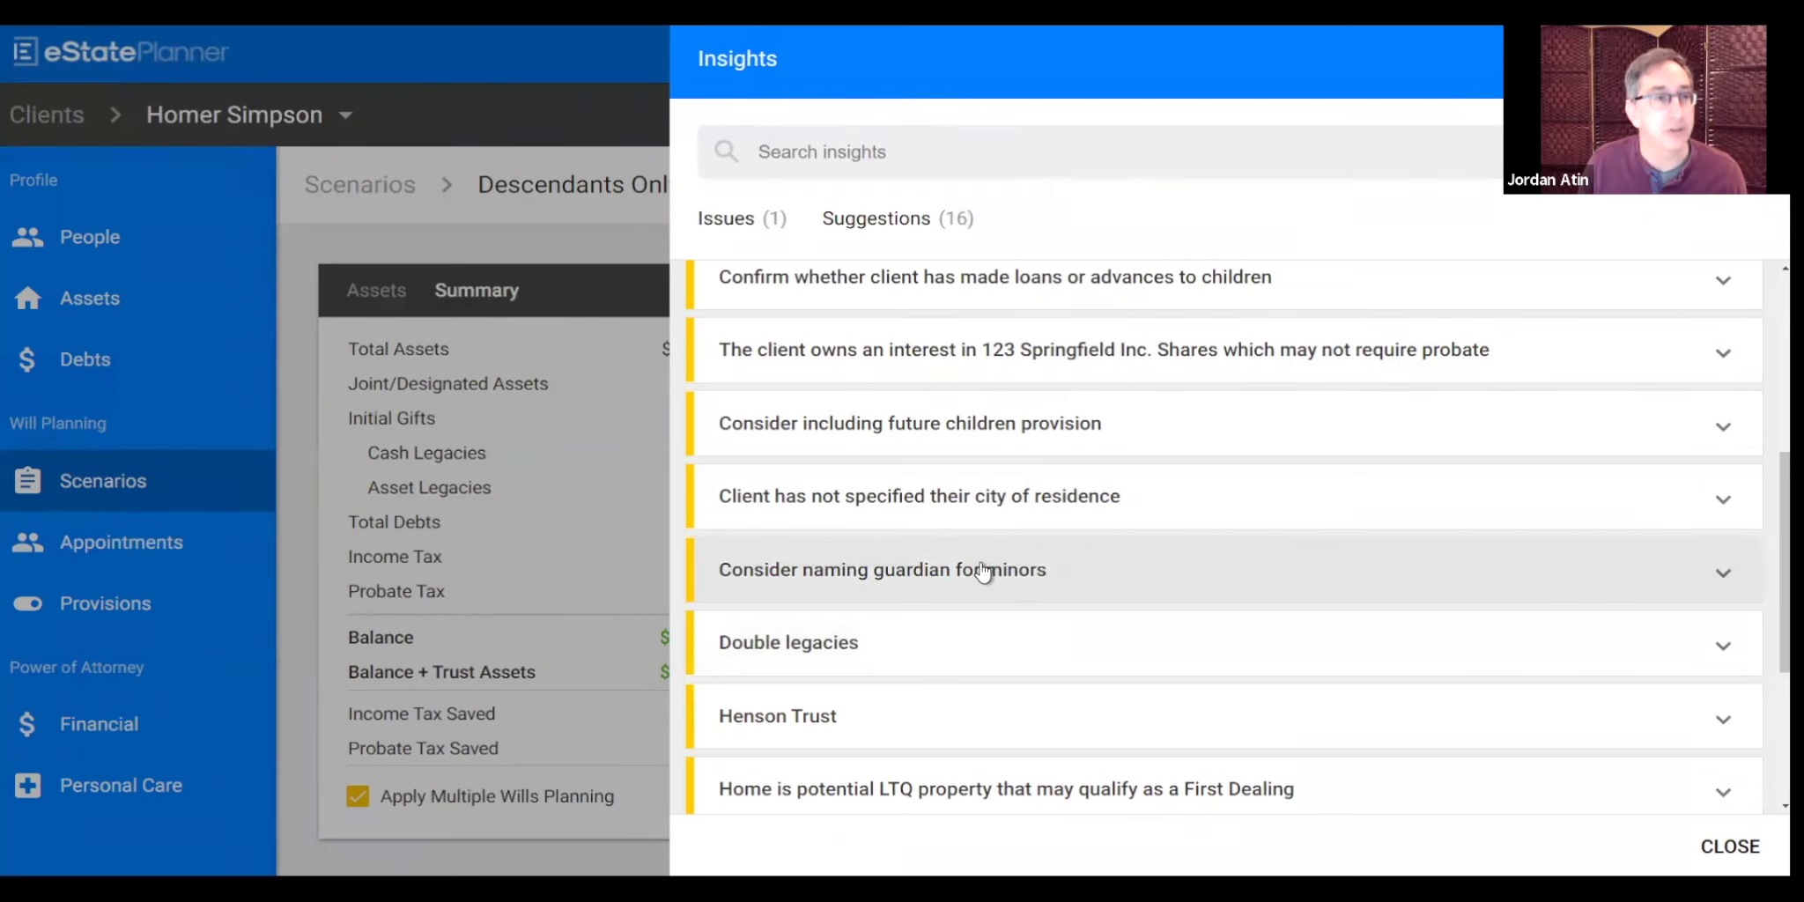
left_click(872, 723)
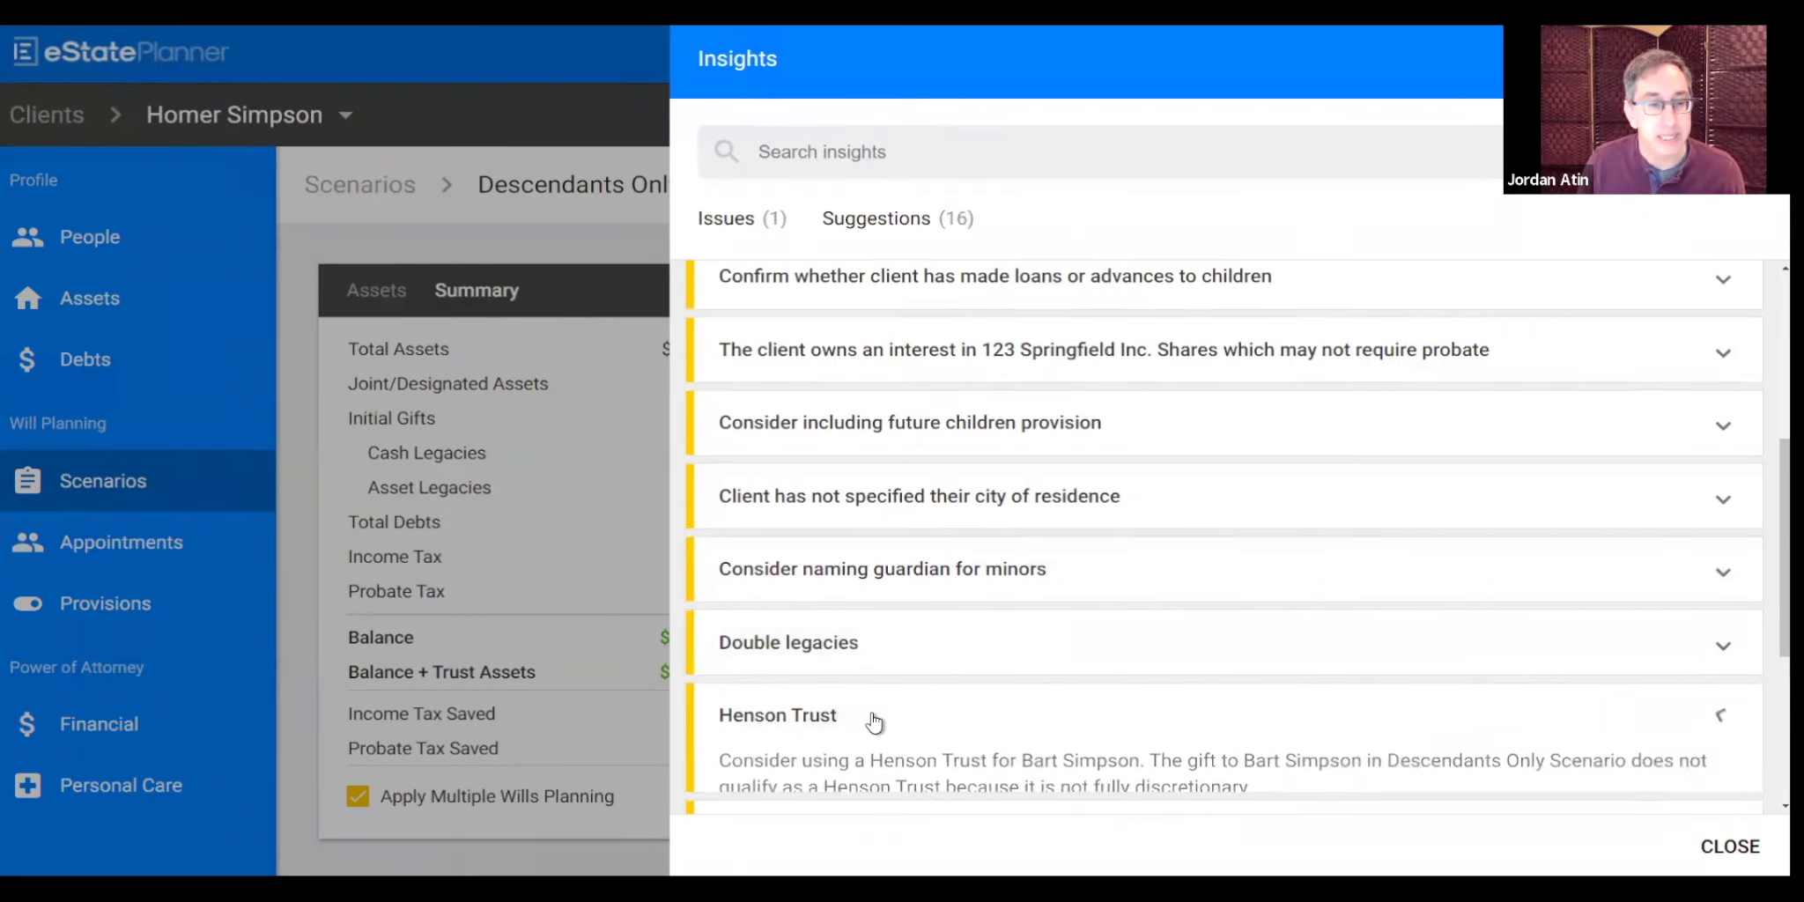
scroll(951, 705, "down", 1)
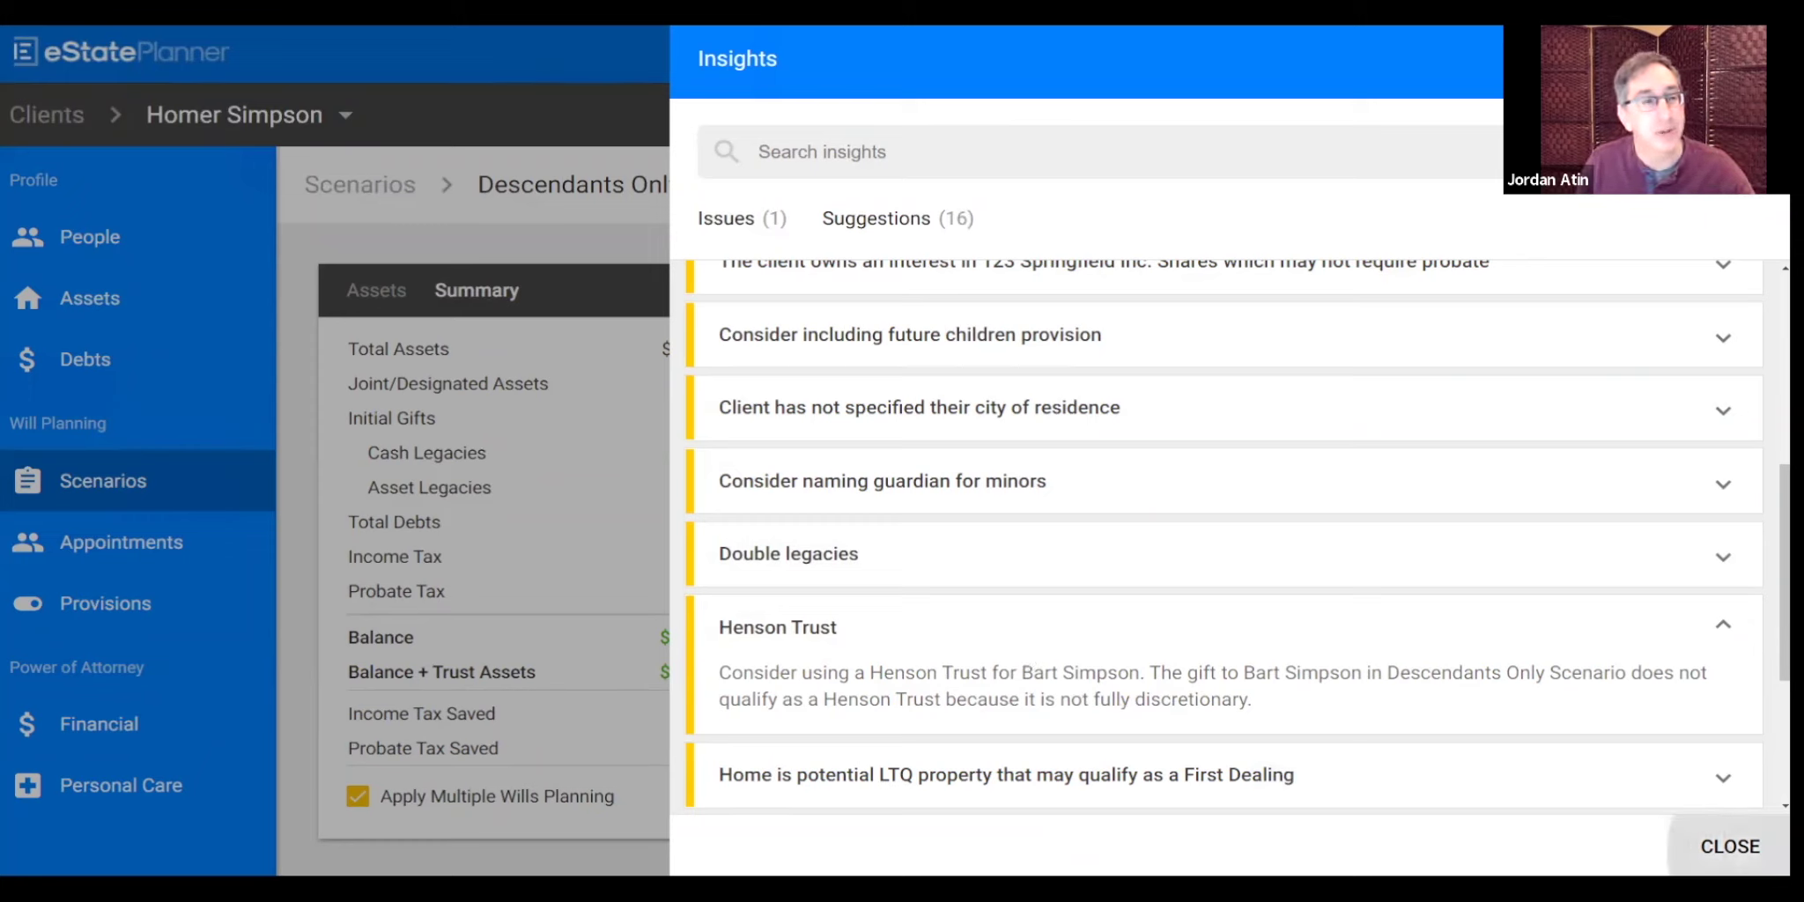
left_click(1729, 846)
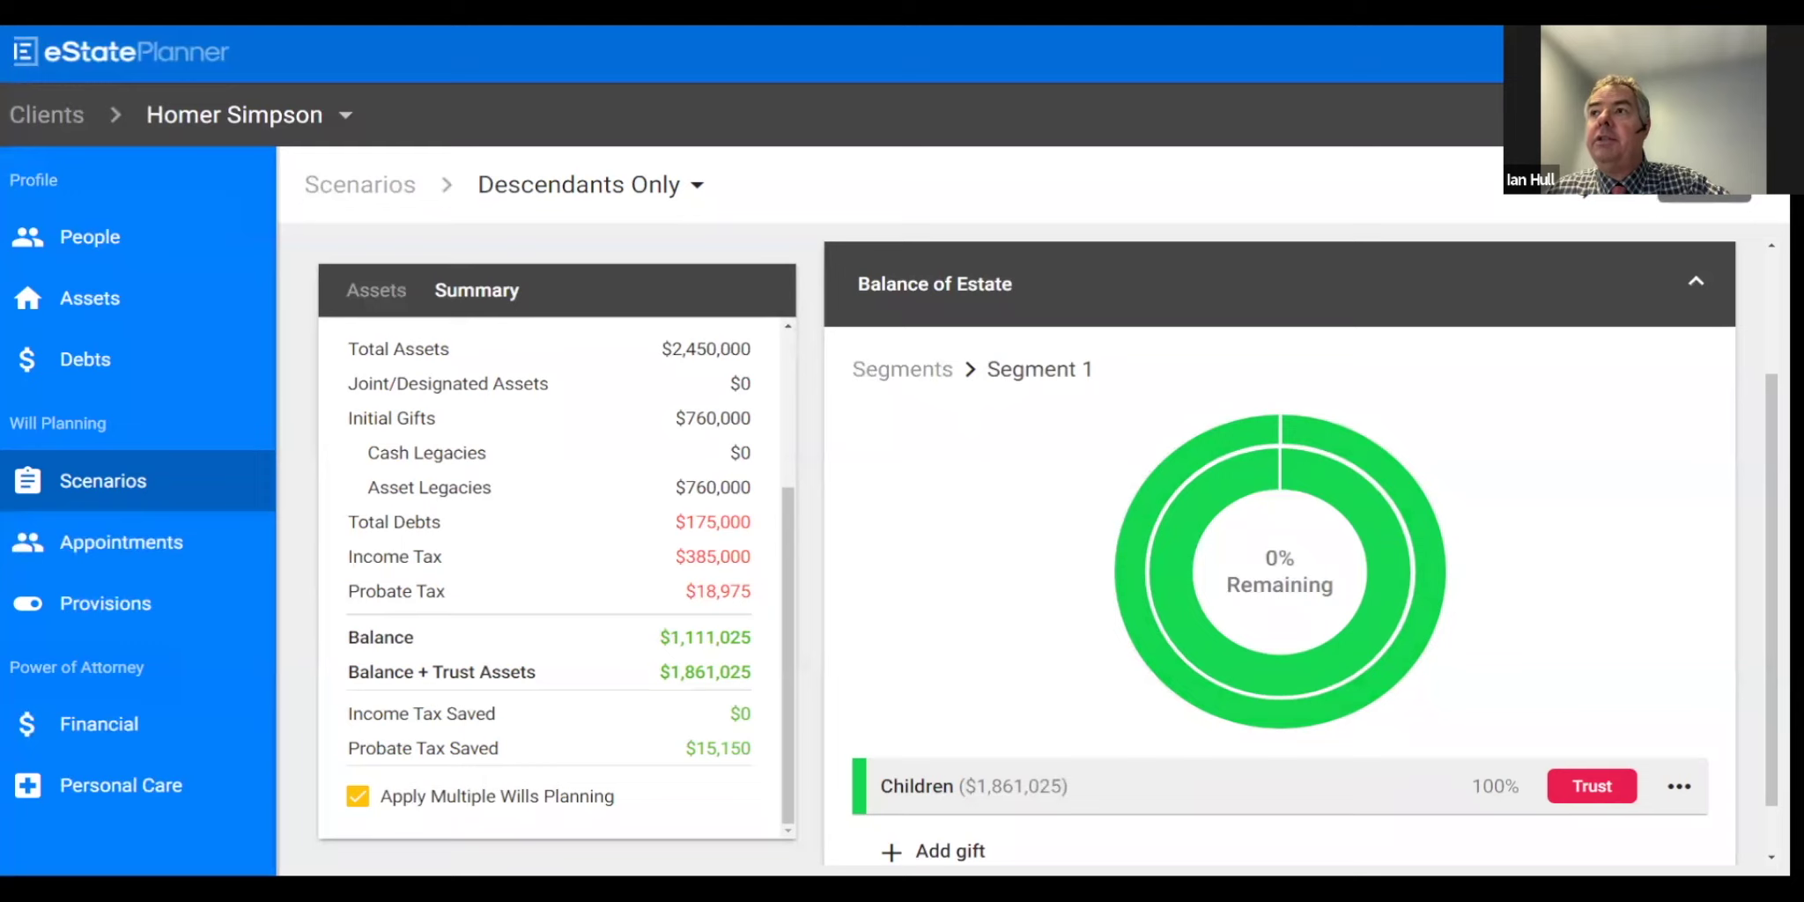
Step: Export the graphic summary of the scenarios as a PDF and open it
left_click(1706, 183)
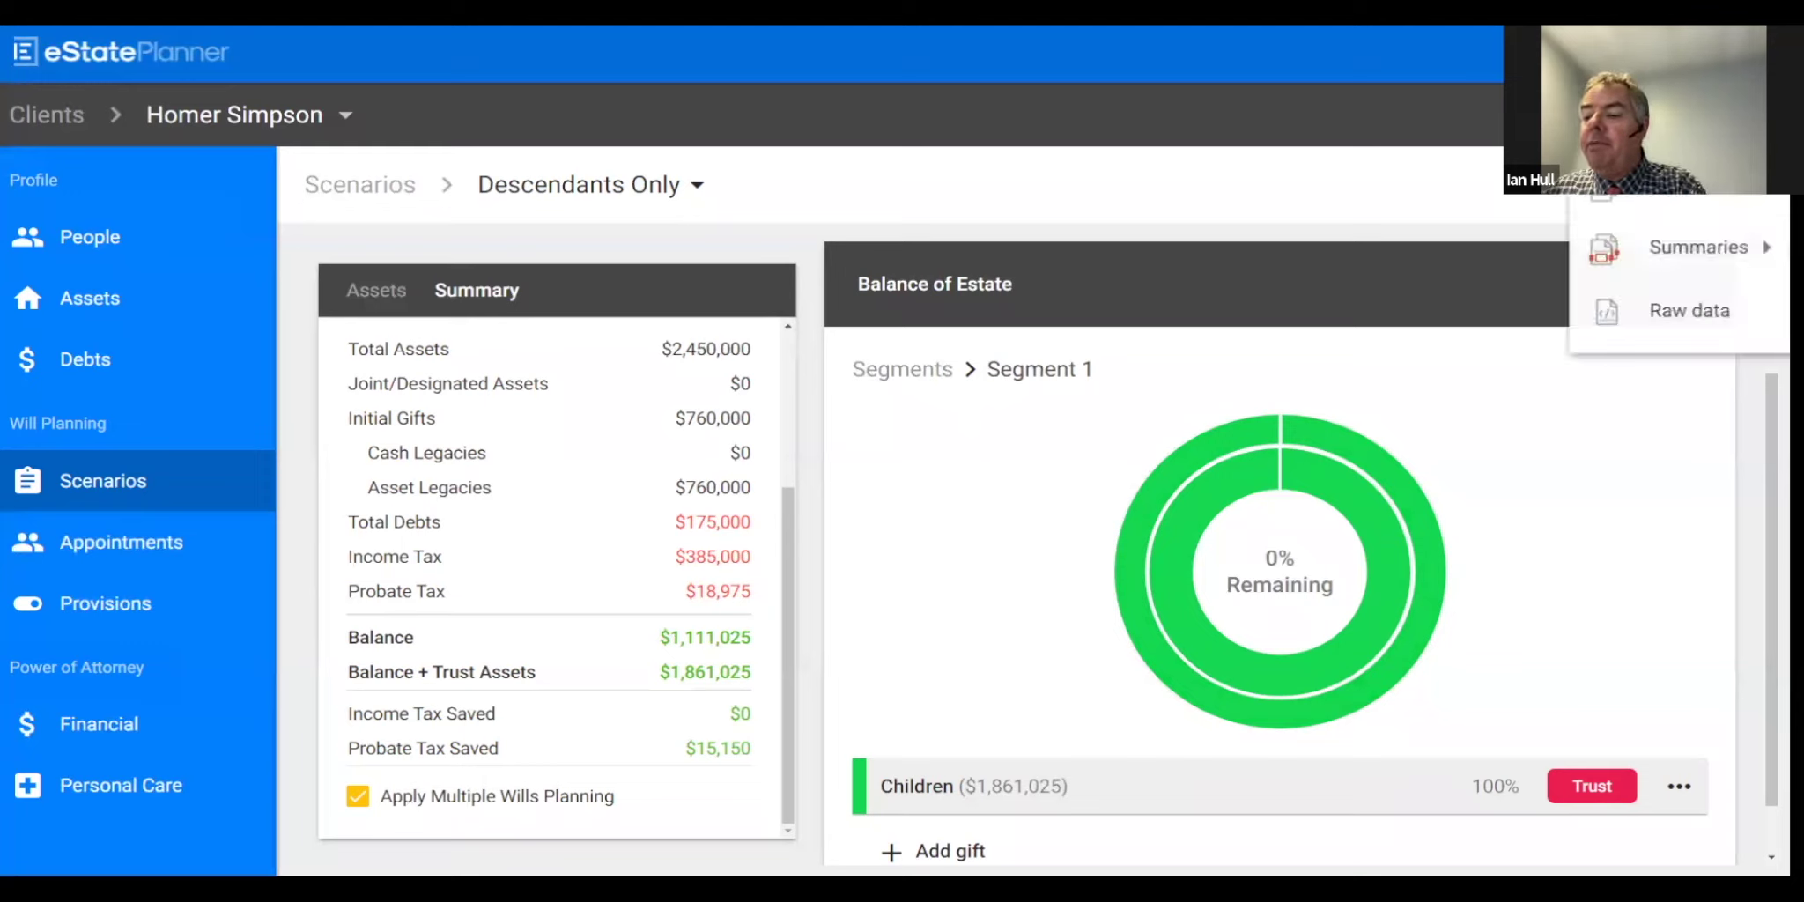
mouse_move(1744, 247)
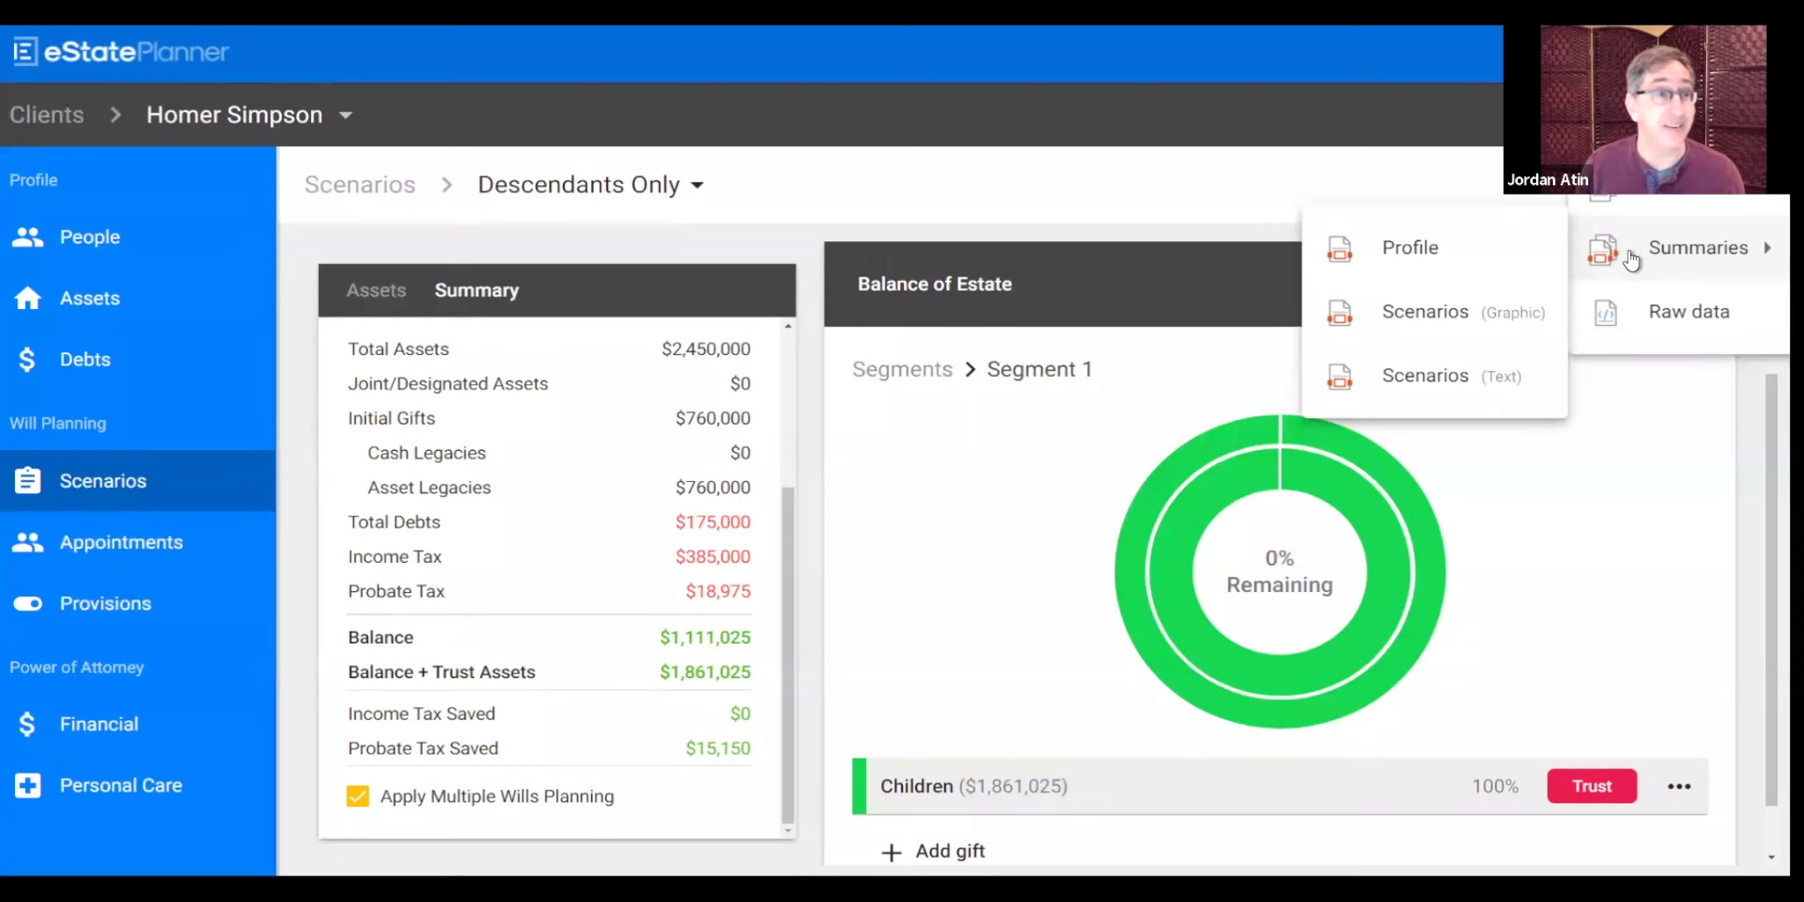
left_click(1463, 310)
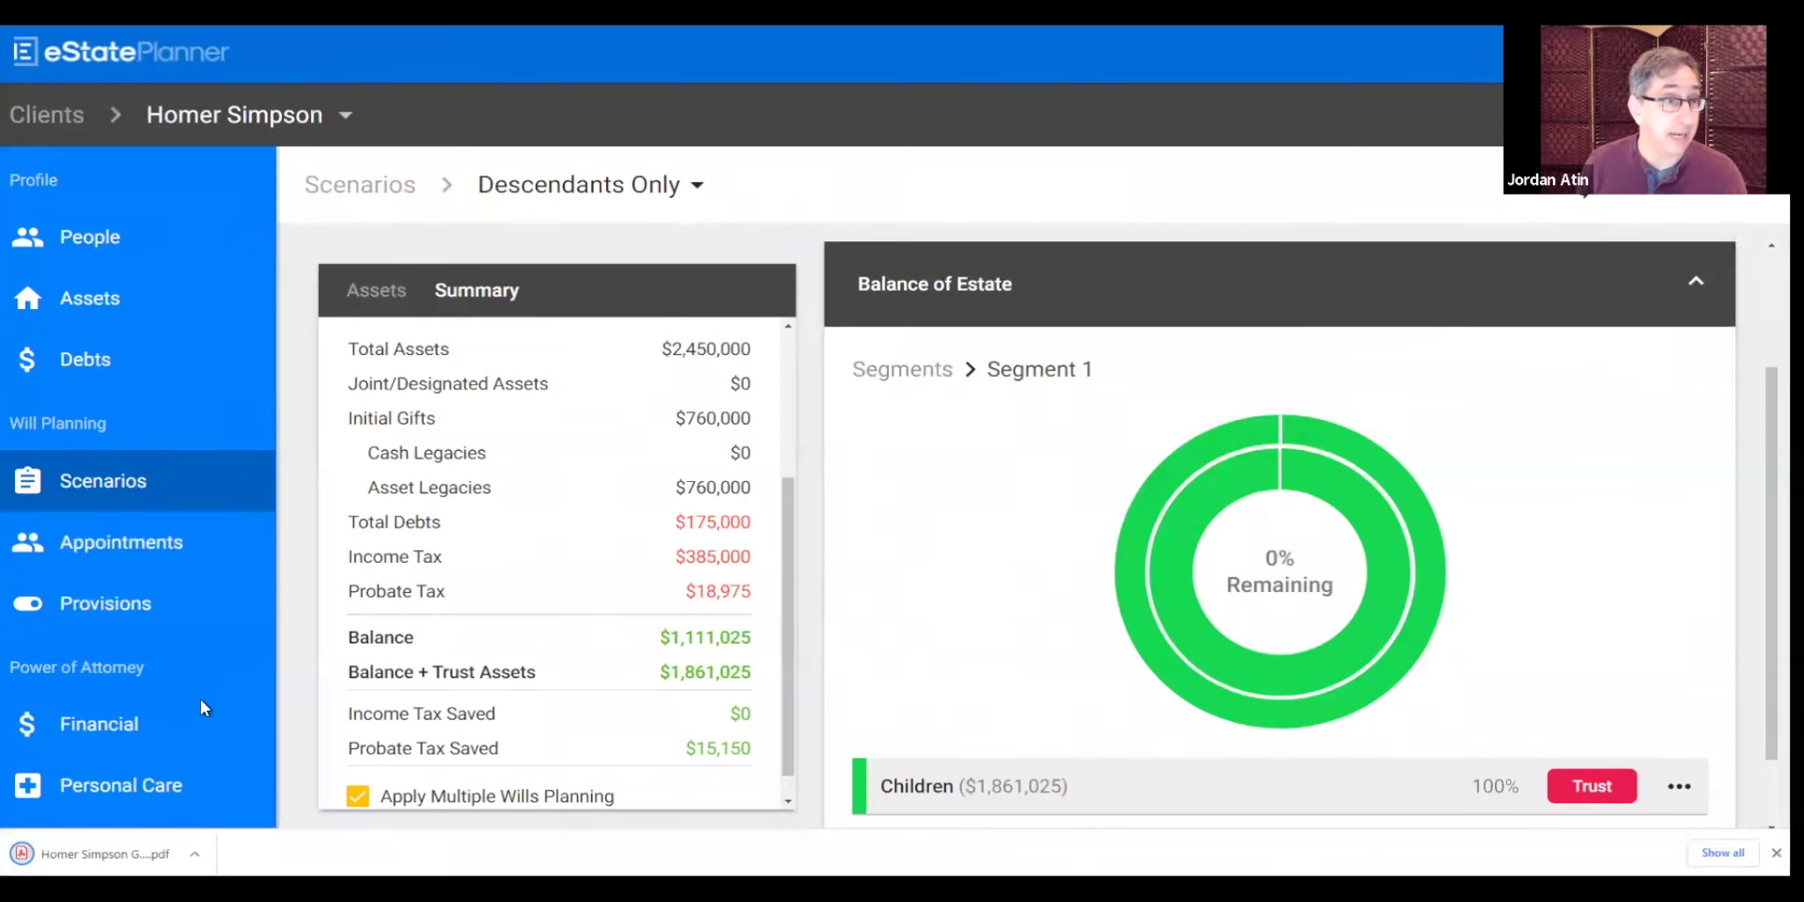
left_click(106, 852)
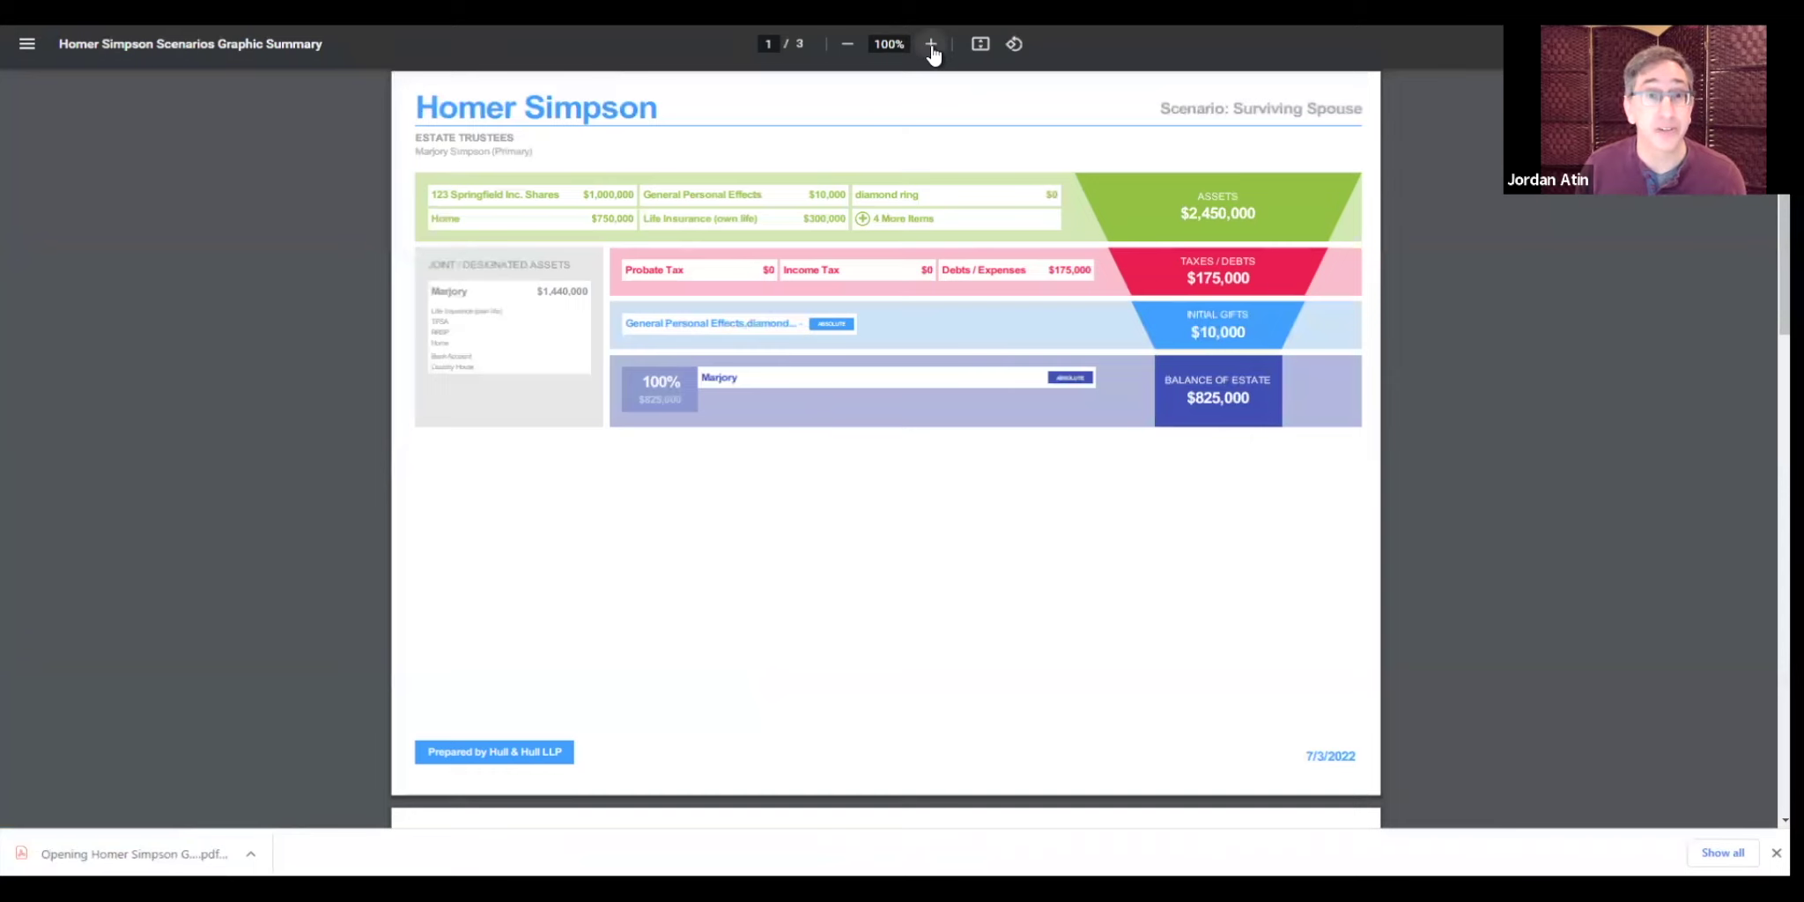
Step: Enlarge the graphic summary to 175%, examine both scenario pages including the mandatory payment of the children's trust, and close the PDF
left_click(931, 46)
left_click(931, 46)
left_click(931, 46)
left_click(931, 45)
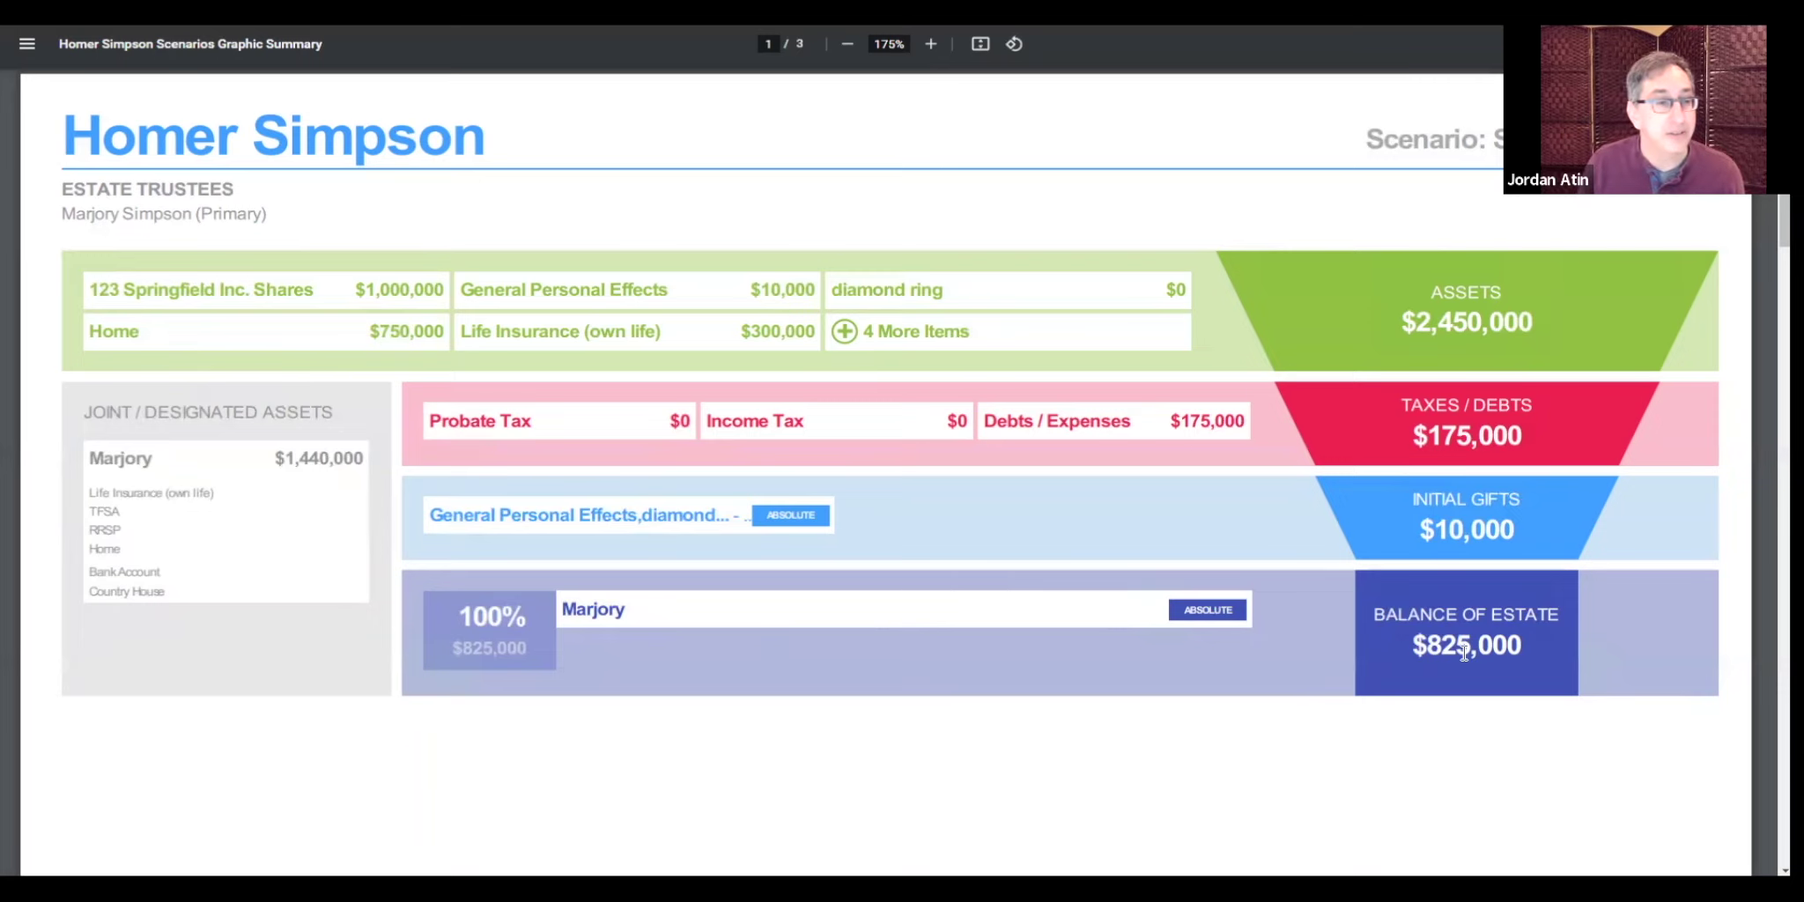
scroll(1465, 652, "down", 7)
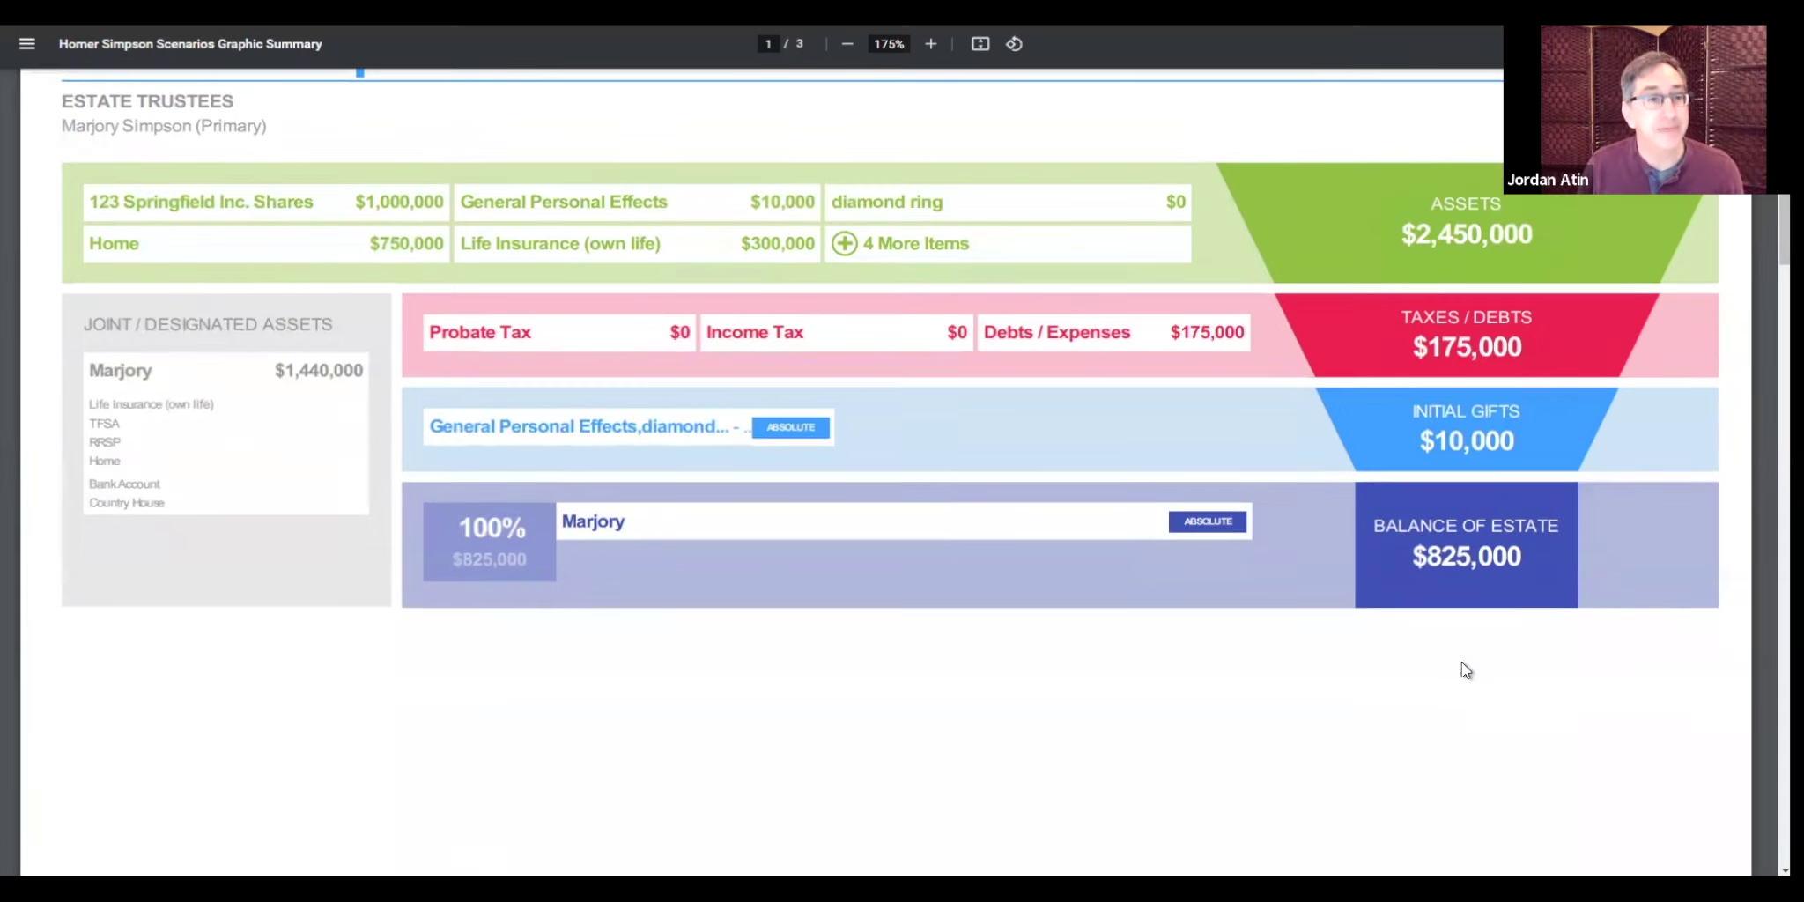
scroll(1463, 674, "down", 7)
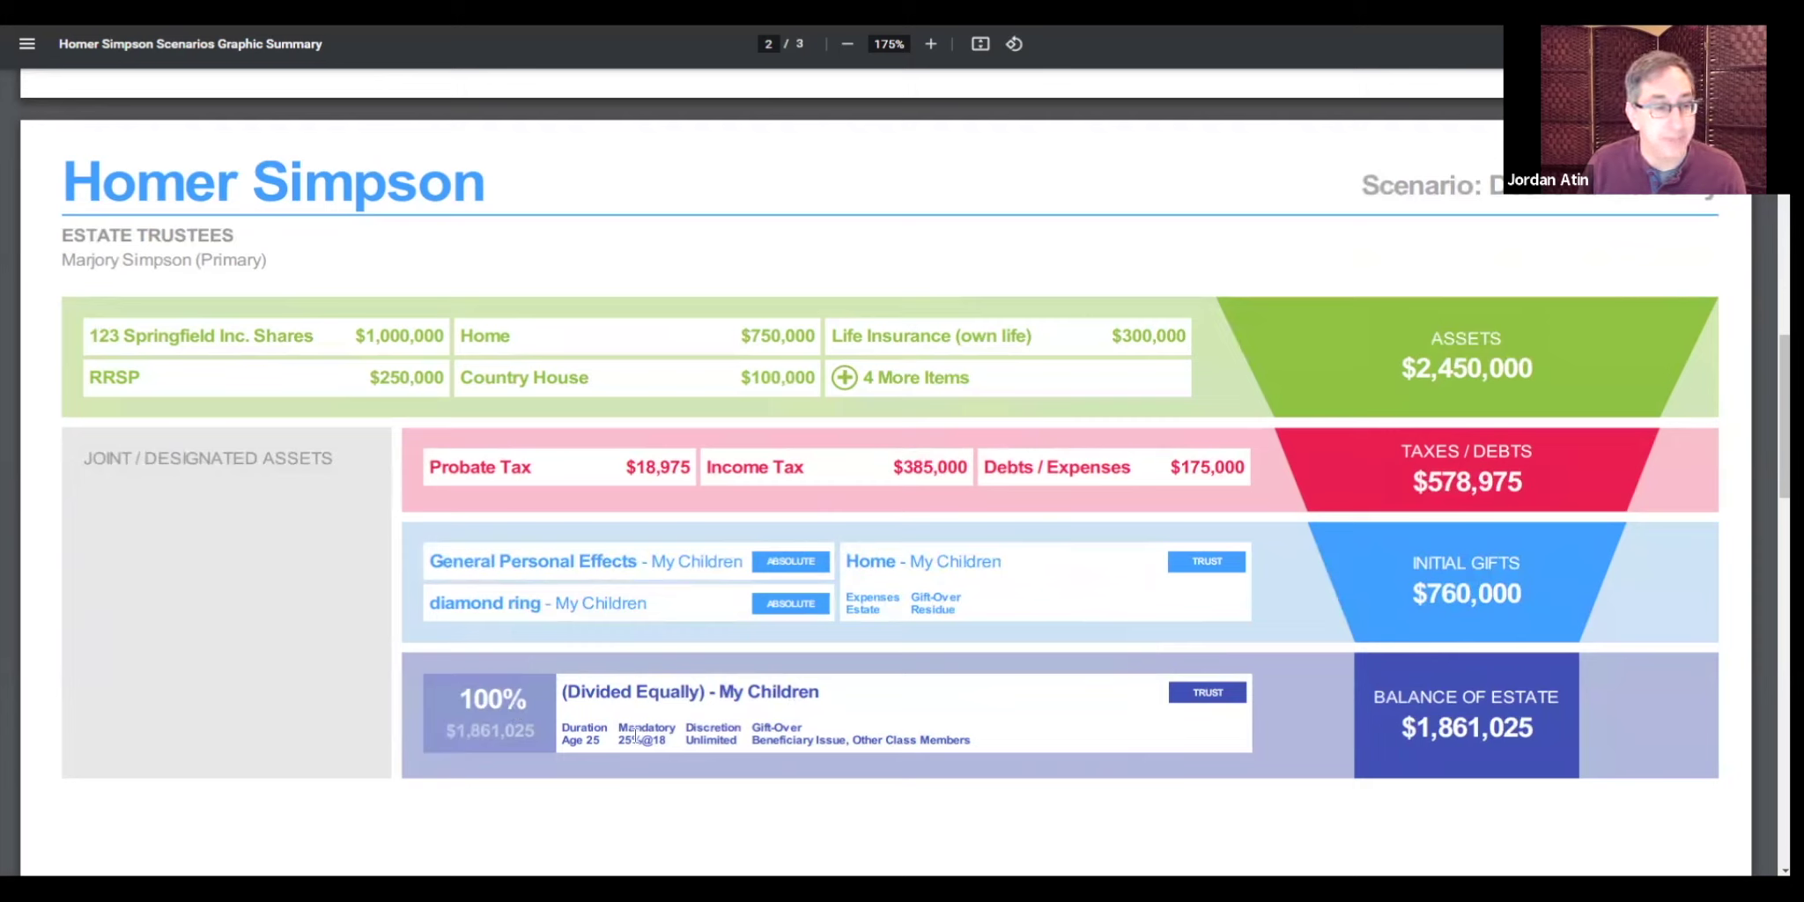
left_click_drag(675, 739, 628, 740)
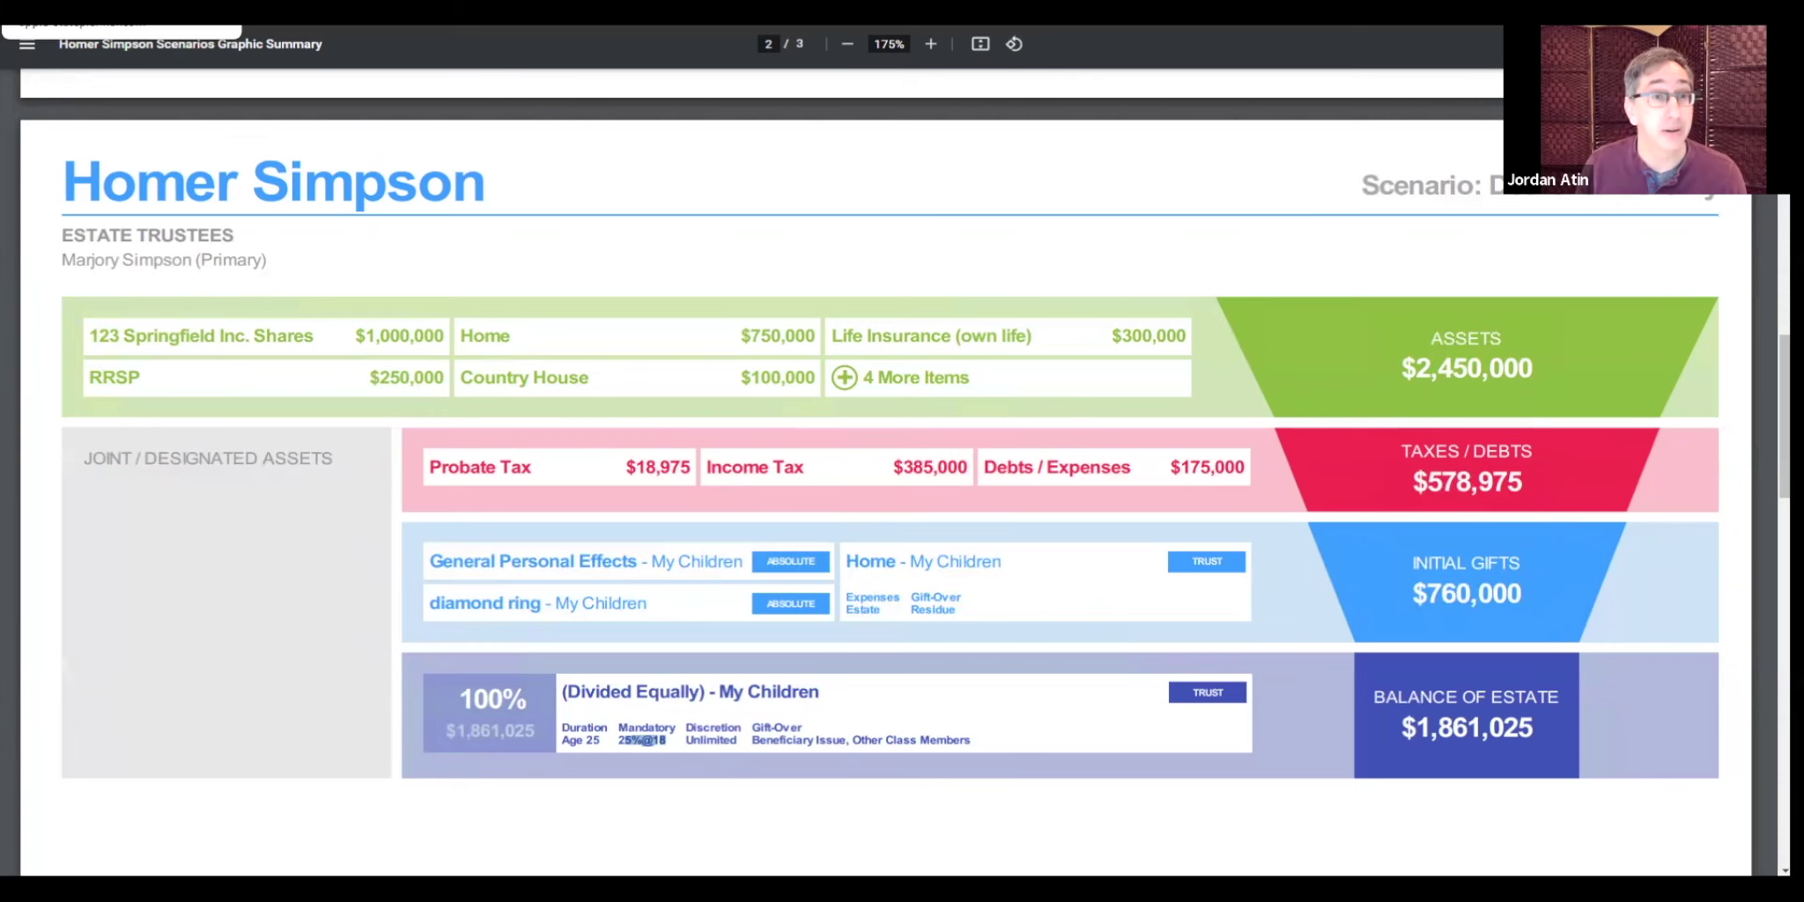
key("ctrl+w")
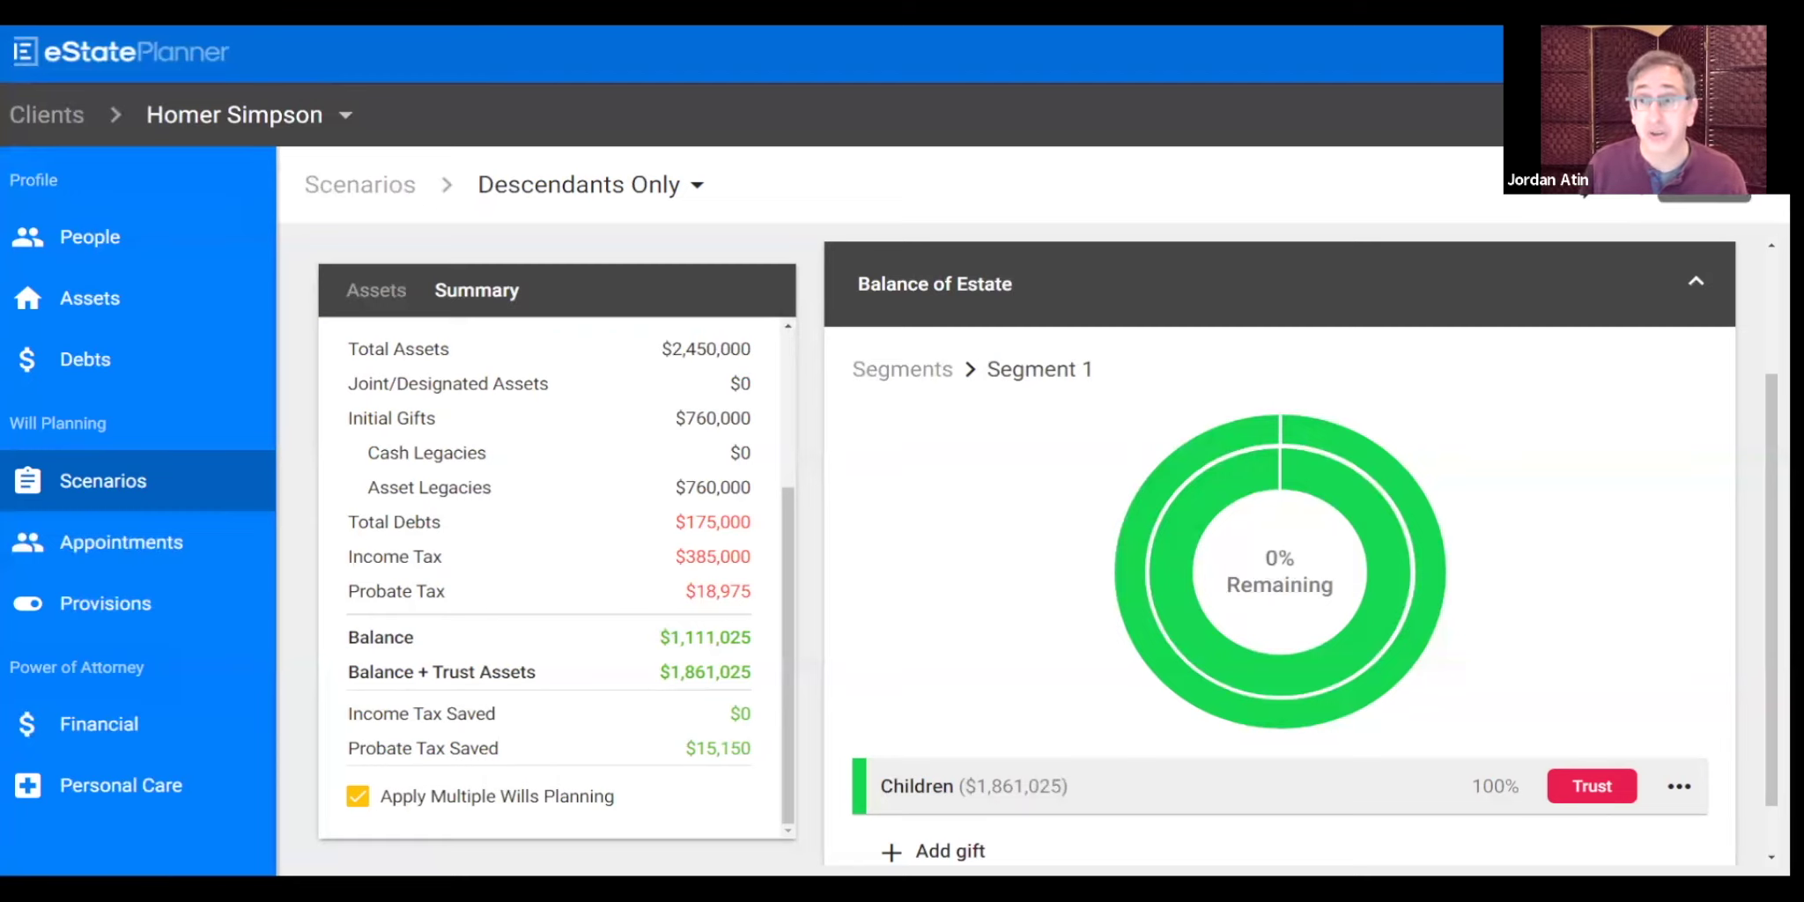
Step: Start a Single Will document and accept both certification statements on lawyer standing and draft review
left_click(1585, 185)
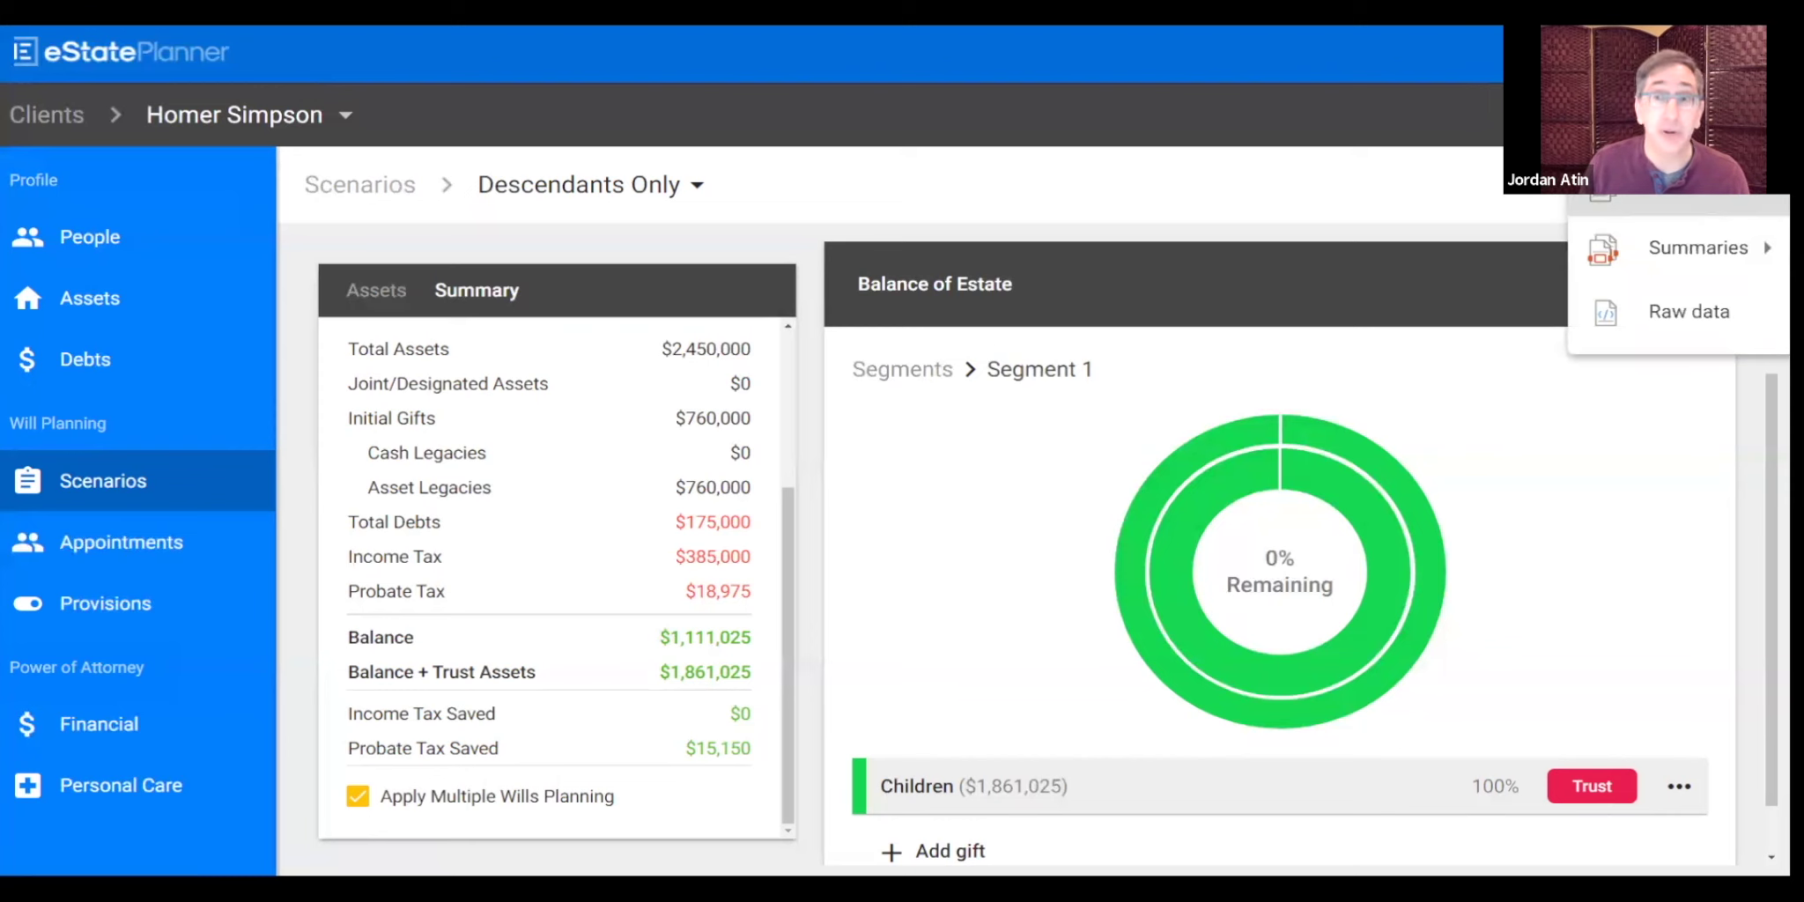
left_click(1657, 181)
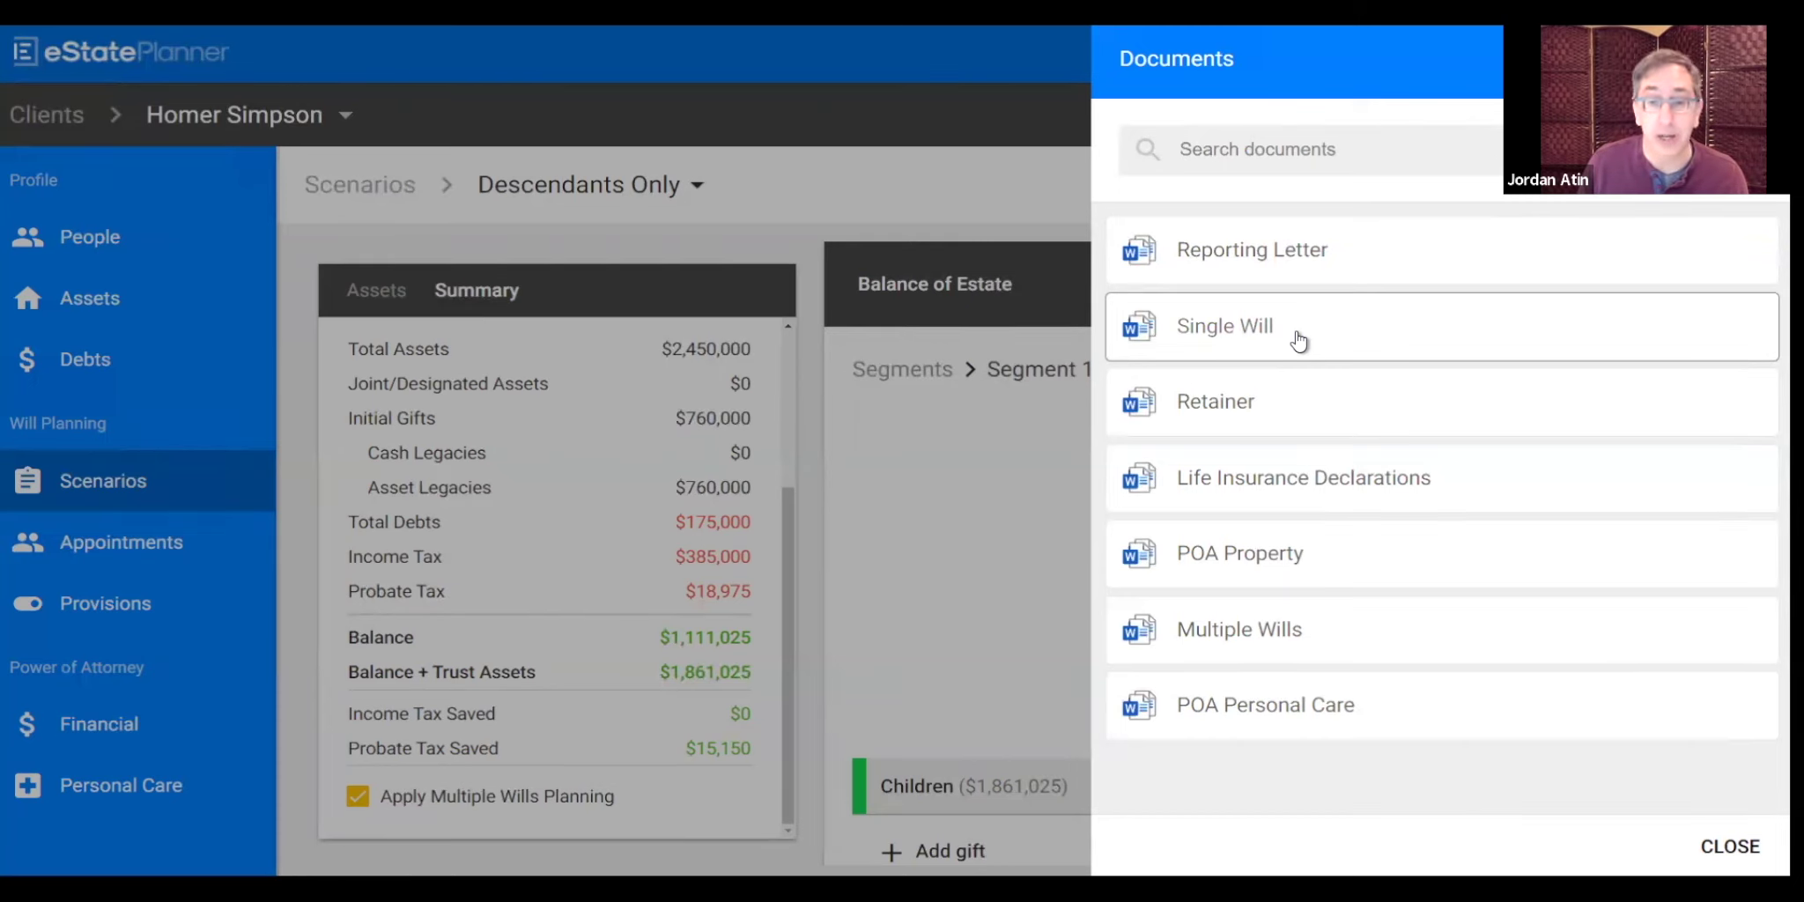
left_click(1297, 335)
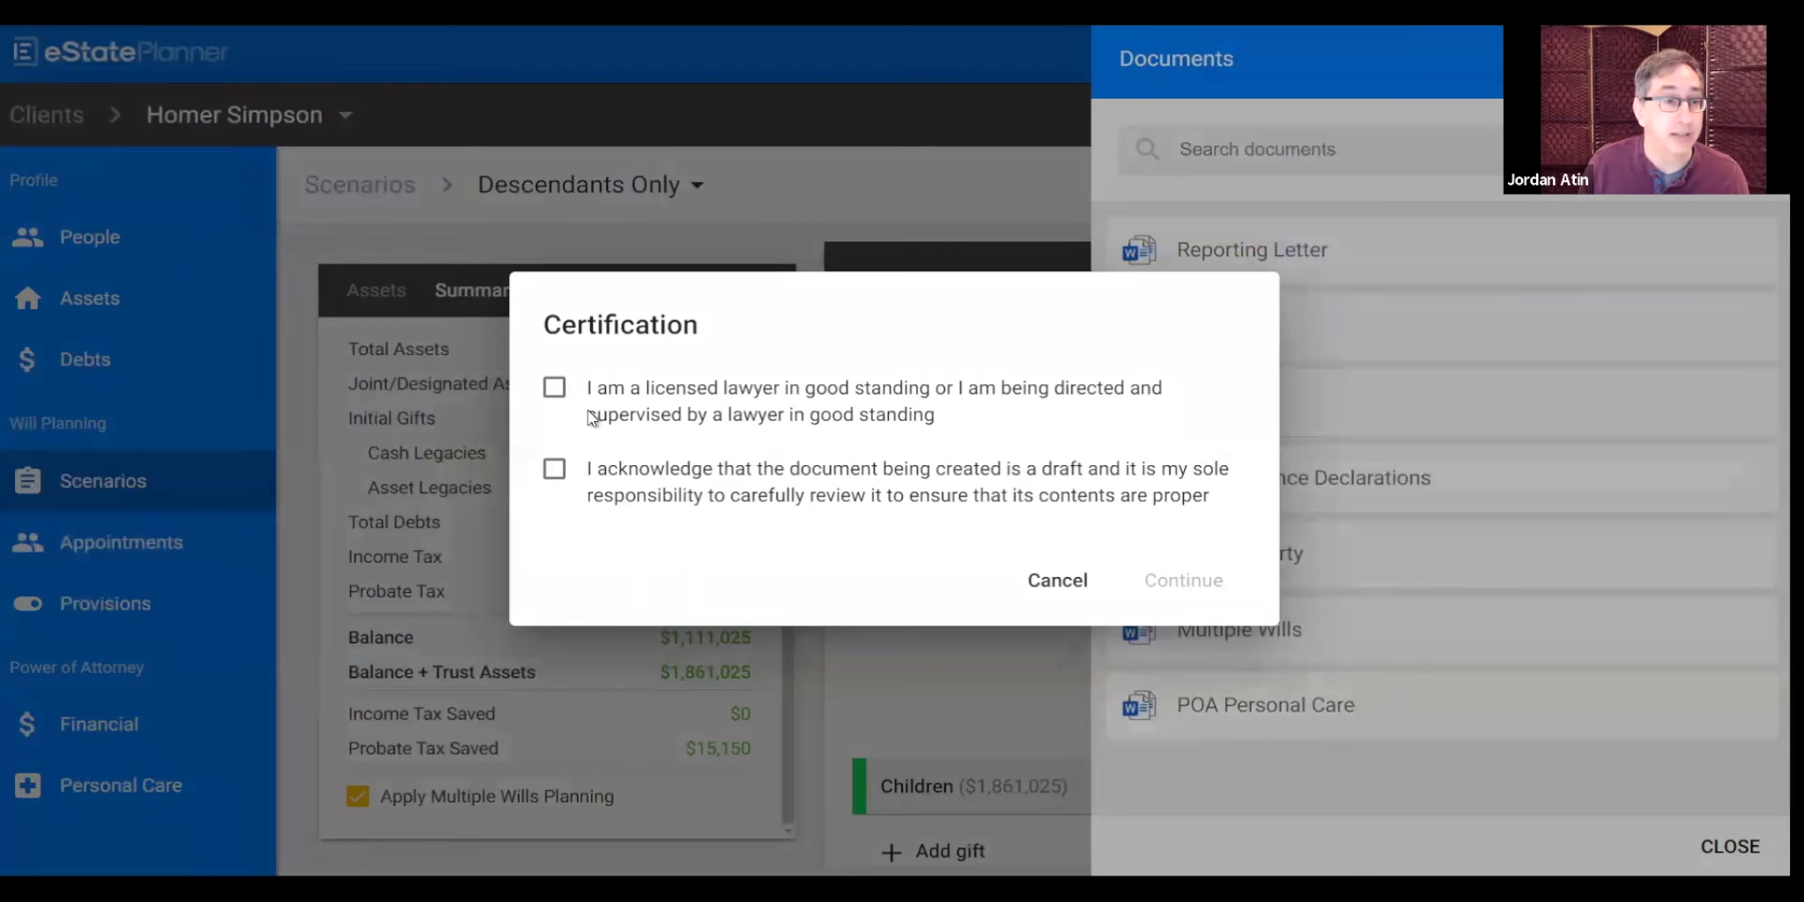
left_click(554, 388)
left_click(554, 469)
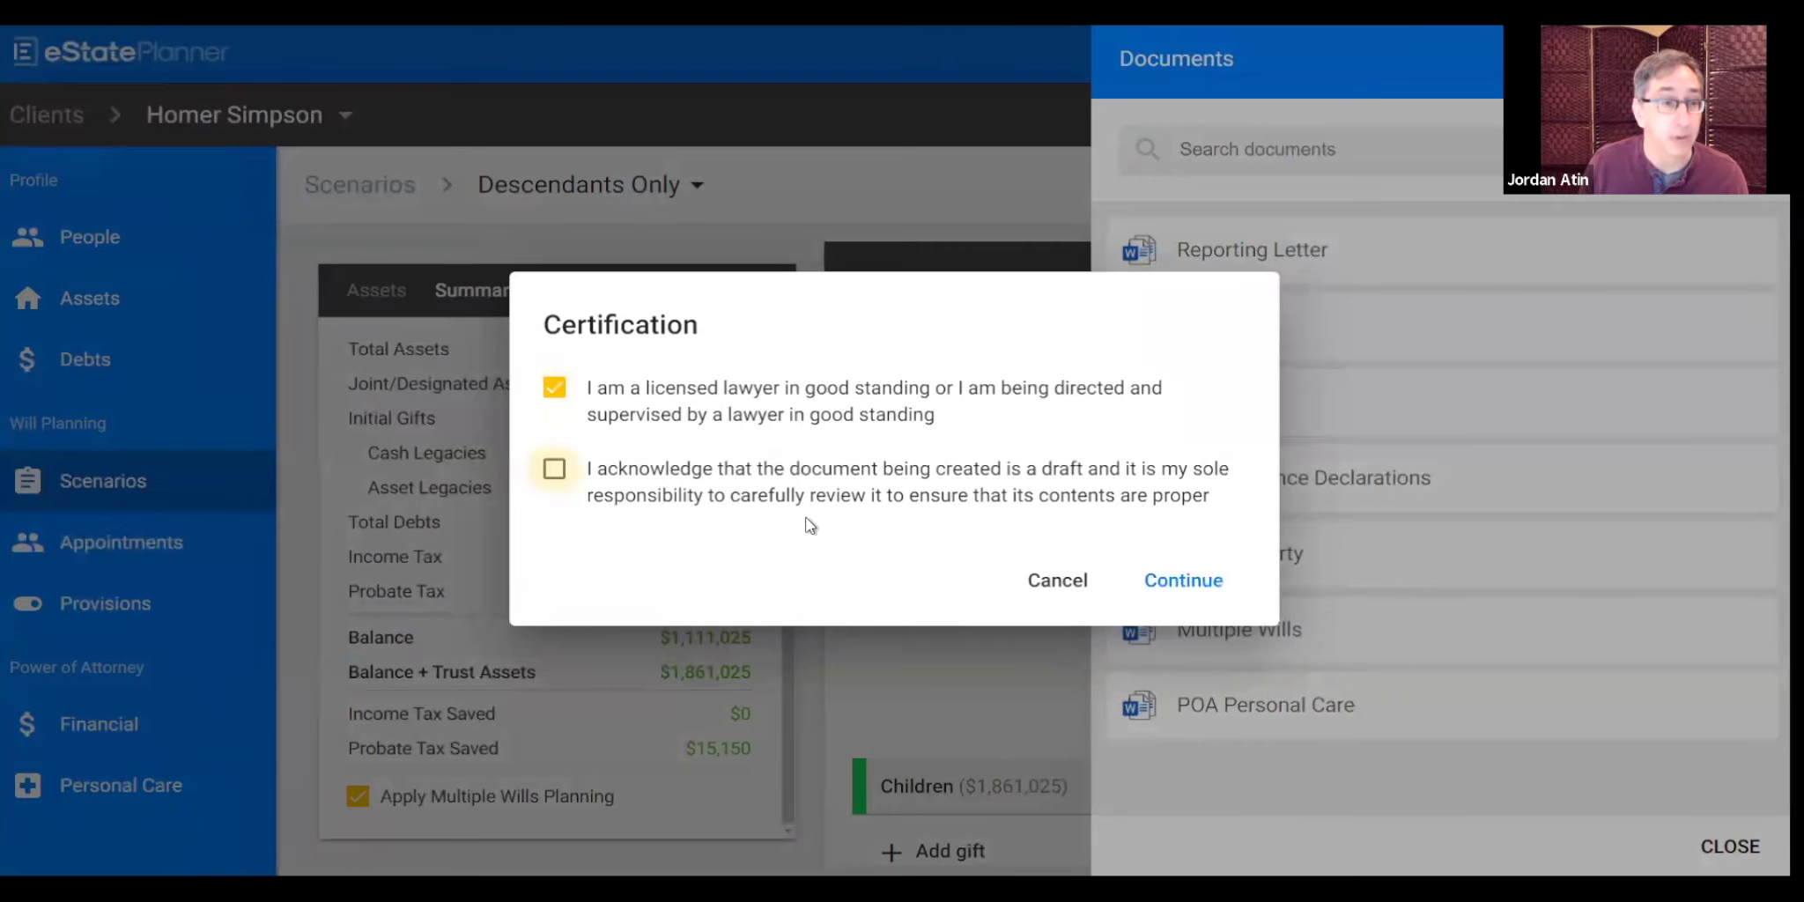
left_click(1210, 585)
Step: Toggle the Will Guide option and generate the Single Will
left_click(1242, 323)
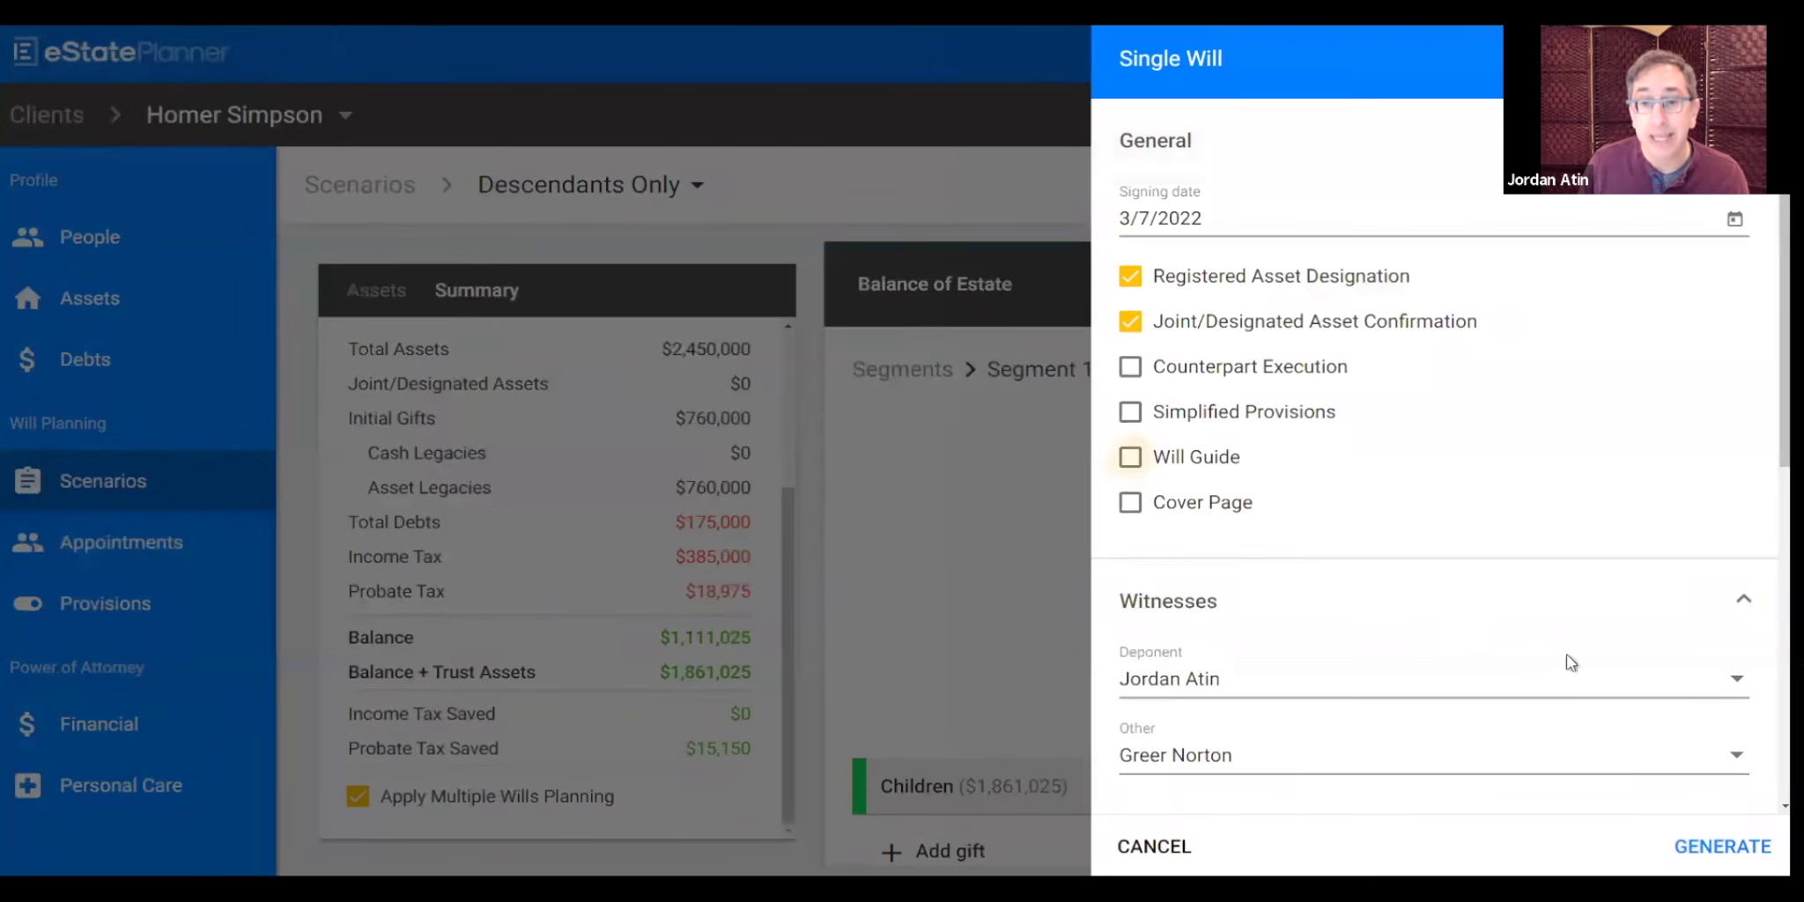
left_click(1131, 456)
left_click(1722, 846)
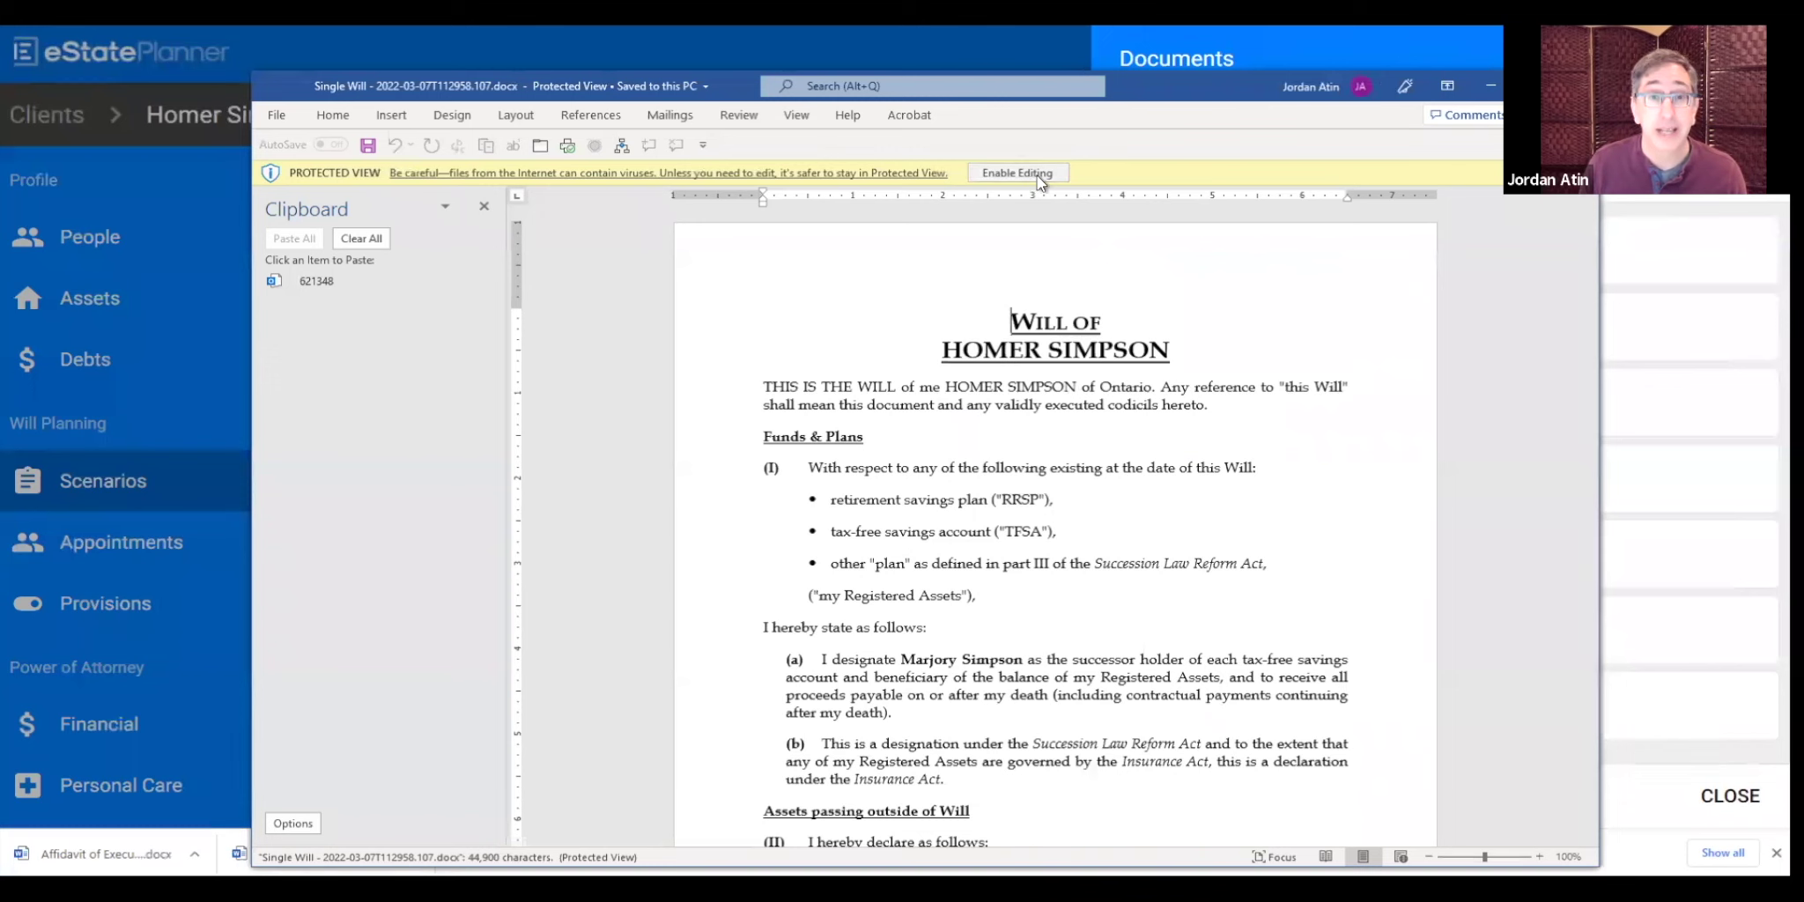
Step: Enable editing of the draft will and review its Funds & Plans and Assets passing outside of Will clauses
left_click(1029, 173)
left_click(861, 476)
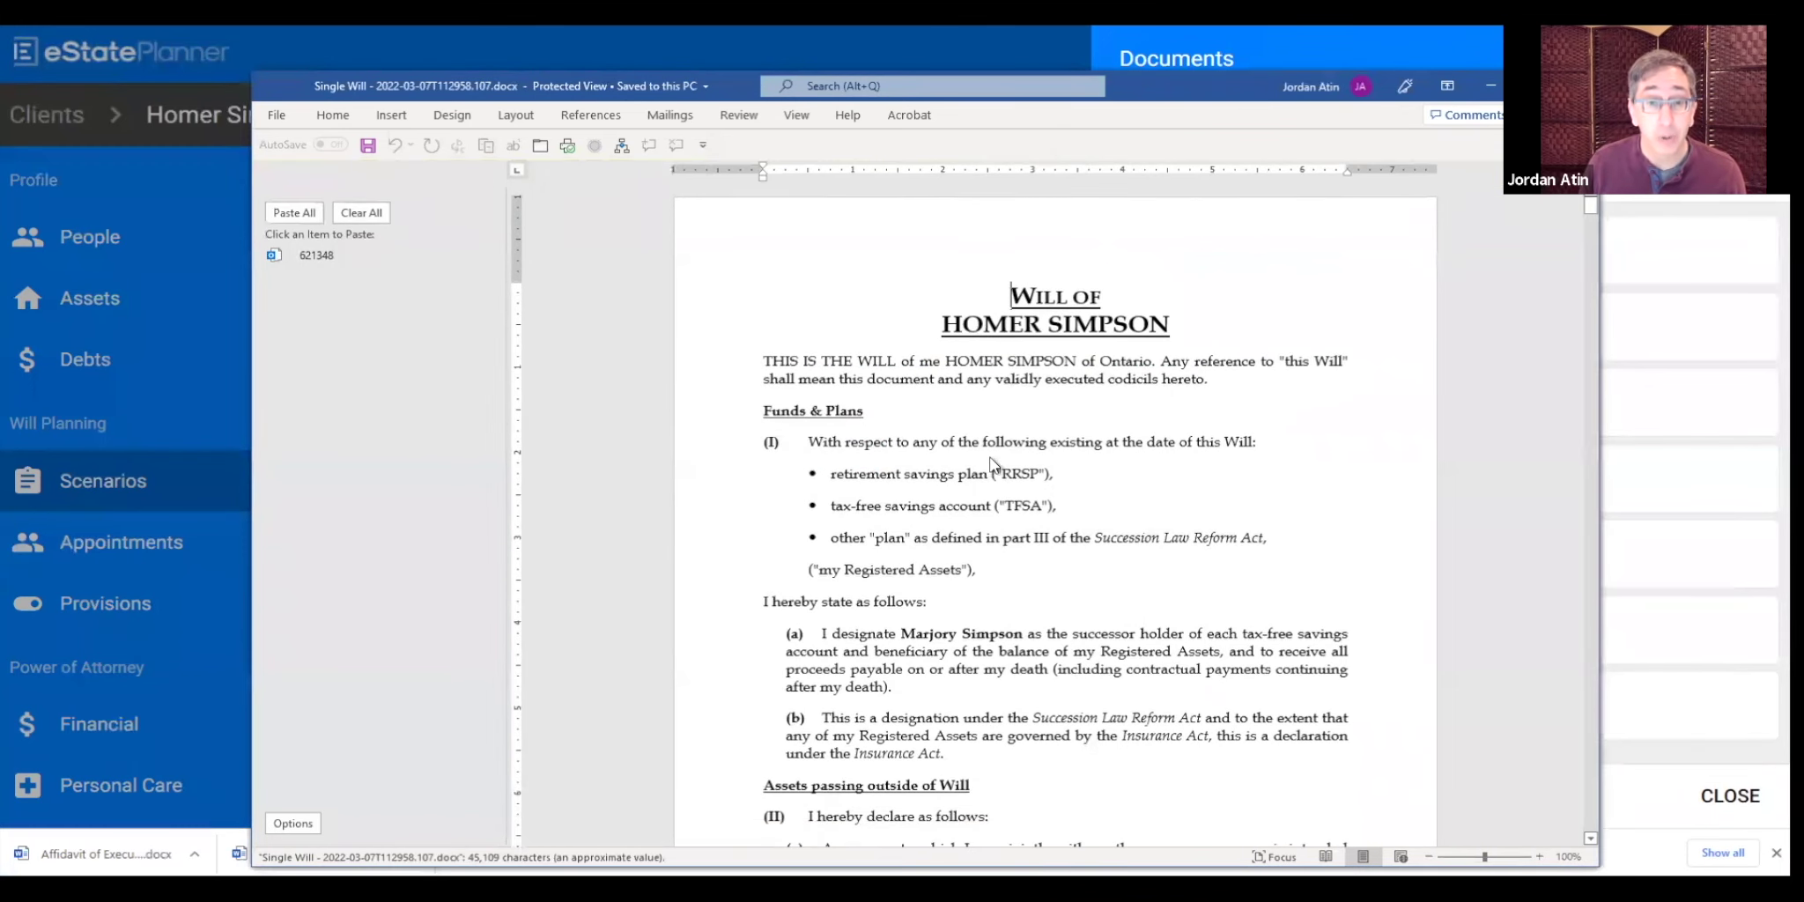
scroll(1038, 494, "down", 3)
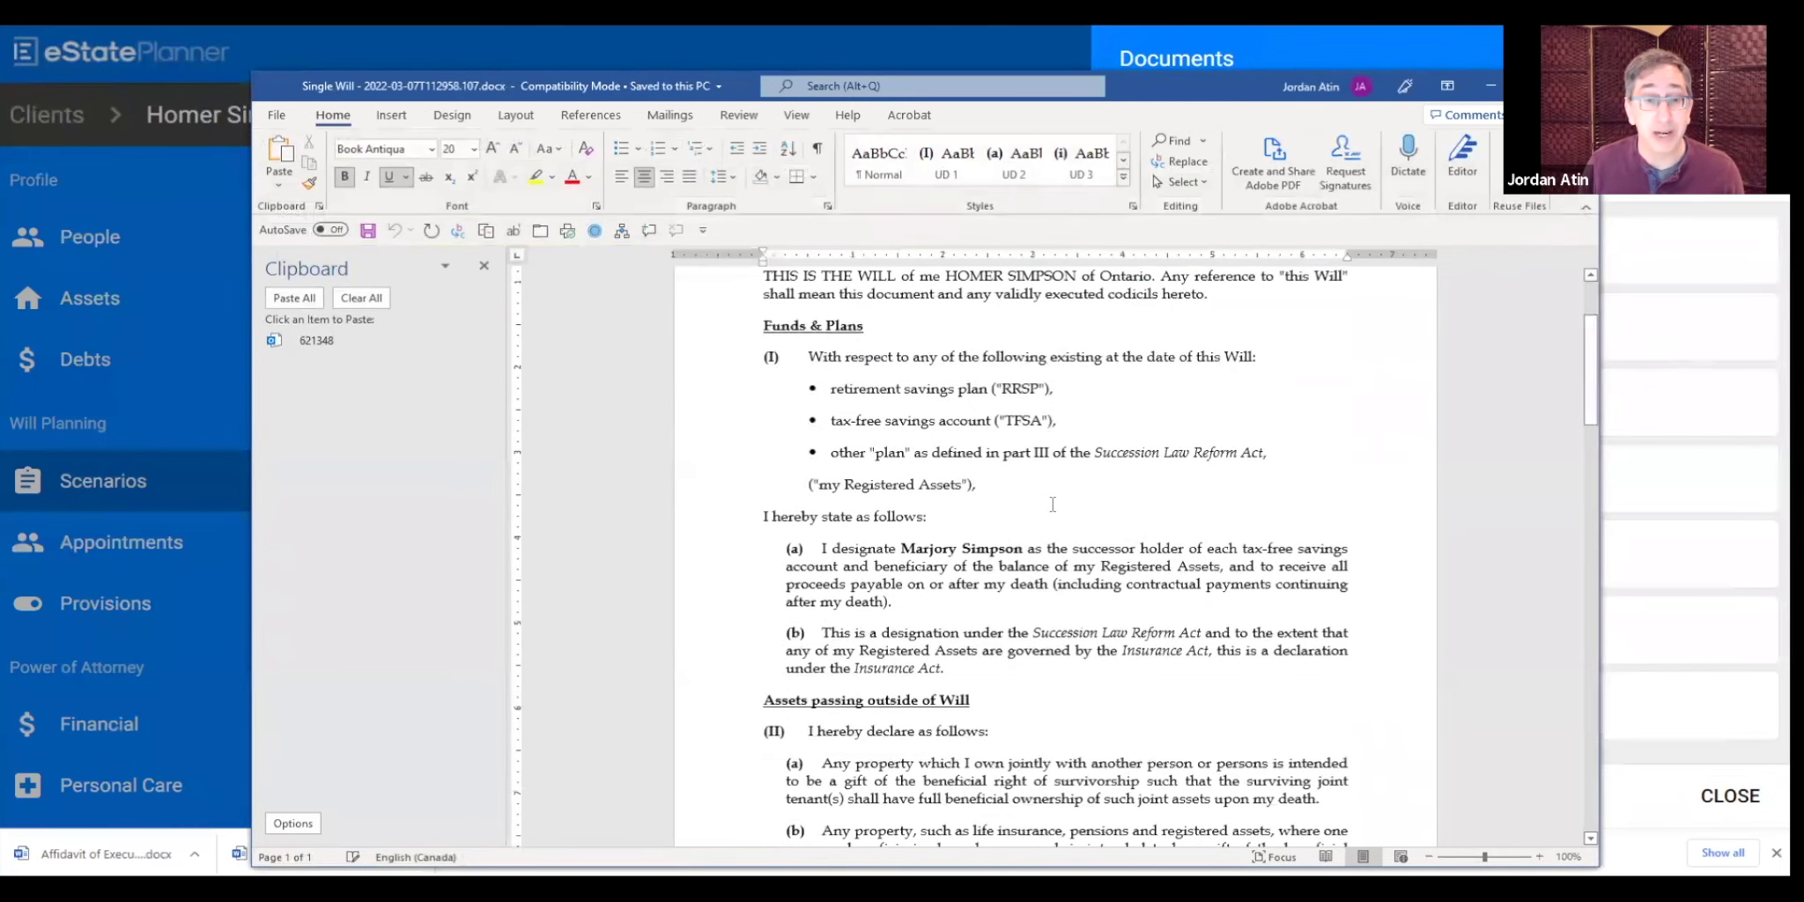
scroll(968, 504, "down", 6)
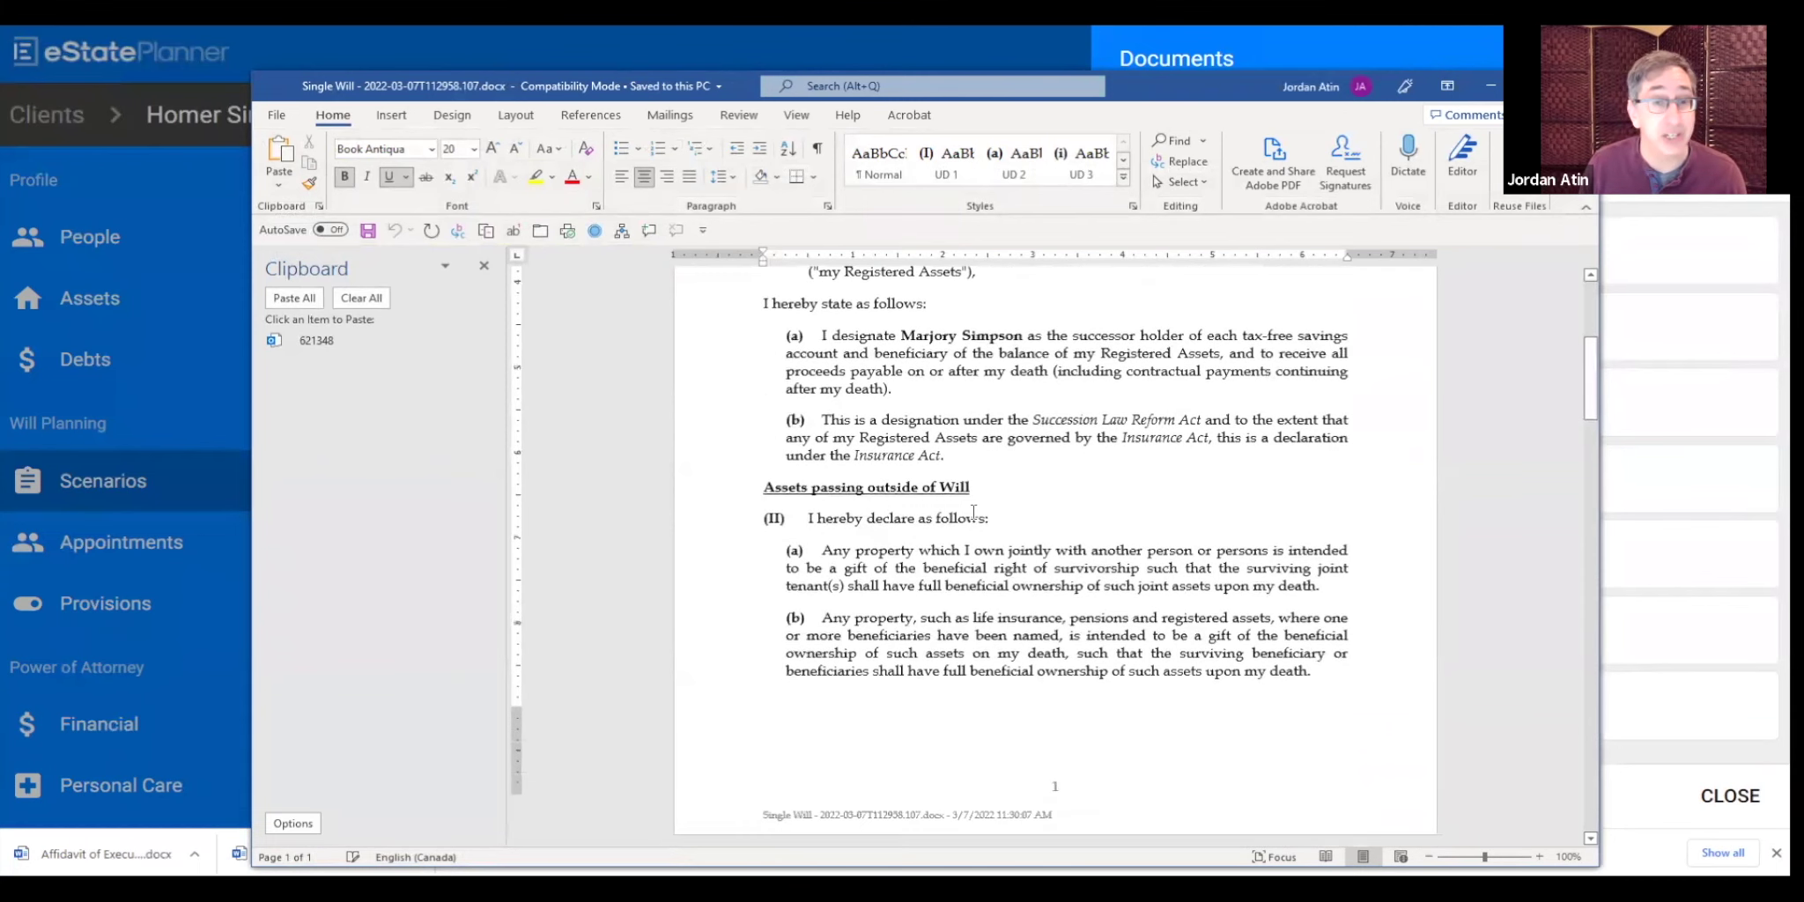
scroll(973, 511, "down", 7)
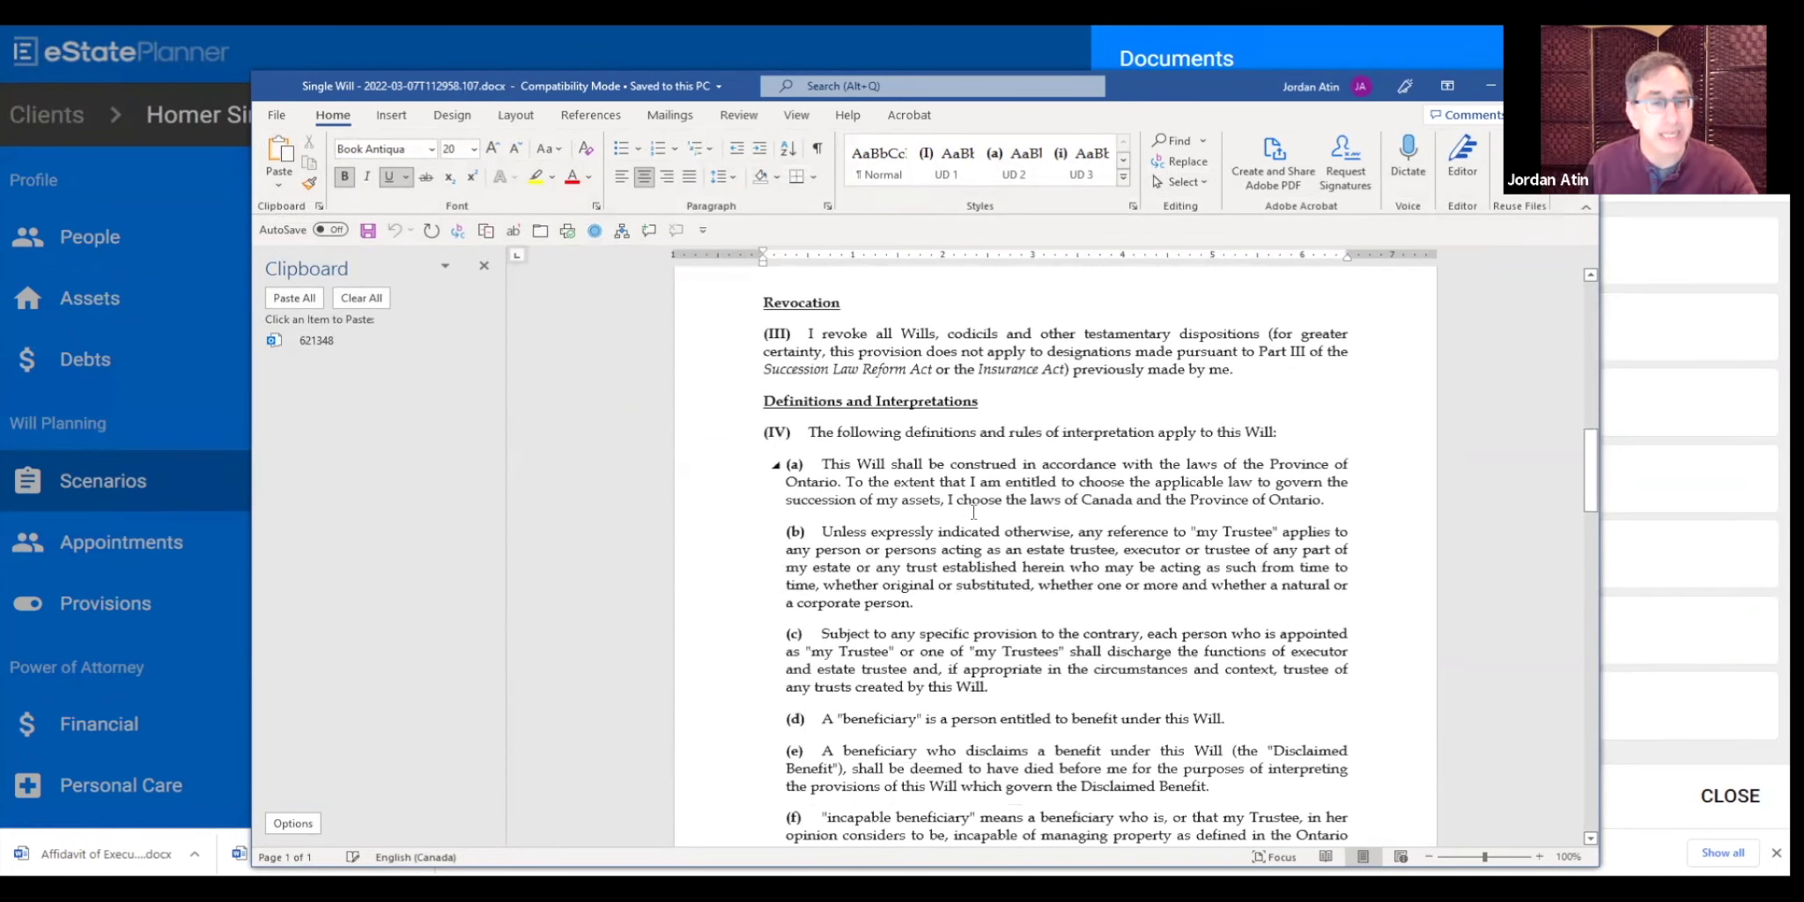
Step: Examine the will's Definitions and Interpretations clauses, including the spouse, children, per stirpes and Personal Effects definitions
scroll(975, 510, "down", 3)
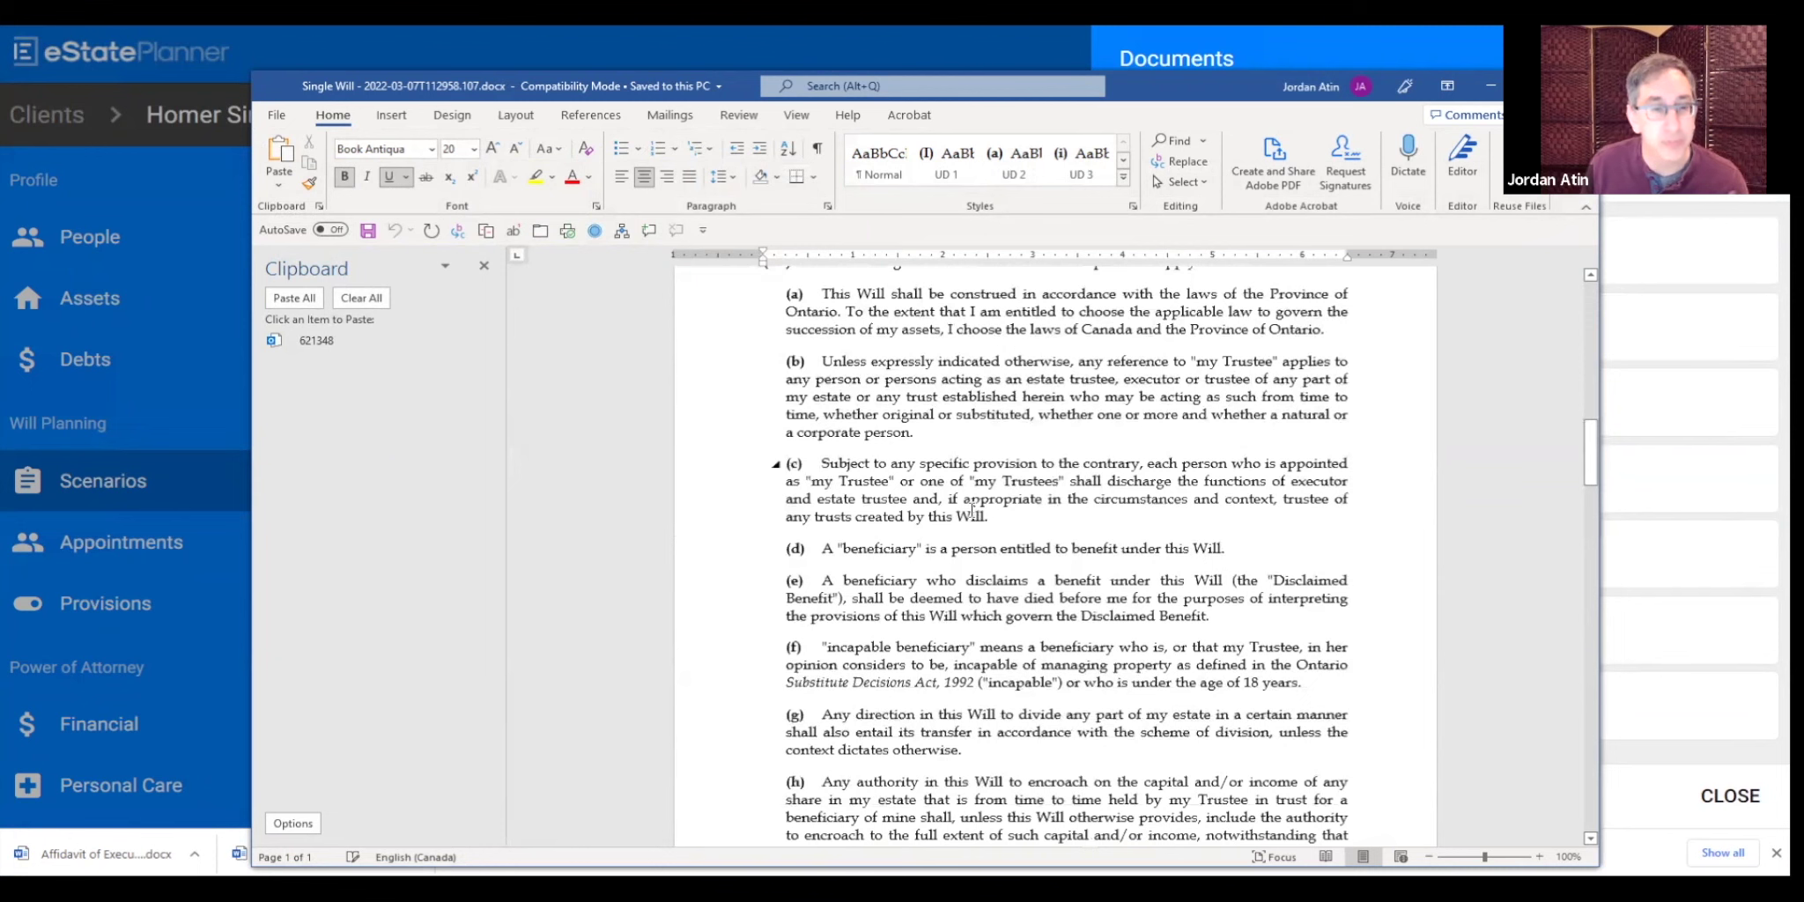
scroll(967, 509, "down", 6)
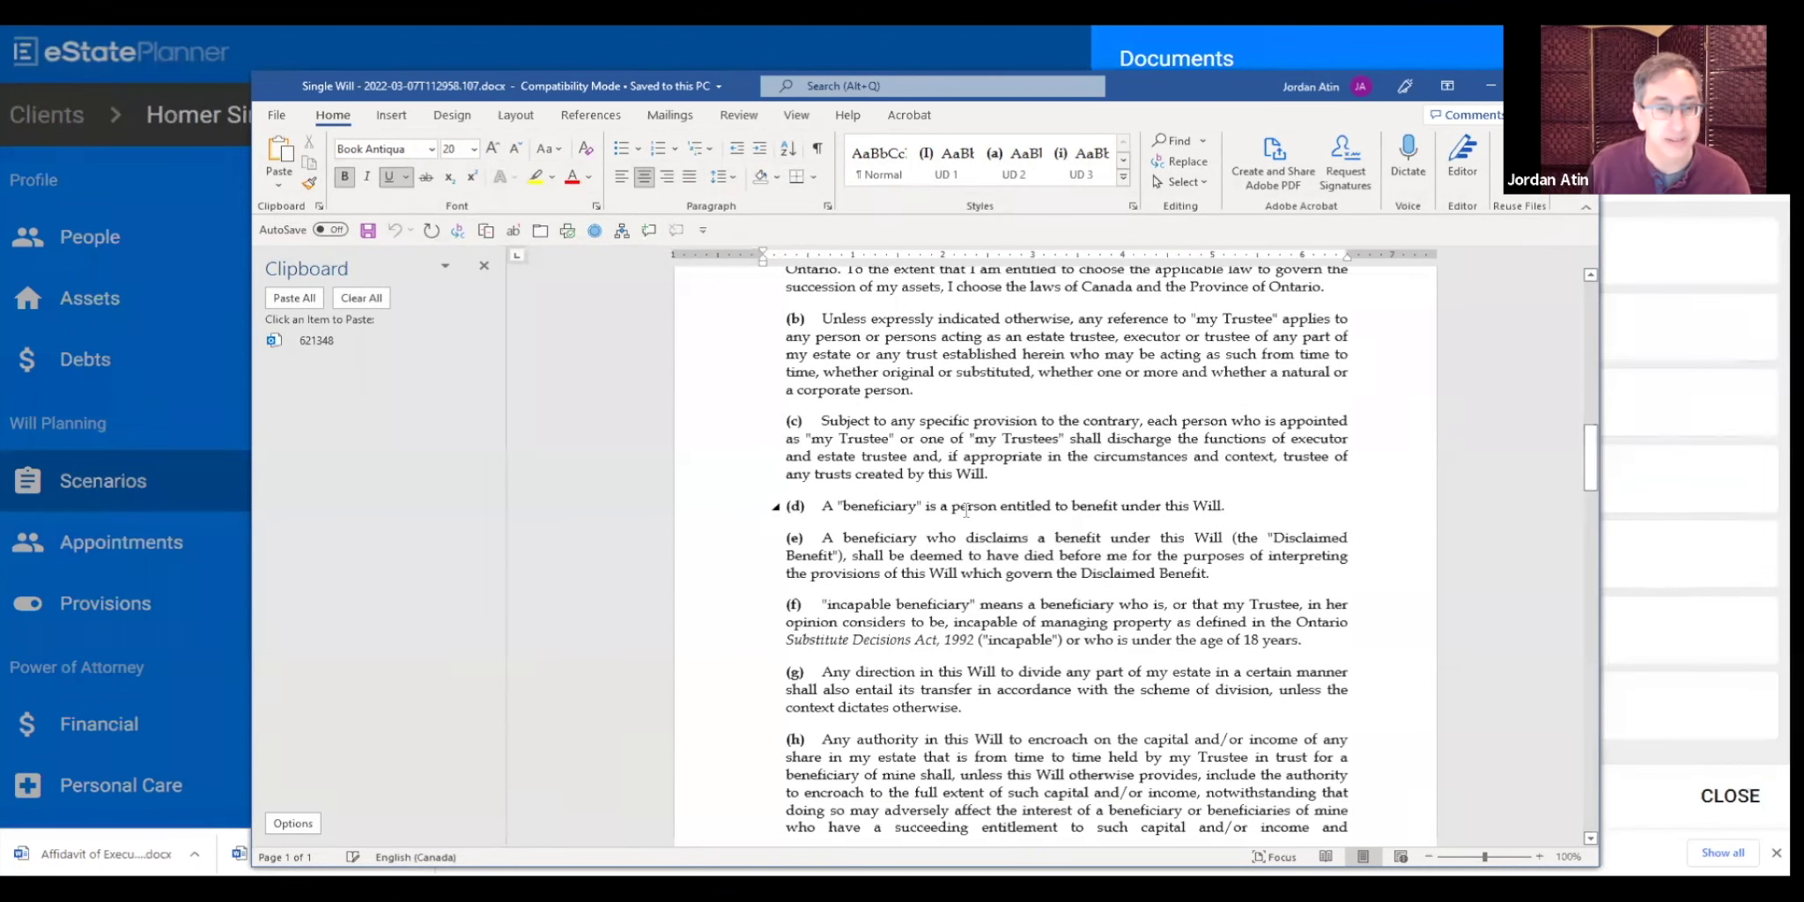
scroll(966, 509, "down", 6)
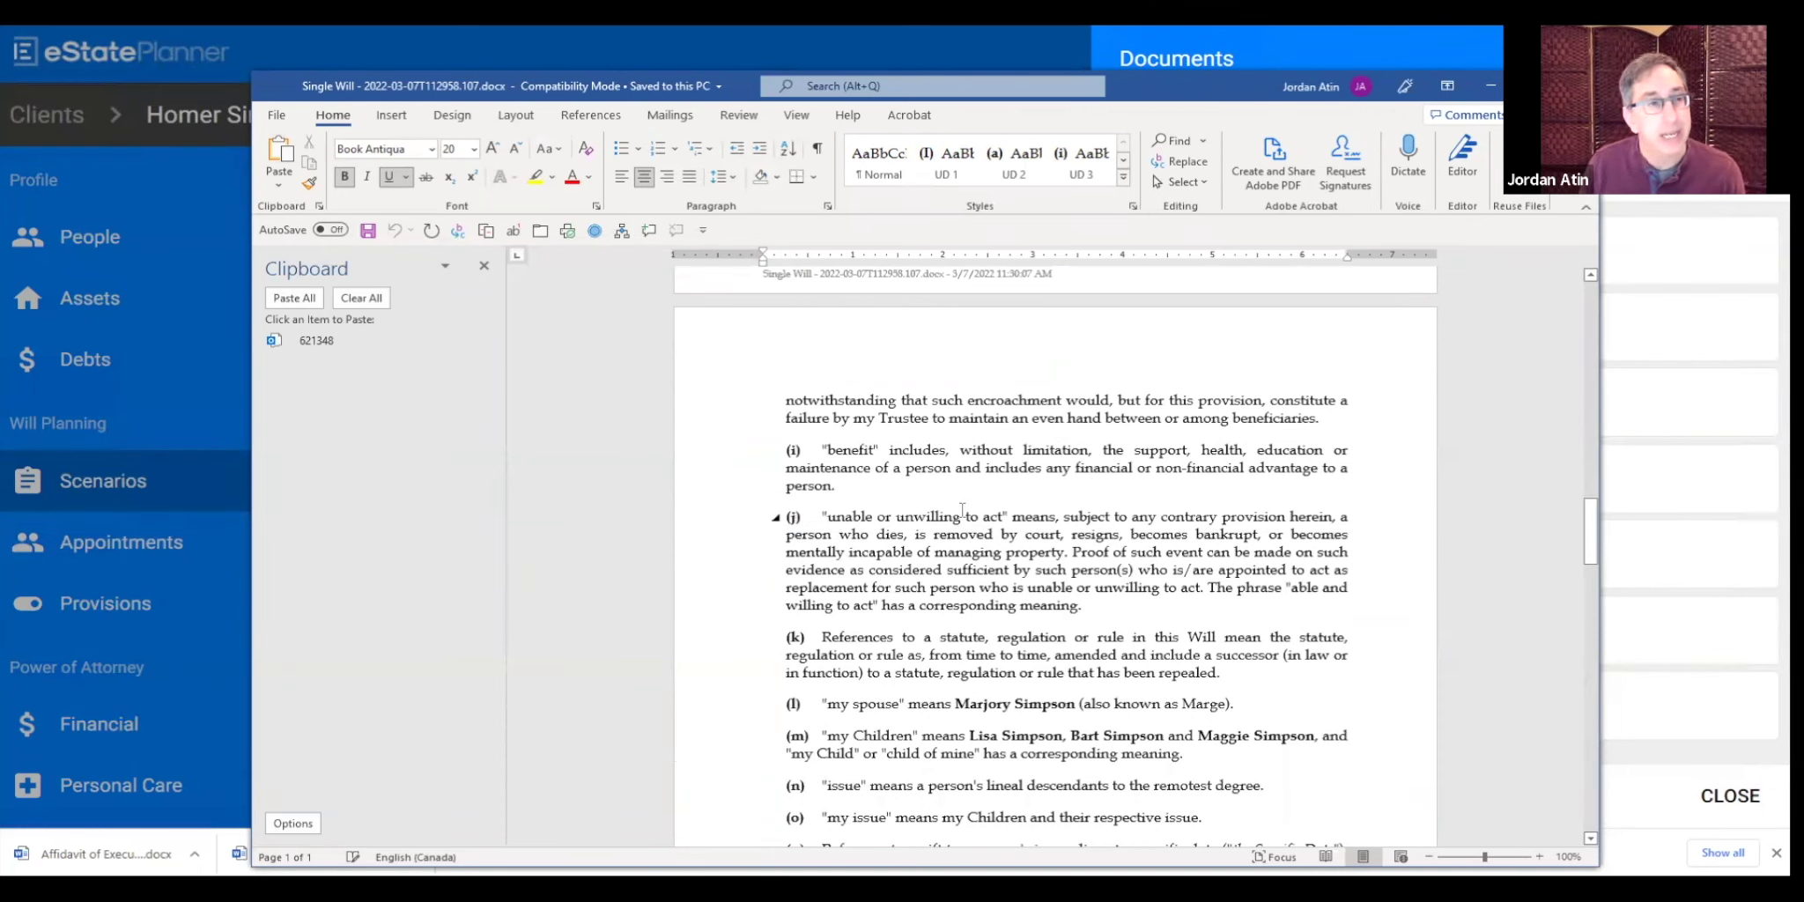
scroll(965, 505, "down", 2)
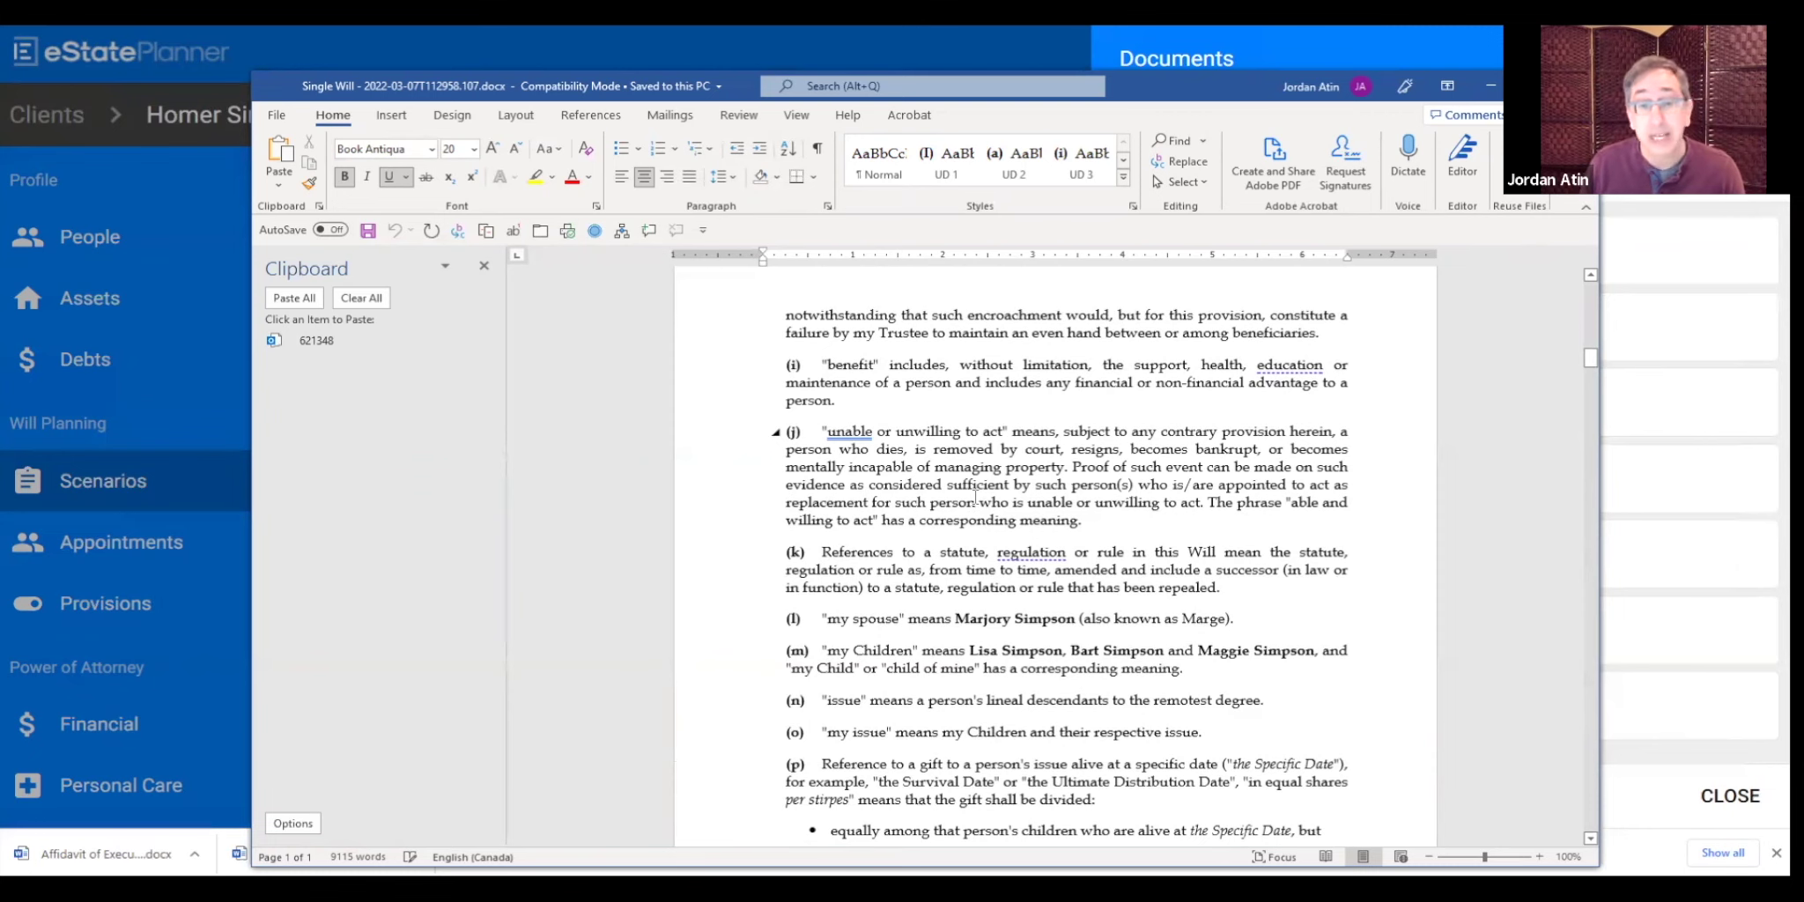
scroll(975, 498, "down", 4)
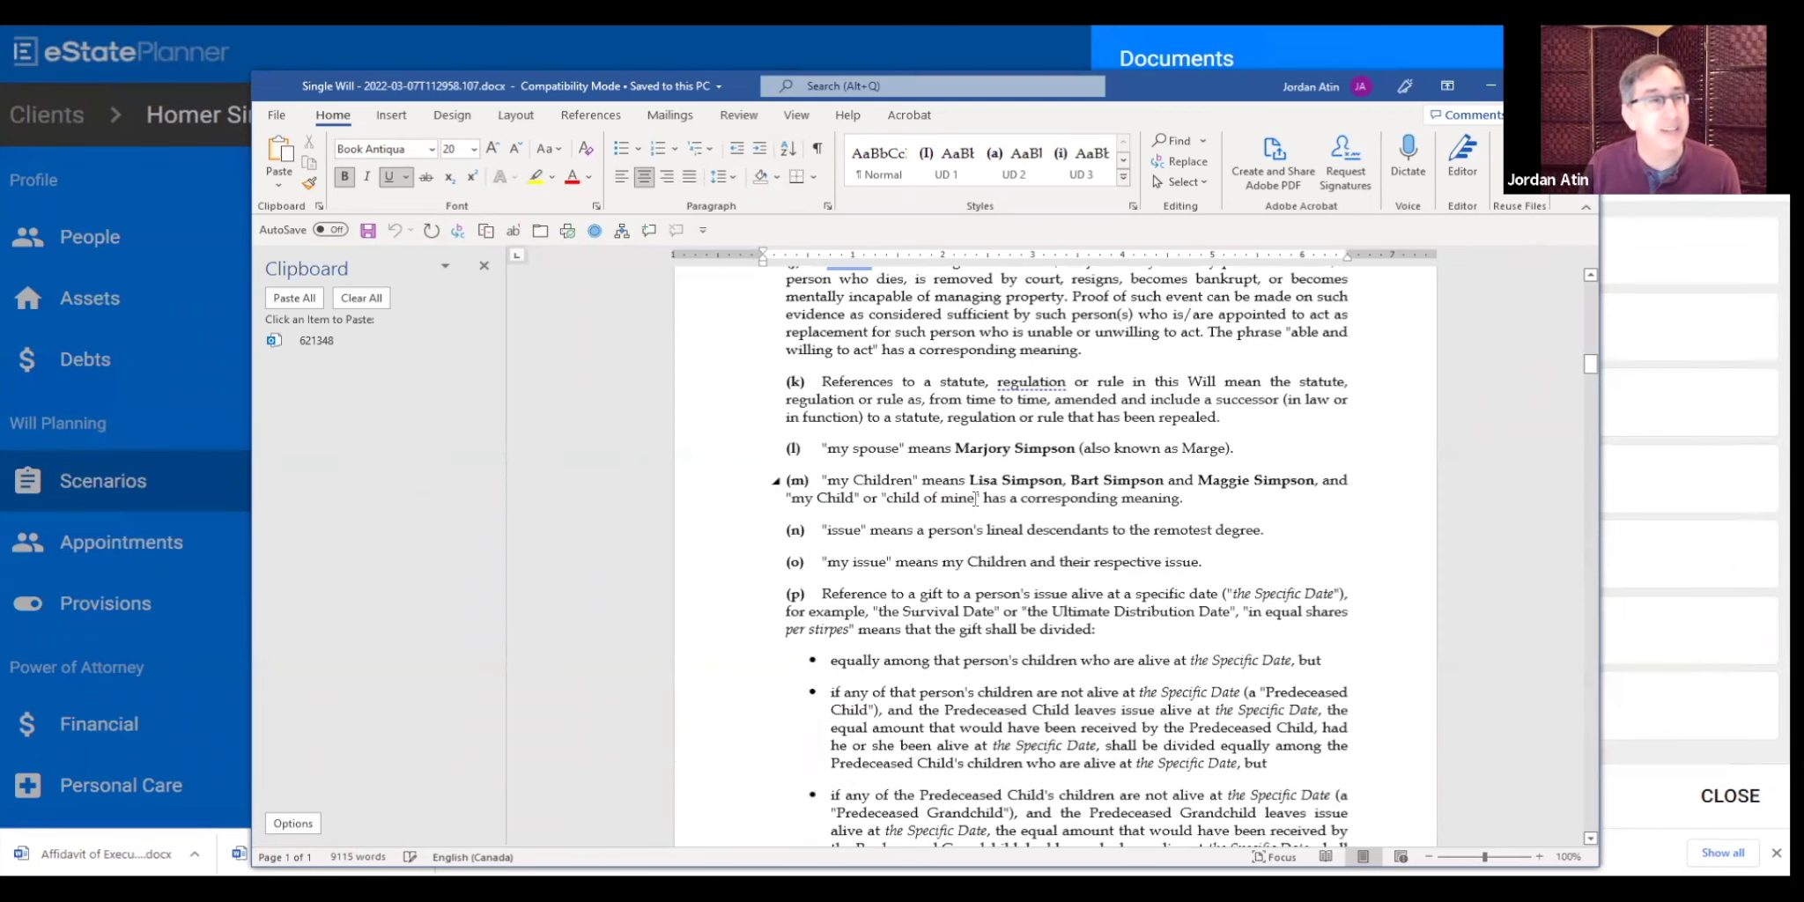
scroll(975, 499, "down", 12)
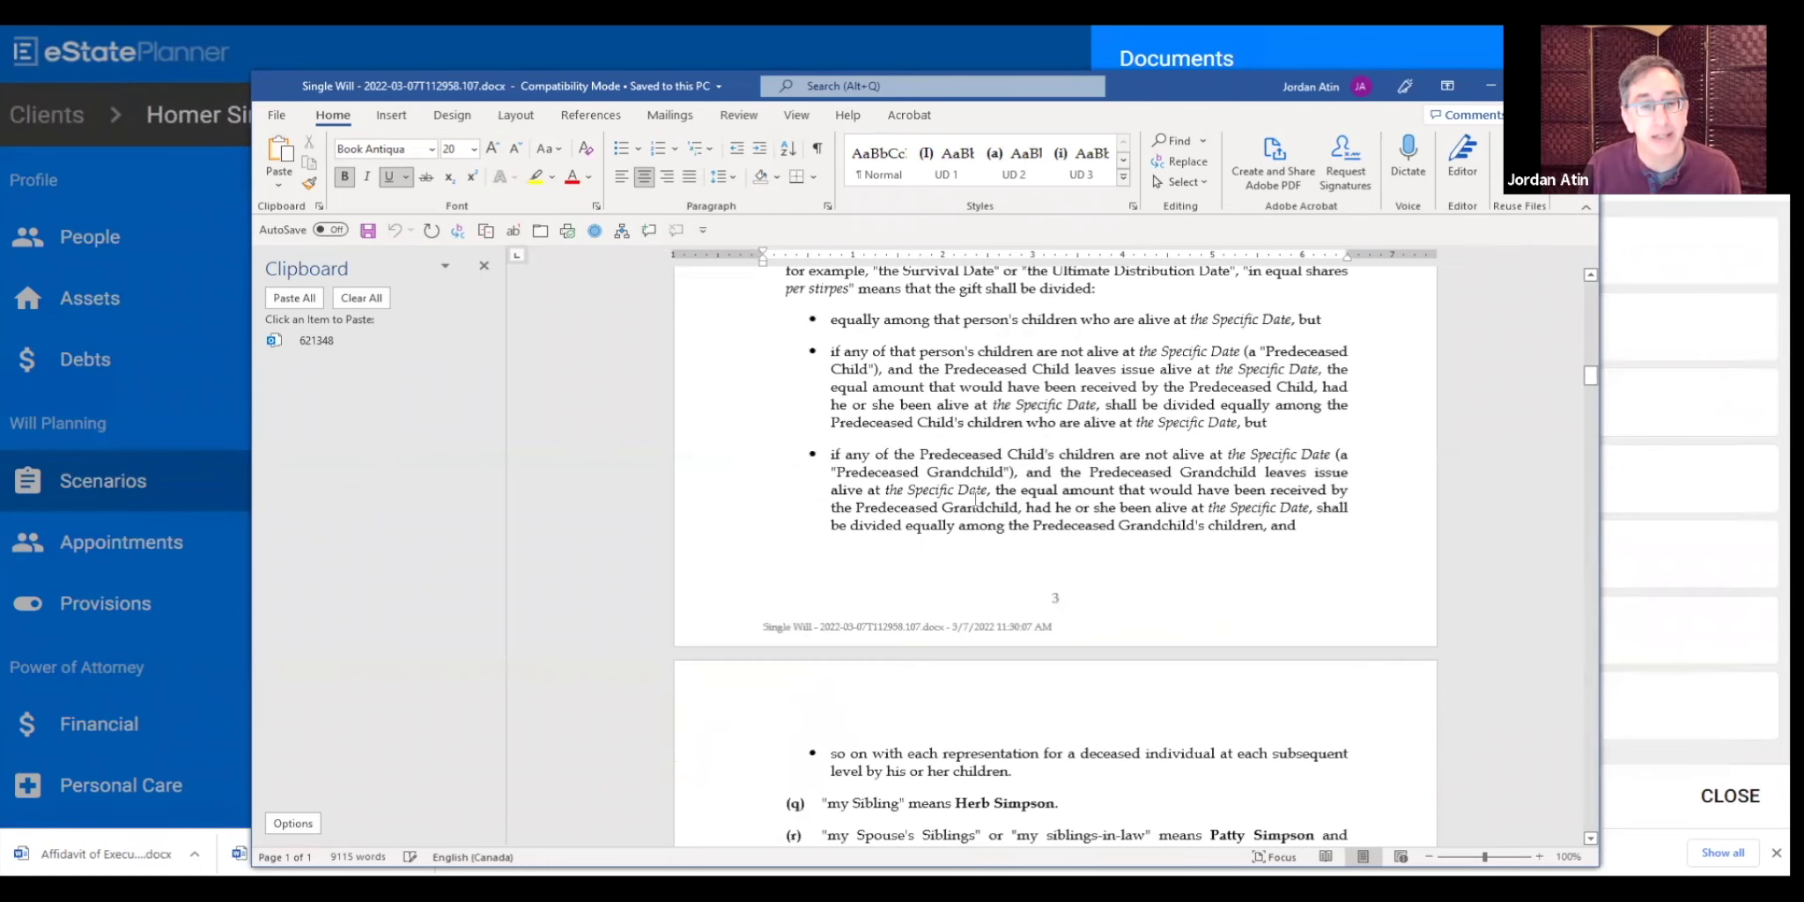
scroll(975, 498, "down", 20)
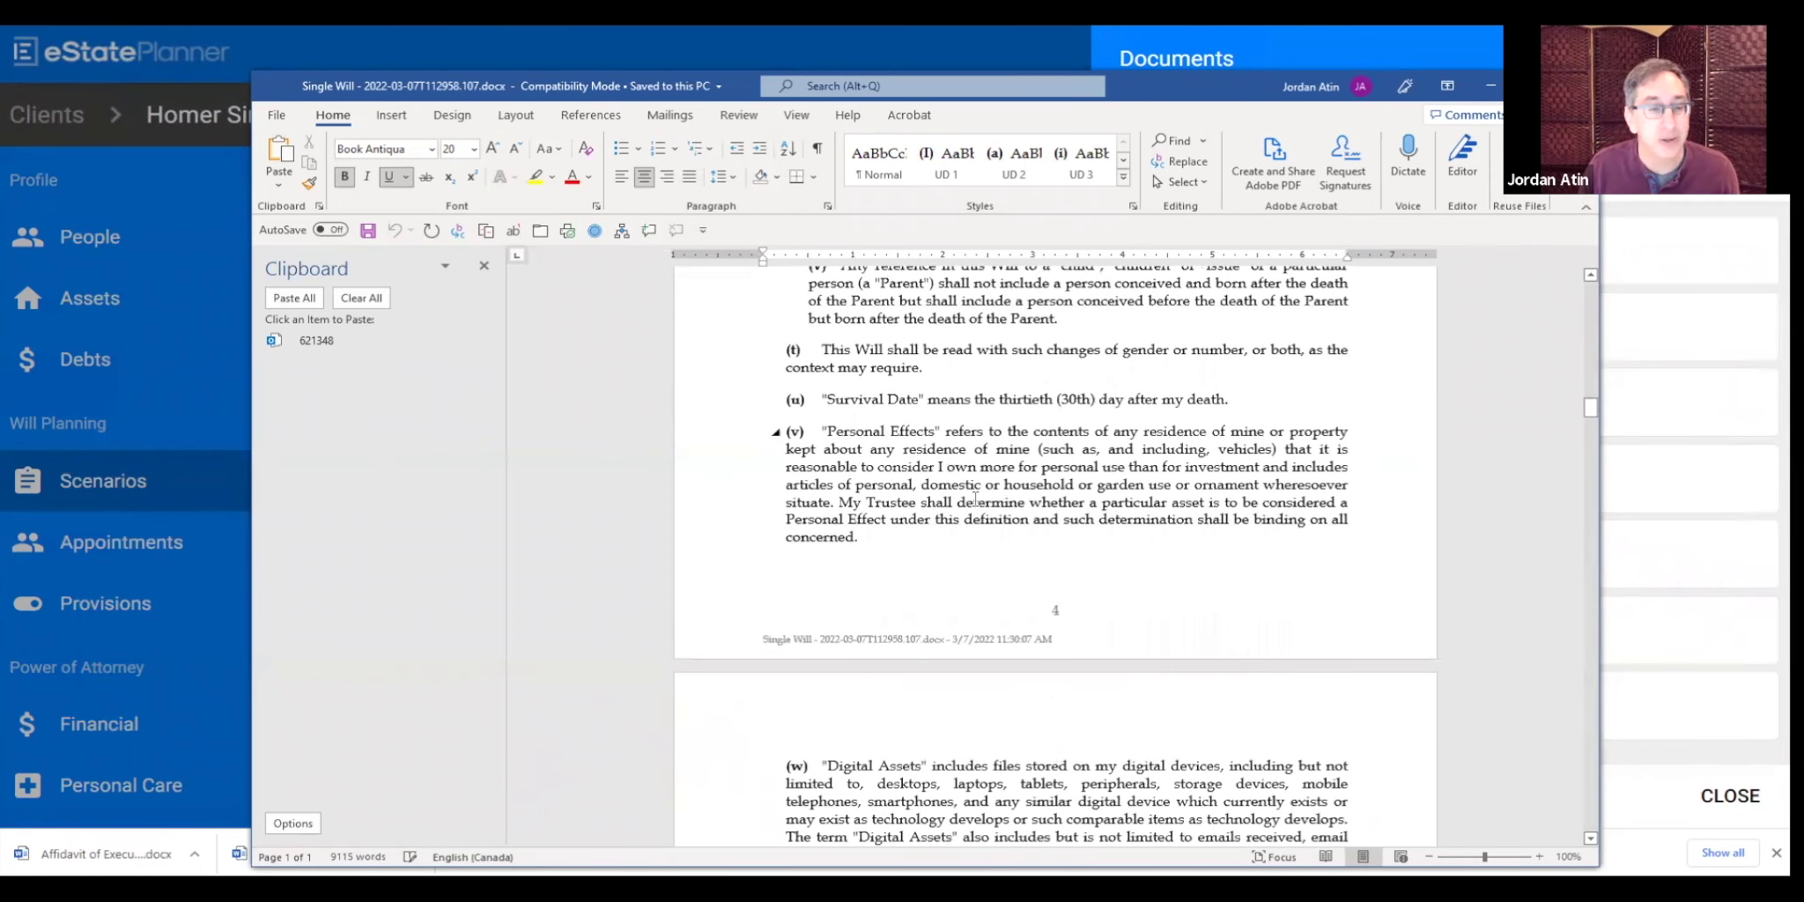
Step: Add the placeholder text "D;lk;lklk;fk;k;df;" at the end of paragraph (a) under Appointments in Executors and Trustees
scroll(975, 499, "down", 4)
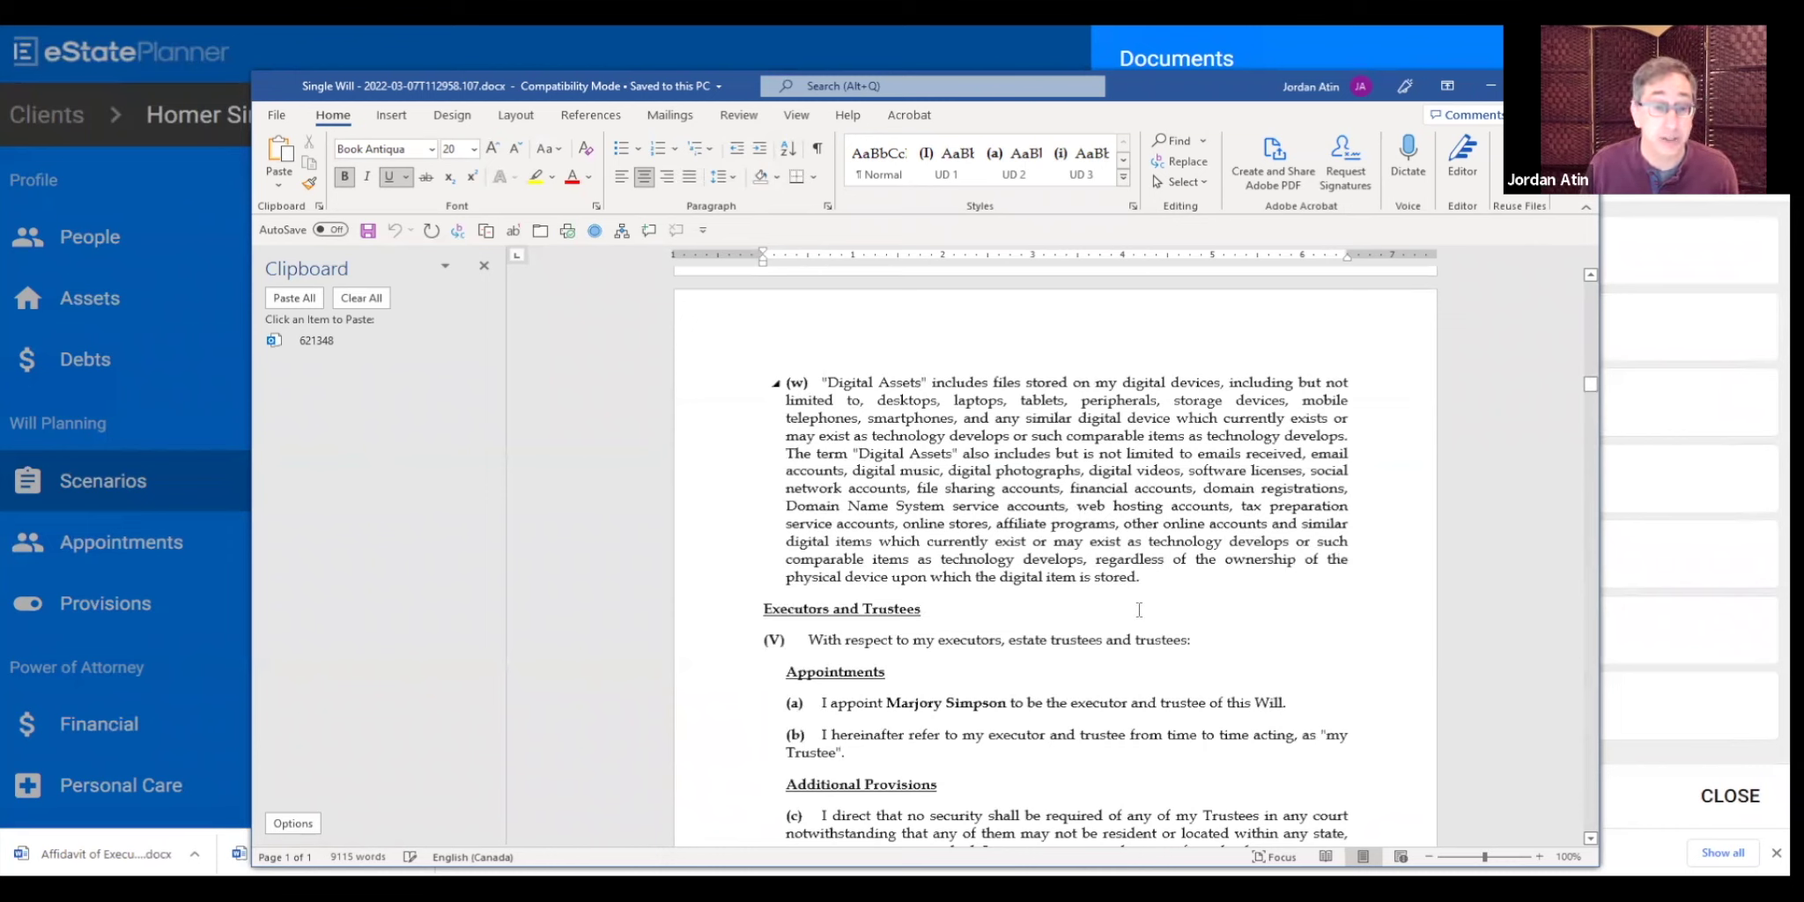
left_click(1317, 698)
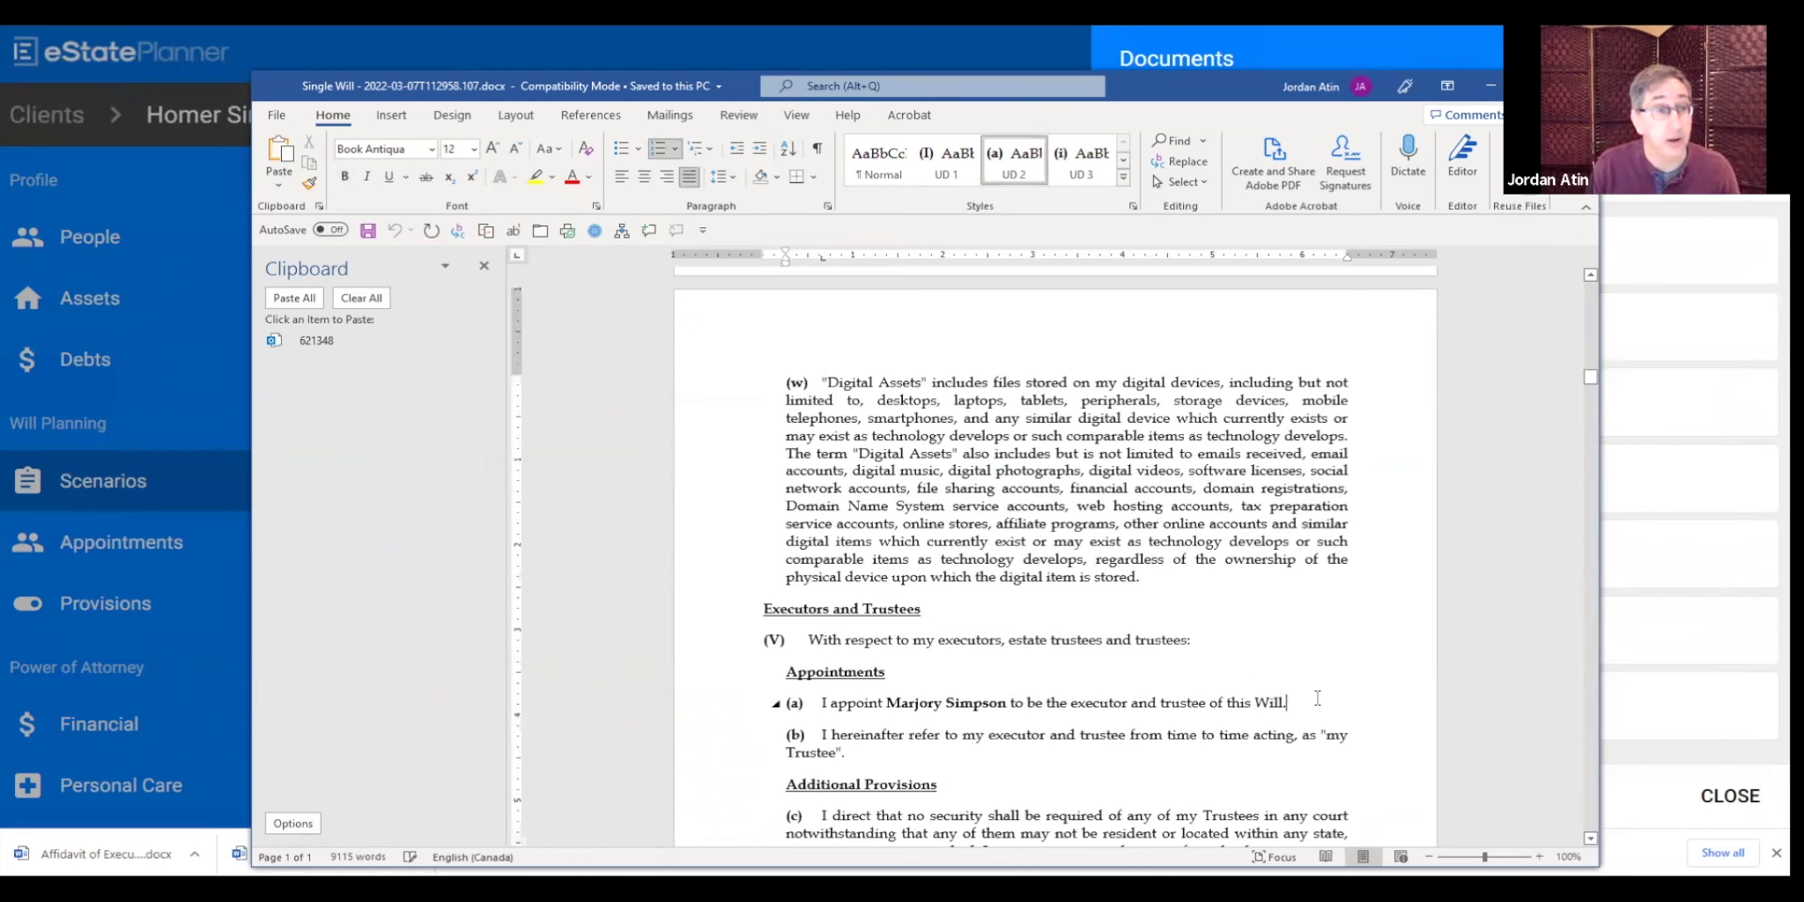
type("D;lk;lklk")
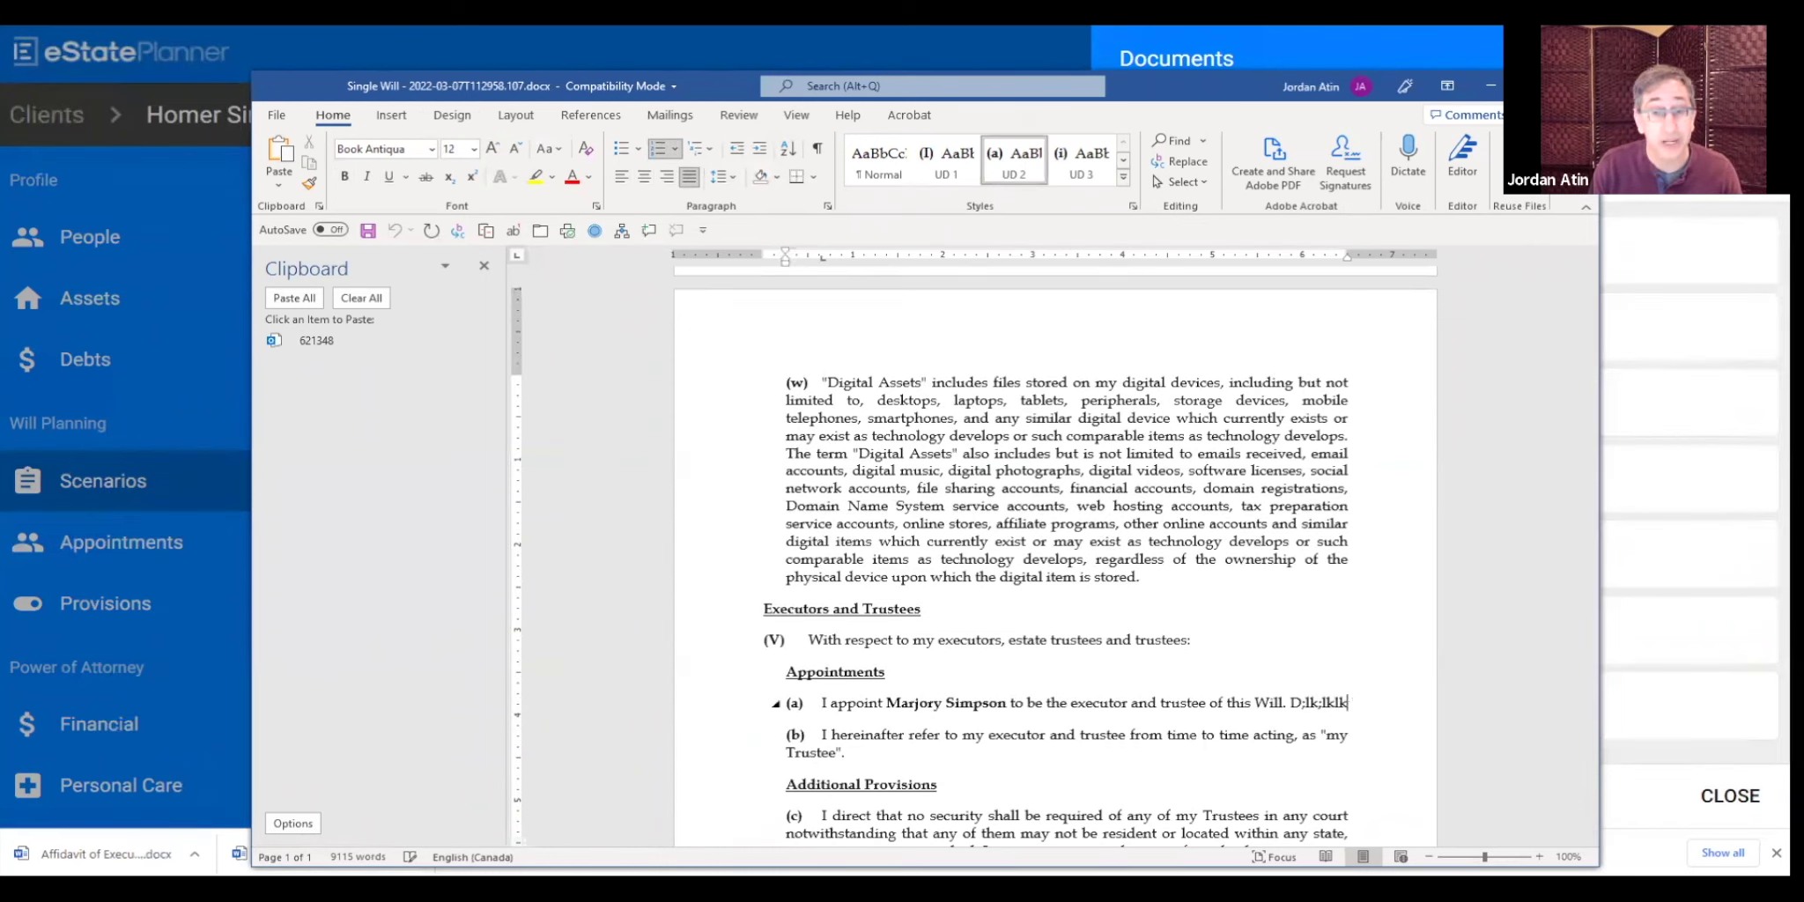
type(";fk;k;df;")
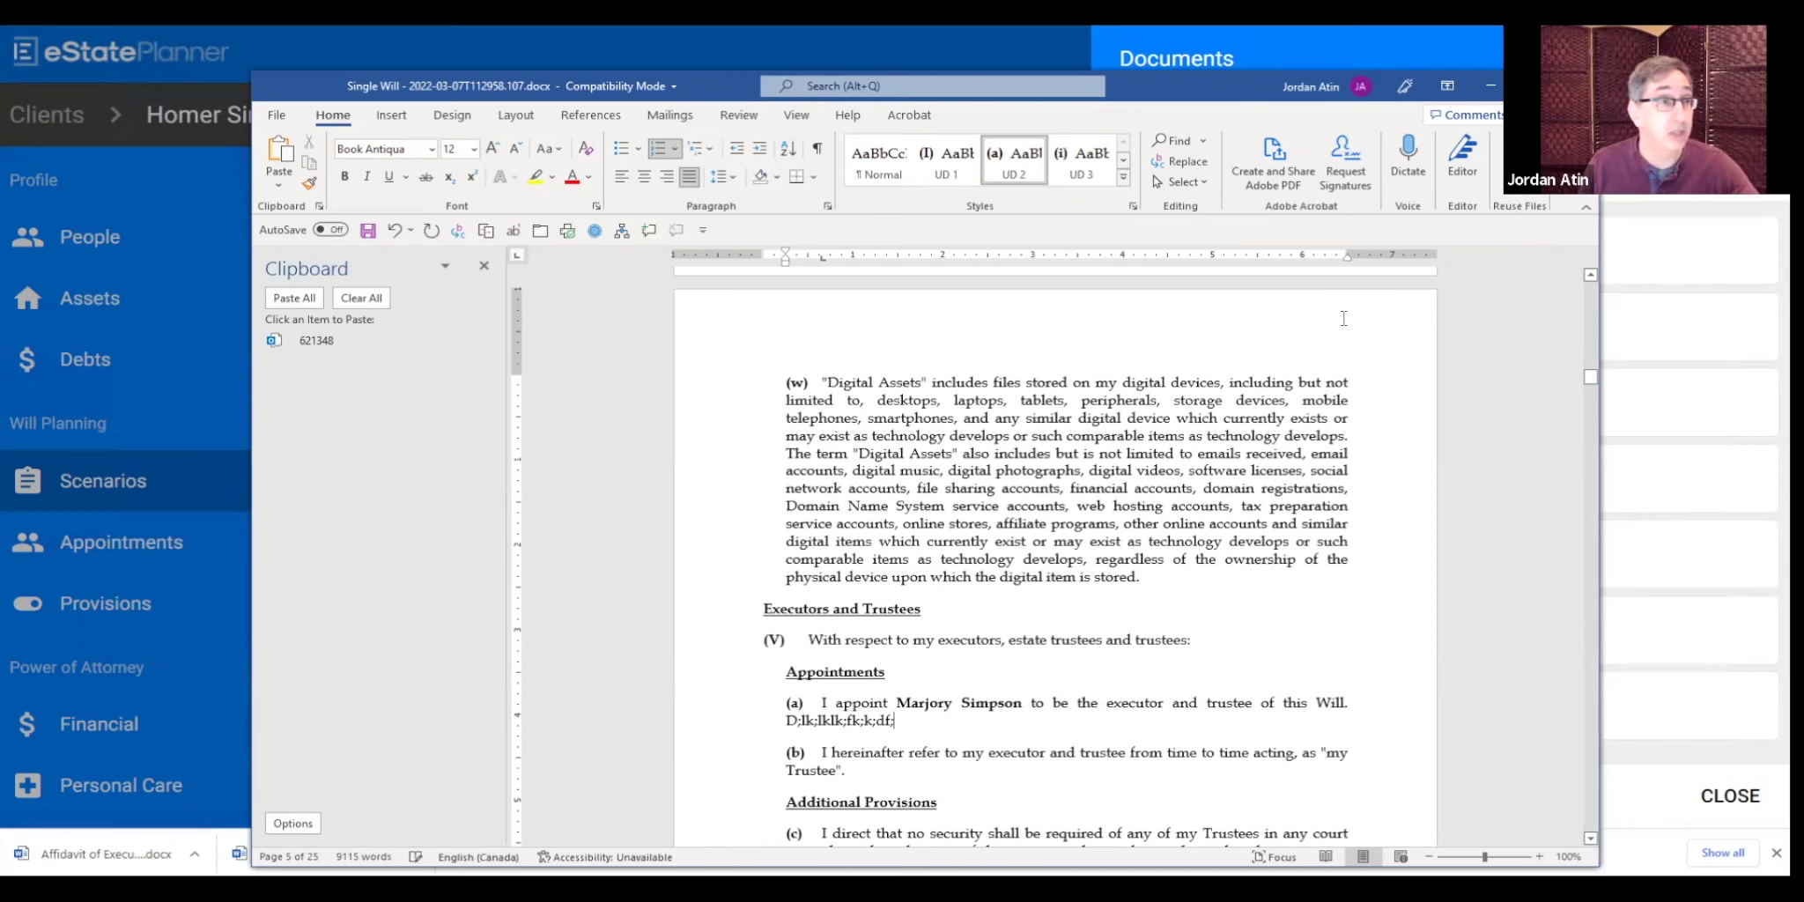
Step: Examine the Will Guide near the document's end, reading its explanations of paragraphs (I) through (XVII)
scroll(1336, 312, "down", 2)
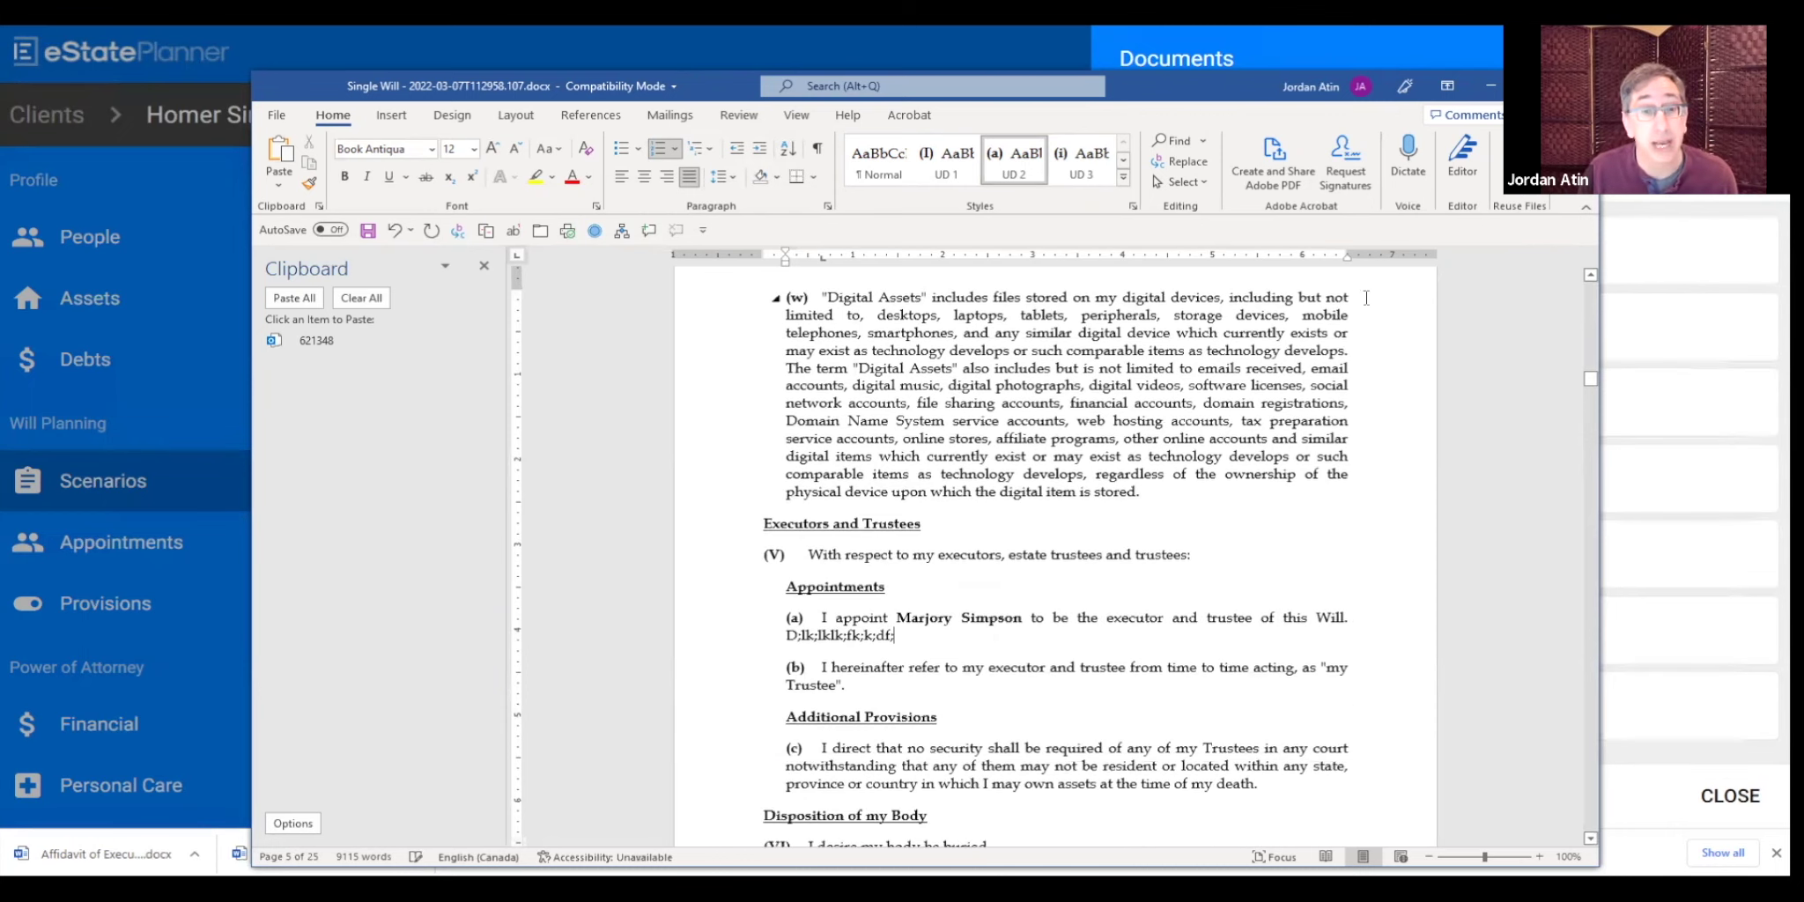
left_click_drag(1591, 385, 1561, 739)
left_click(1110, 692)
scroll(1152, 616, "down", 4)
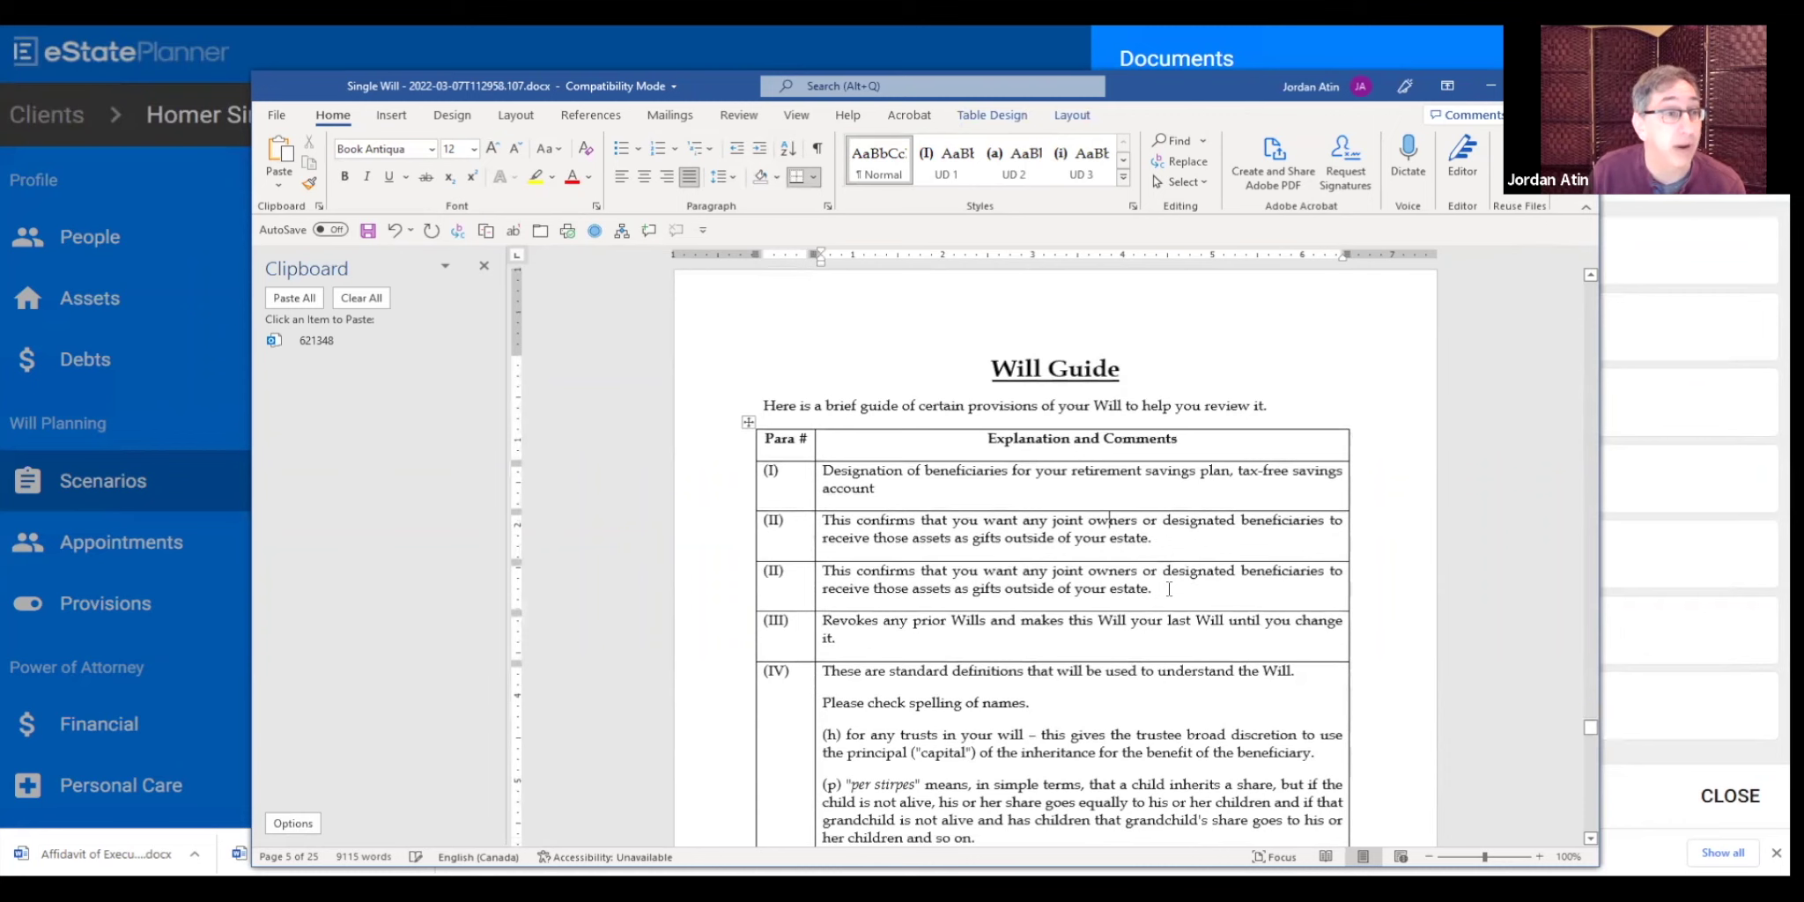
scroll(1141, 585, "down", 2)
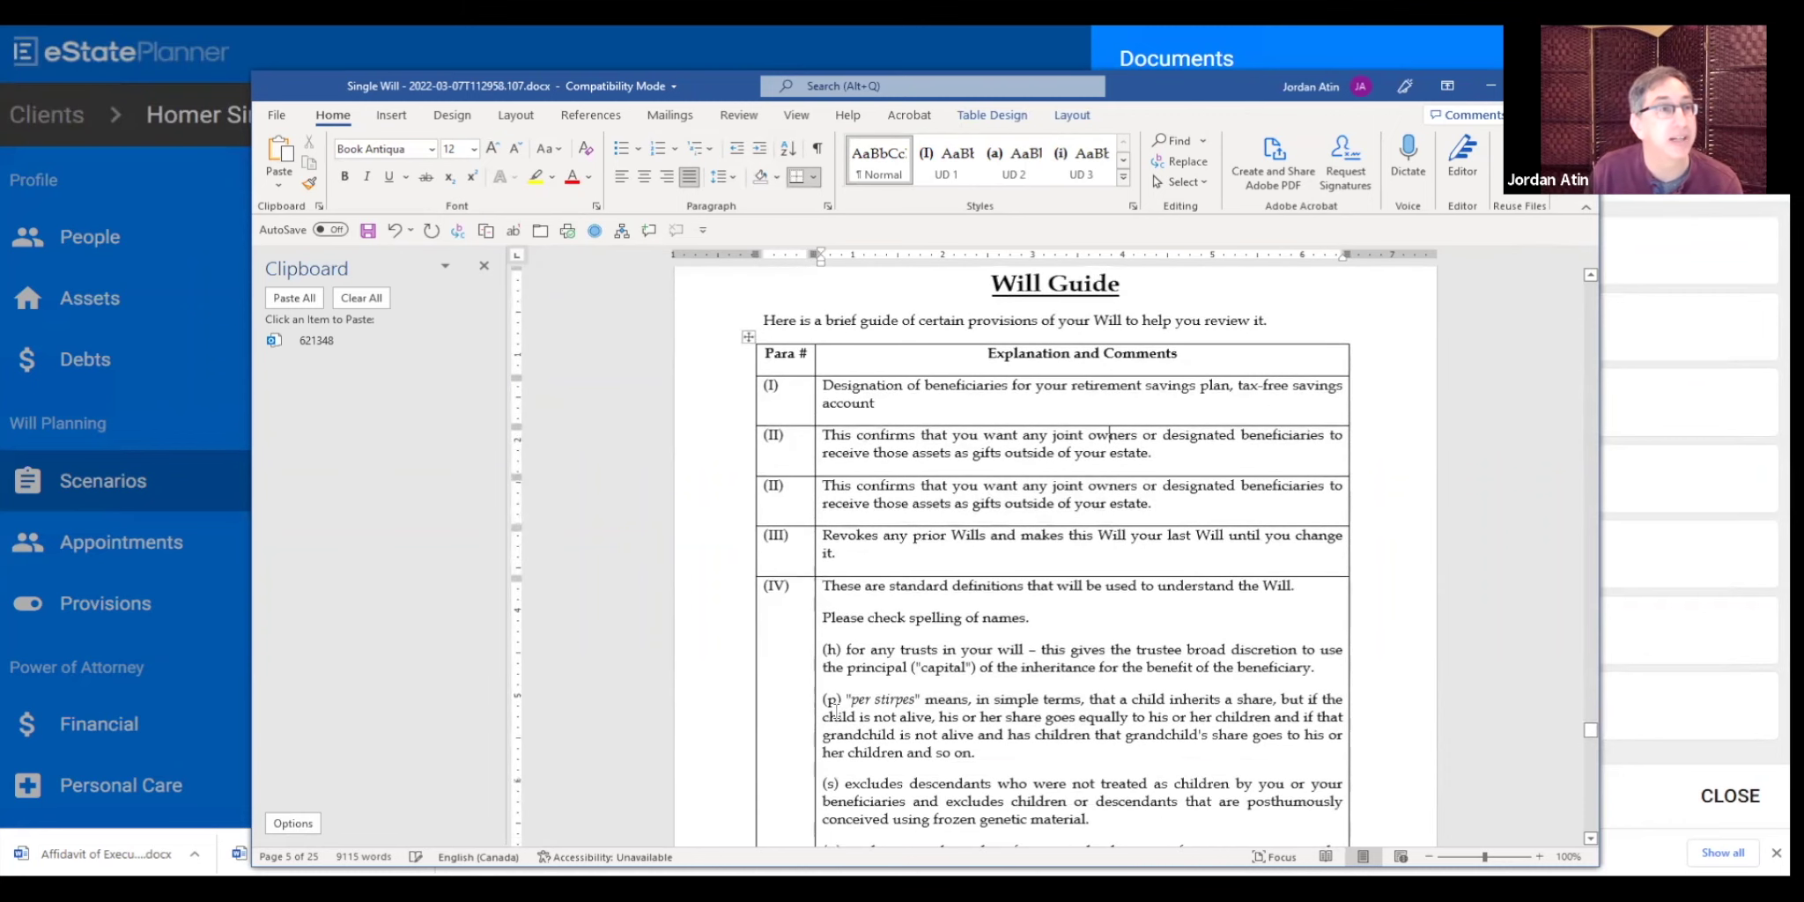
scroll(1000, 705, "down", 10)
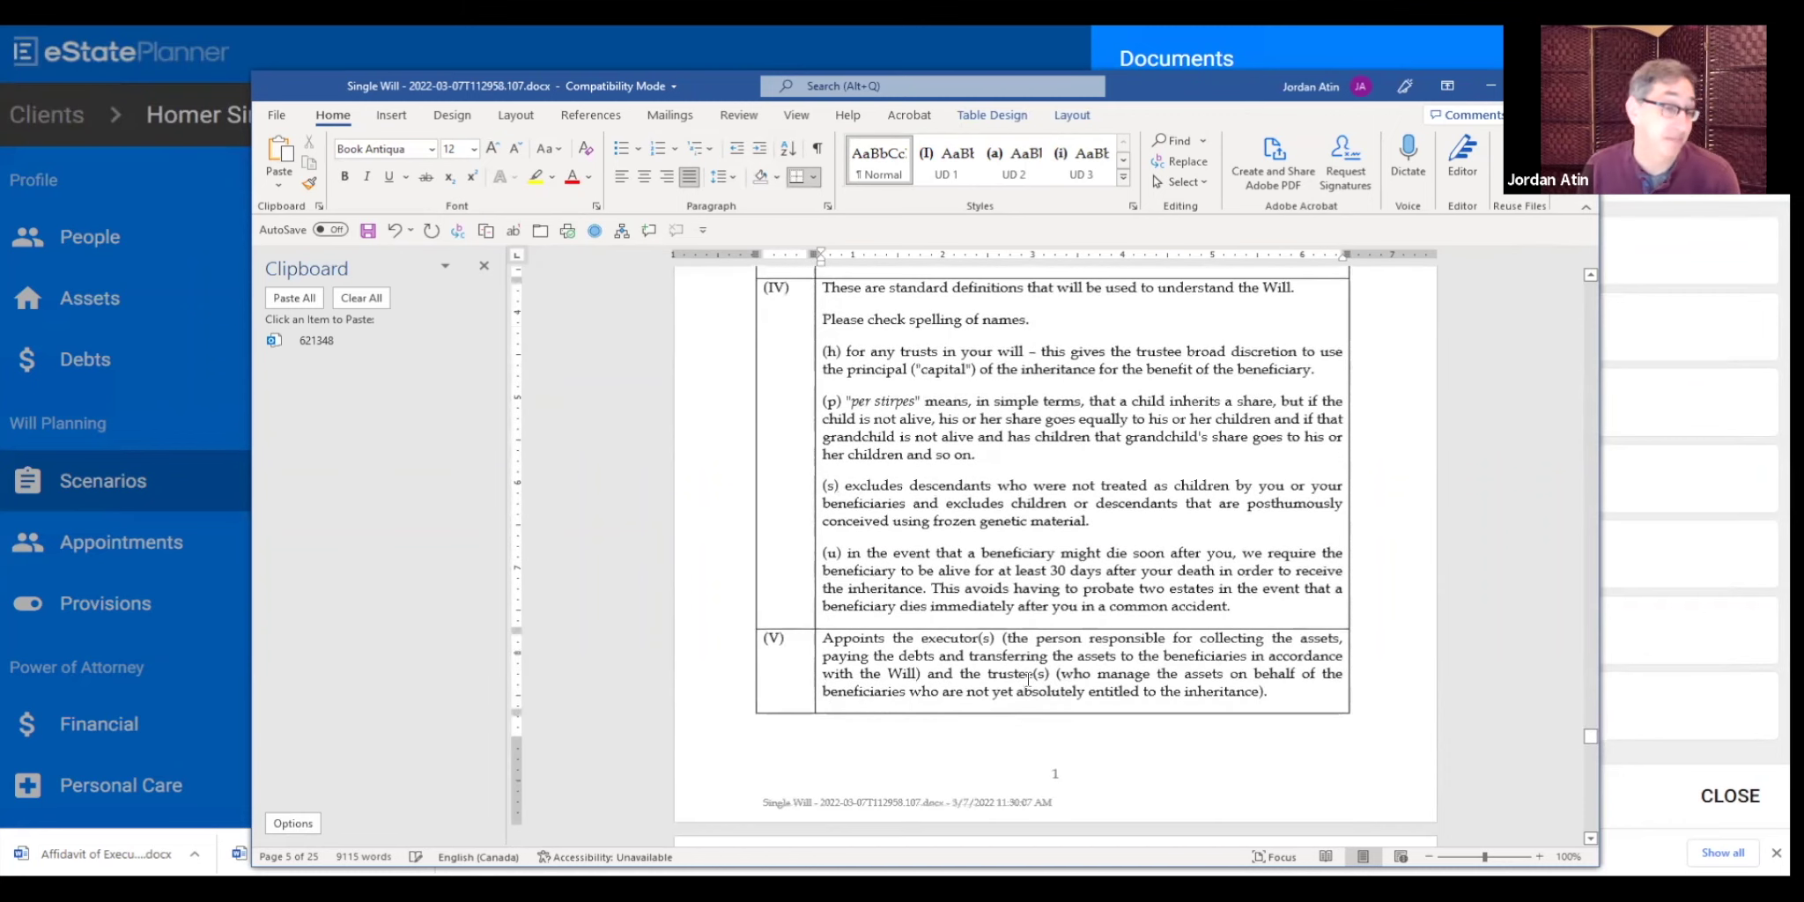
scroll(1040, 669, "down", 4)
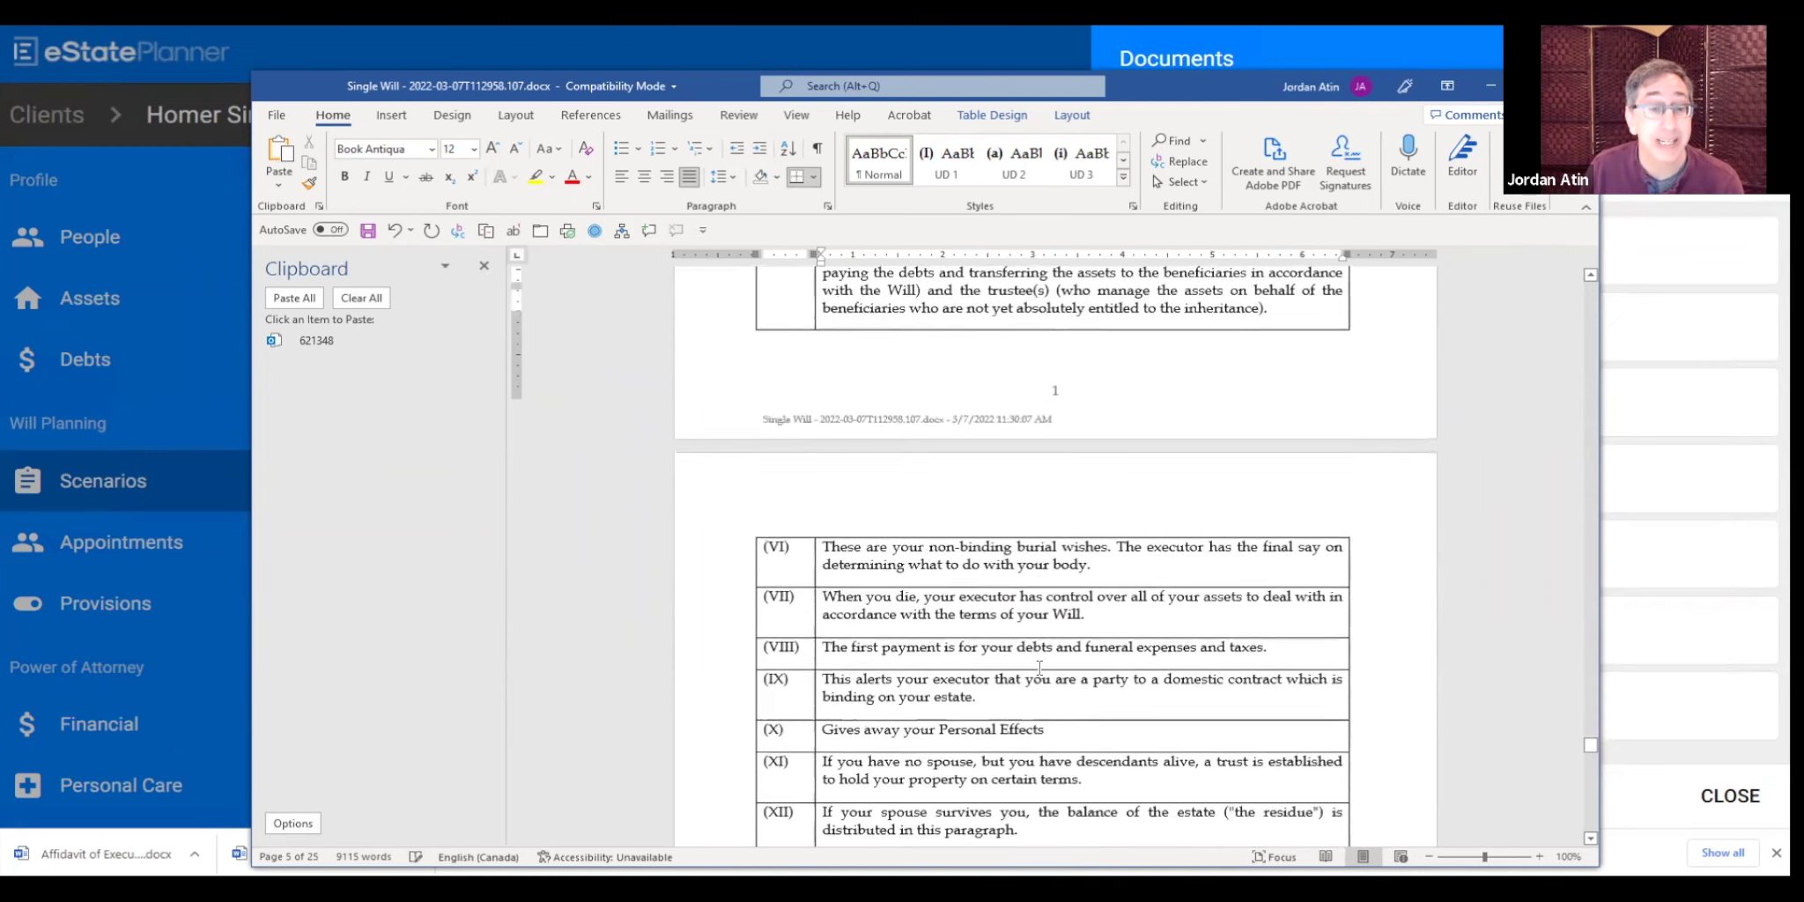
scroll(1040, 666, "down", 8)
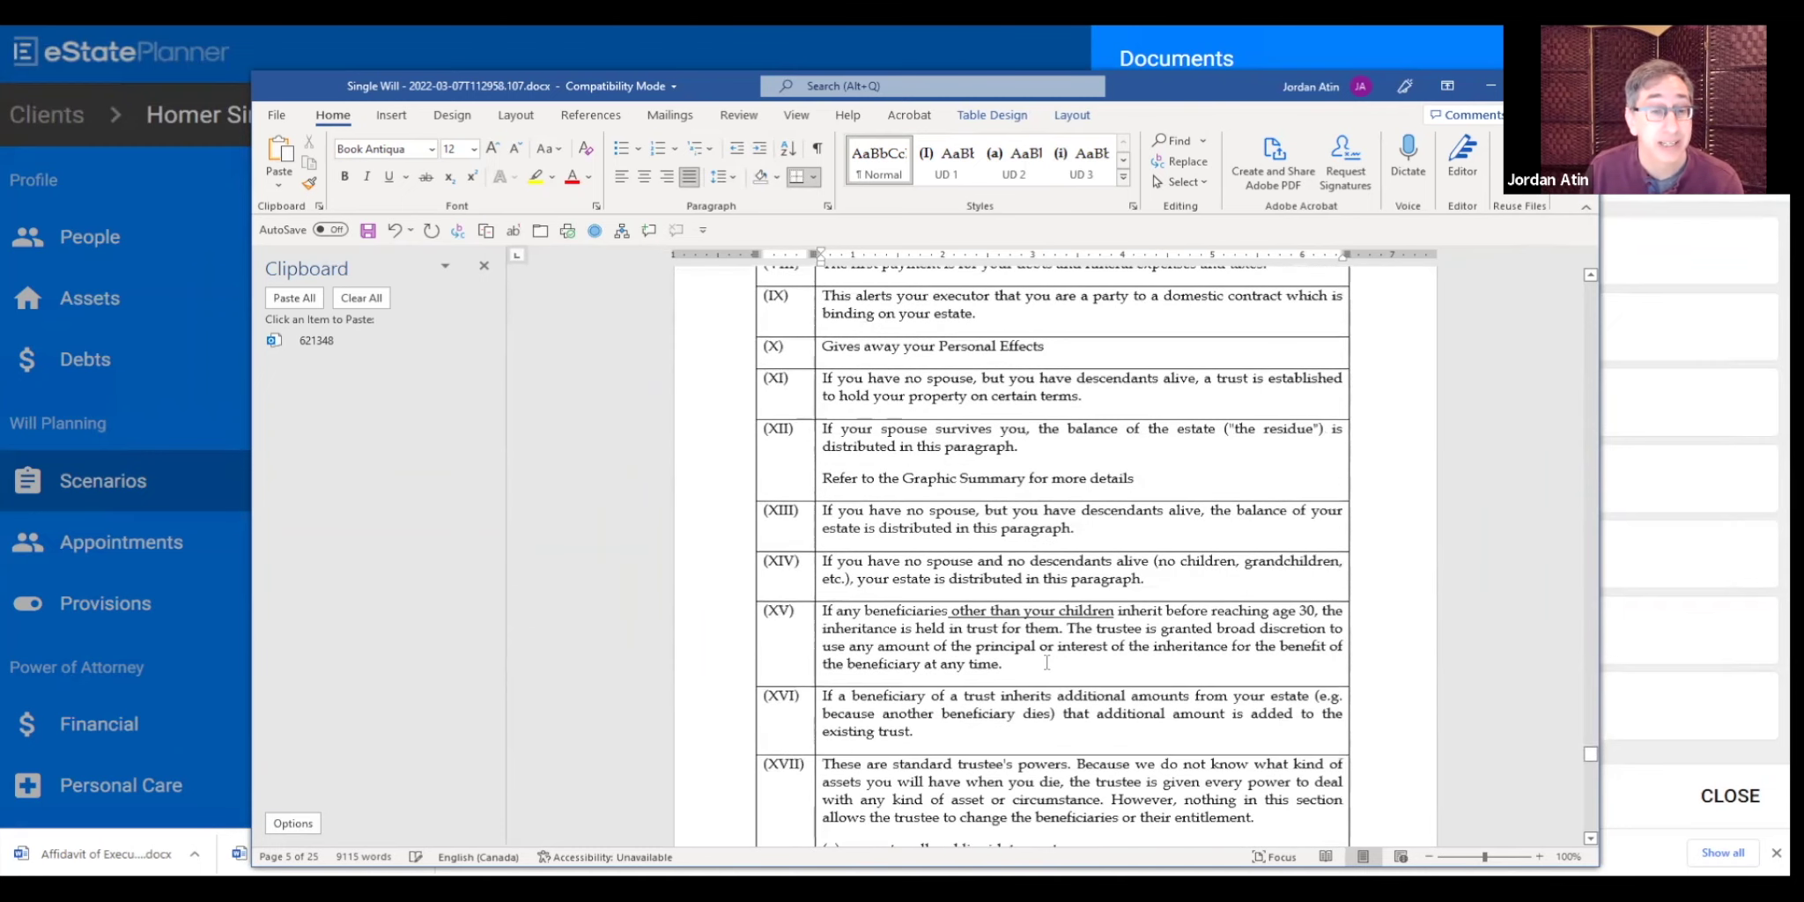
scroll(1046, 663, "down", 3)
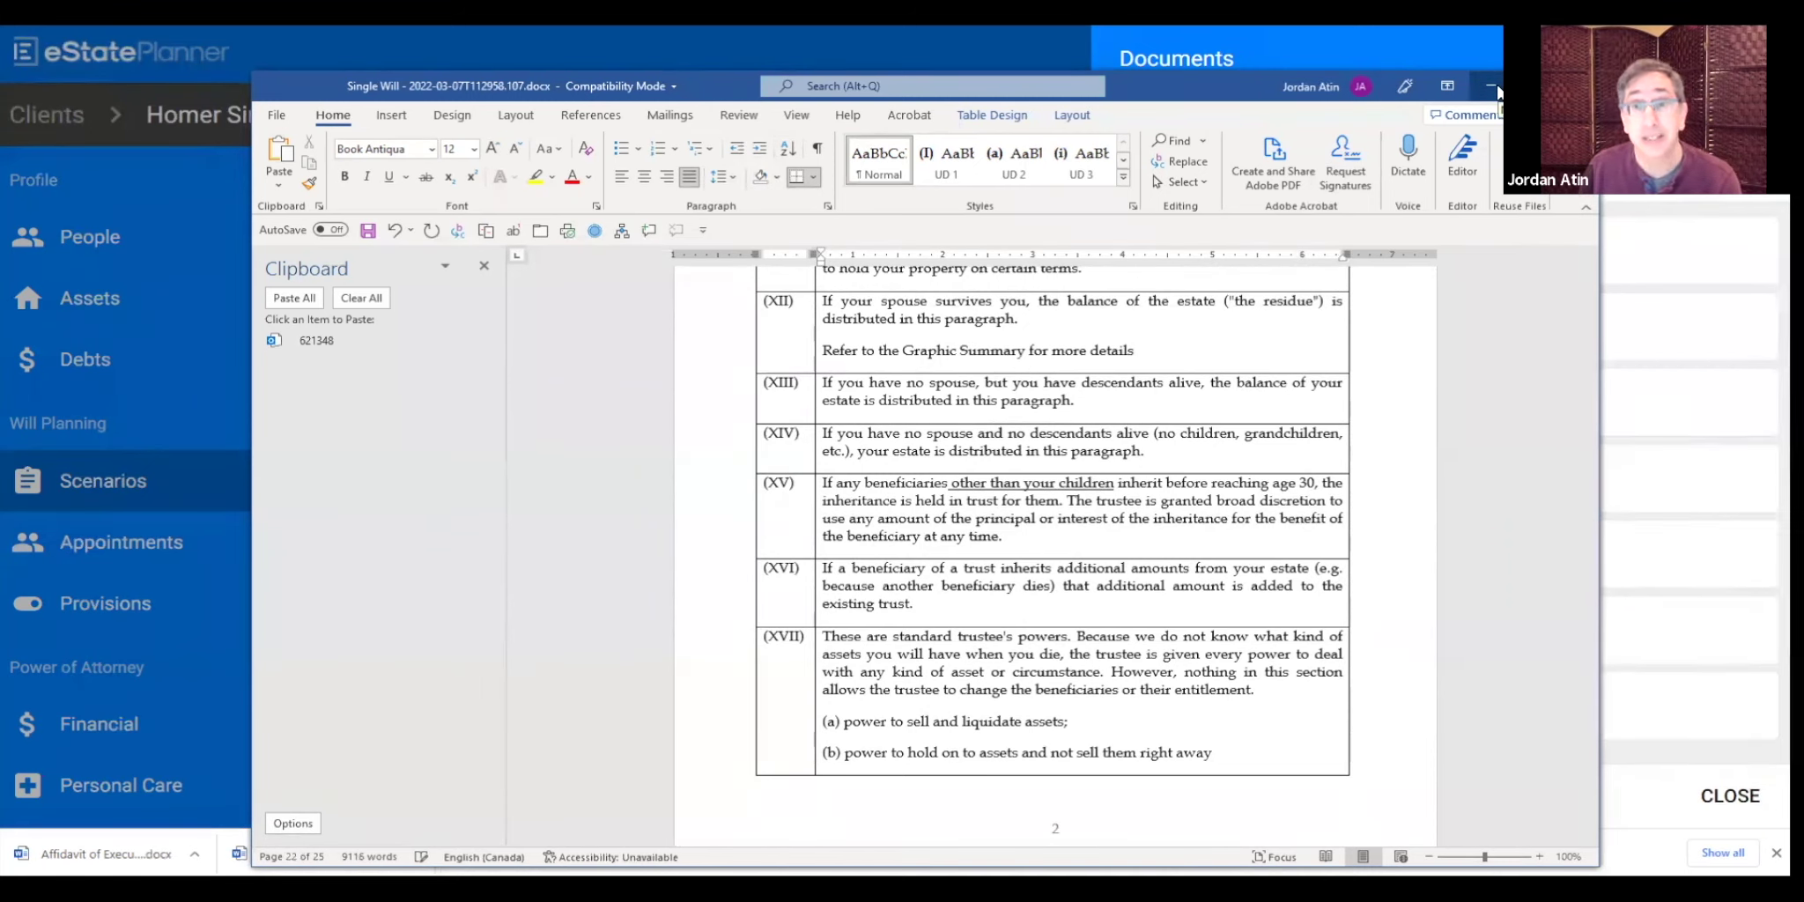
Step: Minimise the will document and close the Documents list in eState Planner
left_click(1492, 87)
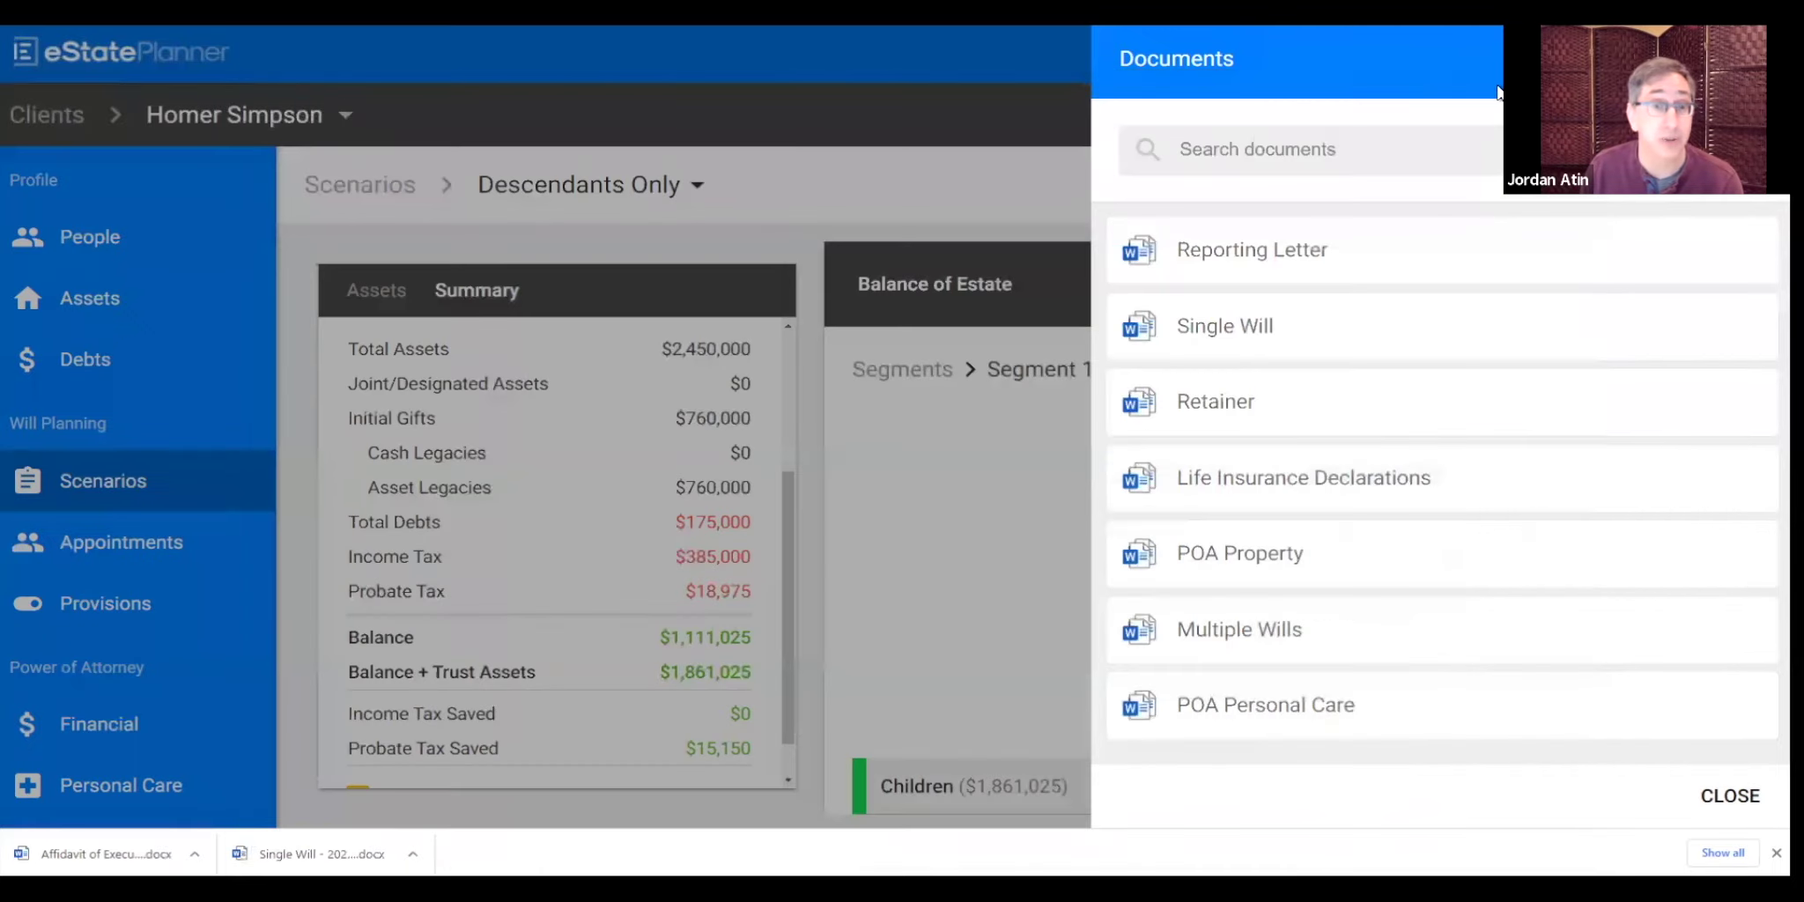
left_click(1749, 814)
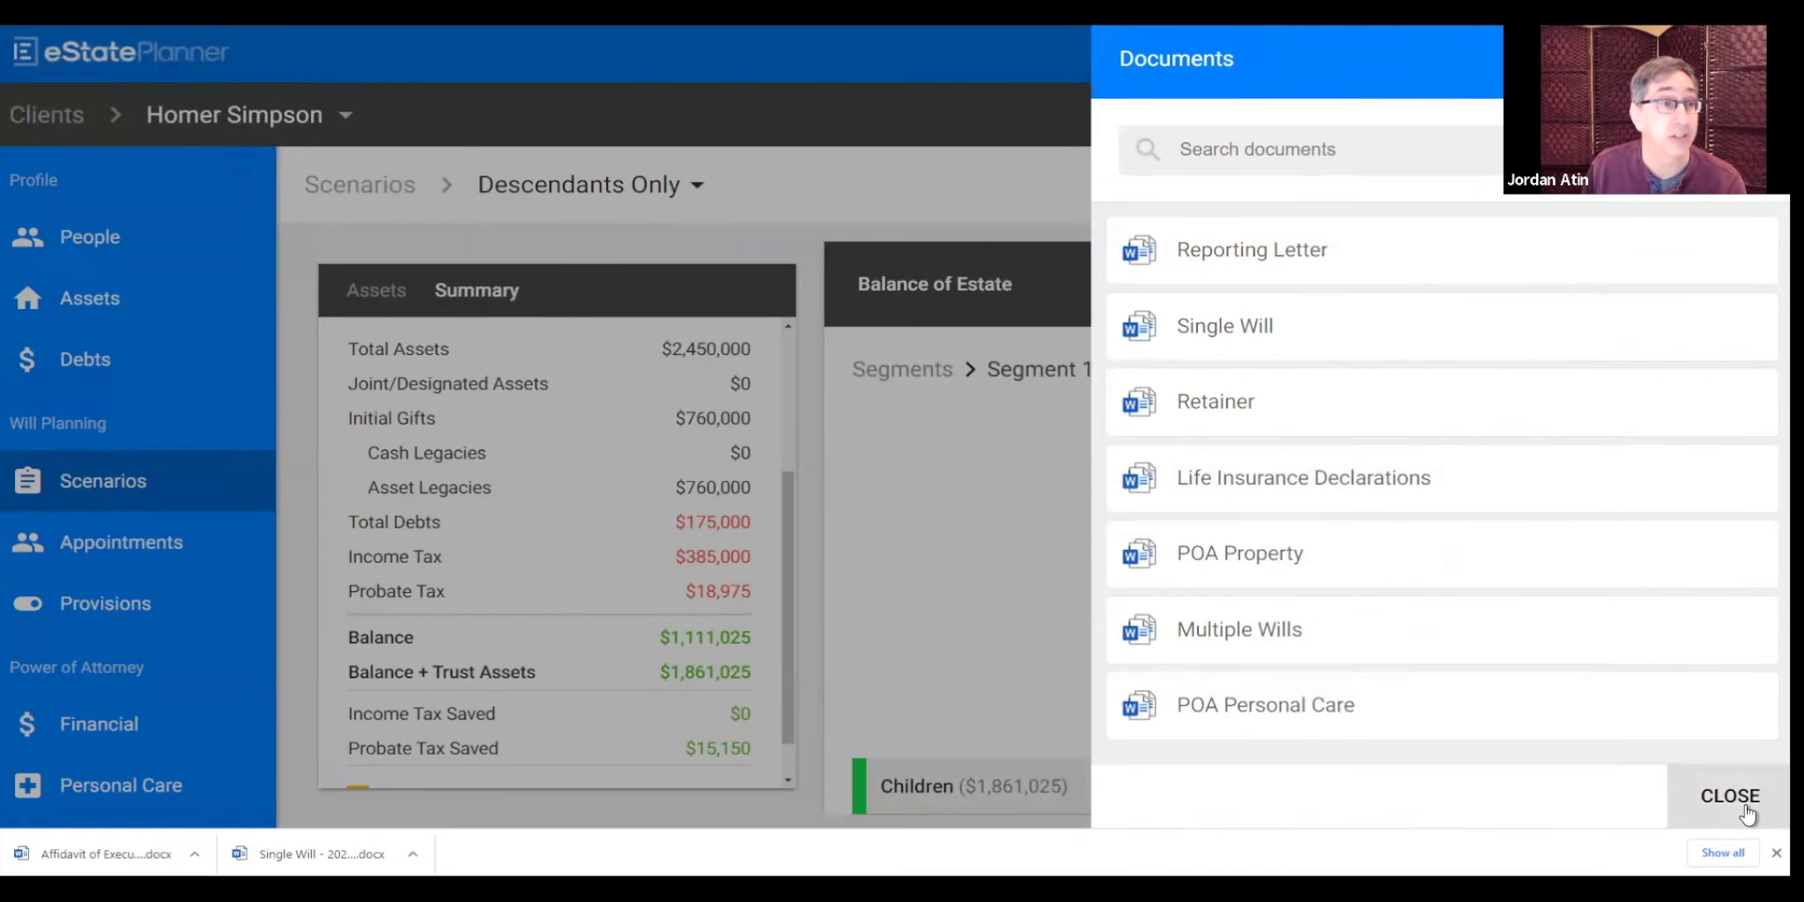